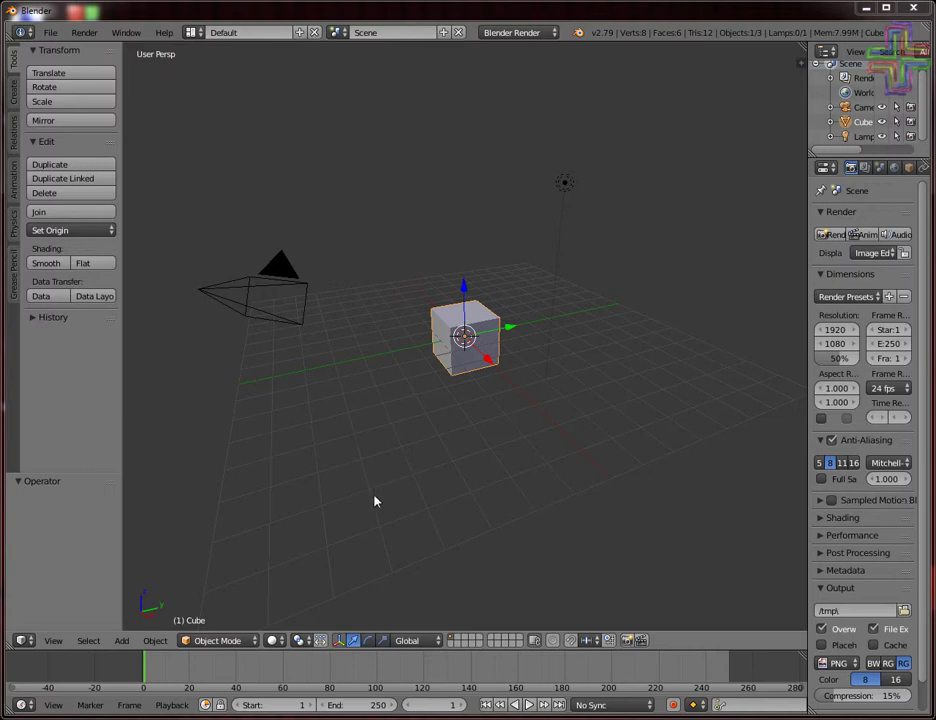
Orbit and zoom around the default cube to inspect it from several sides
{"action": "scroll", "coordinate": [457, 453], "scroll_direction": "up", "scroll_amount": 1}
{"action": "scroll", "coordinate": [337, 471], "scroll_direction": "up", "scroll_amount": 2}
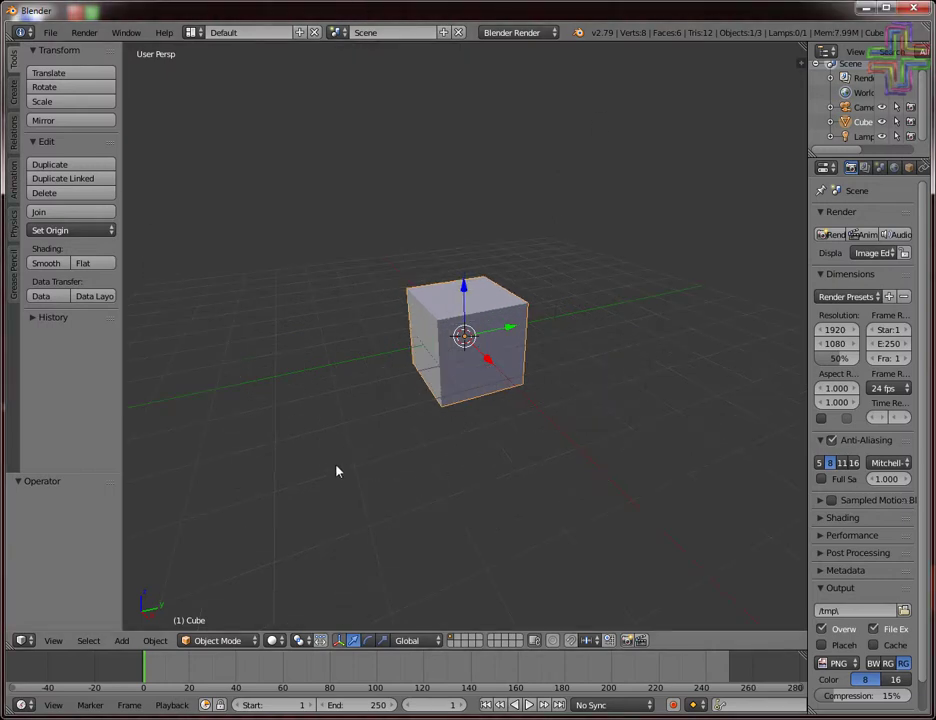
{"action": "mouse_move", "coordinate": [337, 471]}
{"action": "middle_mouse_down"}
{"action": "mouse_move", "coordinate": [549, 486]}
{"action": "mouse_move", "coordinate": [596, 478]}
{"action": "mouse_move", "coordinate": [278, 493]}
{"action": "mouse_move", "coordinate": [405, 493]}
{"action": "middle_mouse_up"}
{"action": "scroll", "coordinate": [596, 478], "scroll_direction": "down", "scroll_amount": 2}
{"action": "scroll", "coordinate": [476, 497], "scroll_direction": "up", "scroll_amount": 1}
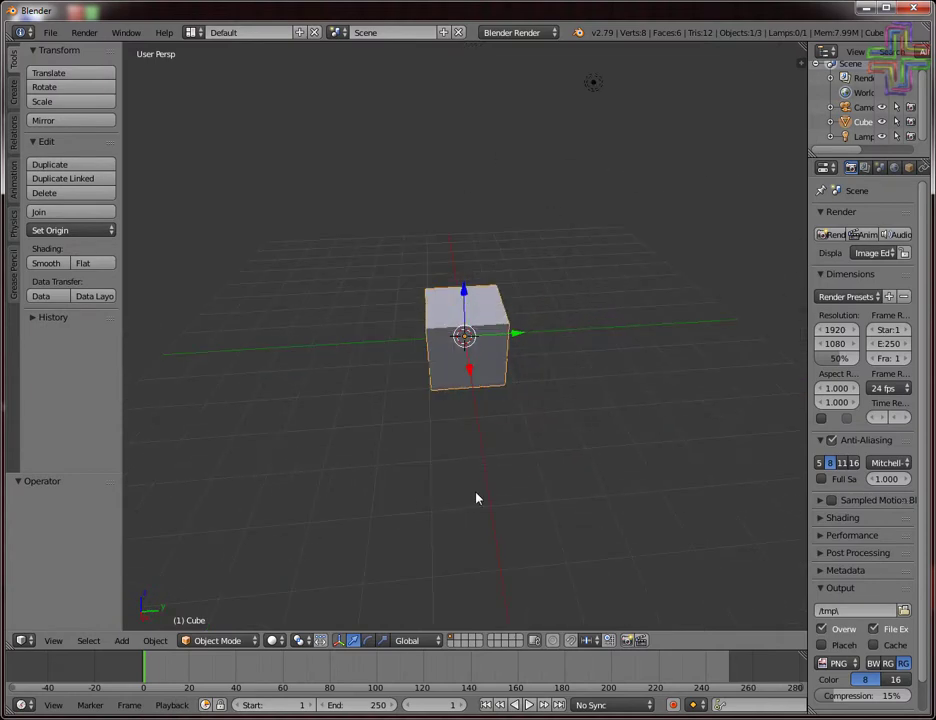
{"action": "middle_click_drag", "start_coordinate": [476, 497], "coordinate": [395, 477]}
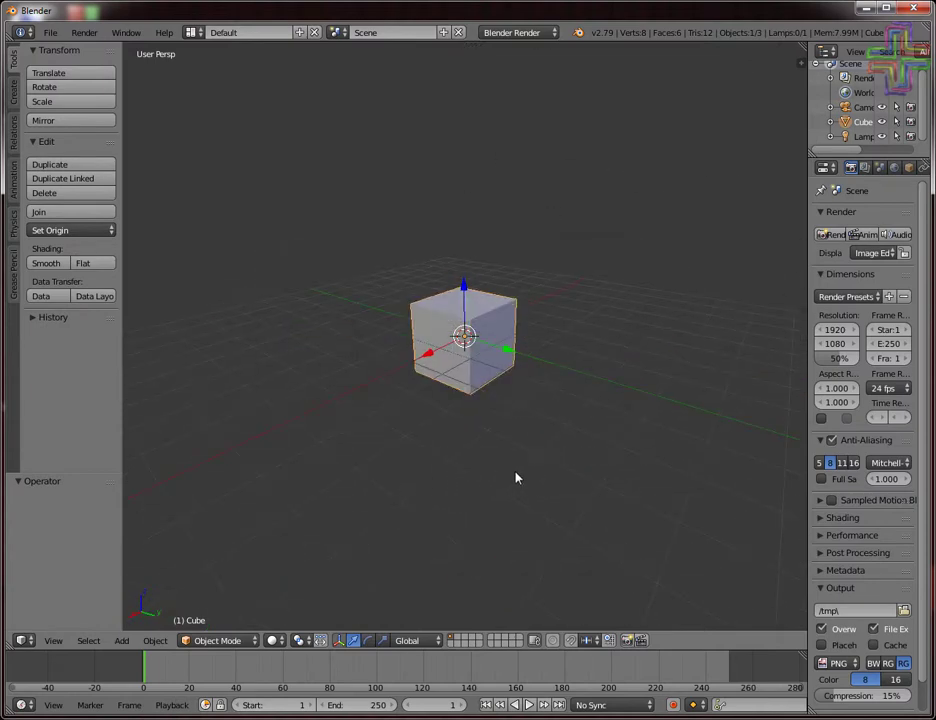
{"action": "mouse_move", "coordinate": [516, 478]}
{"action": "middle_mouse_down"}
{"action": "mouse_move", "coordinate": [474, 482]}
{"action": "mouse_move", "coordinate": [476, 495]}
{"action": "mouse_move", "coordinate": [516, 478]}
{"action": "mouse_move", "coordinate": [510, 468]}
{"action": "mouse_move", "coordinate": [491, 502]}
{"action": "mouse_move", "coordinate": [445, 508]}
{"action": "mouse_move", "coordinate": [518, 478]}
{"action": "mouse_move", "coordinate": [564, 493]}
{"action": "mouse_move", "coordinate": [488, 500]}
{"action": "mouse_move", "coordinate": [539, 512]}
{"action": "mouse_move", "coordinate": [524, 516]}
{"action": "mouse_move", "coordinate": [450, 519]}
{"action": "middle_mouse_up"}
{"action": "scroll", "coordinate": [476, 495], "scroll_direction": "up", "scroll_amount": 3}
{"action": "scroll", "coordinate": [483, 495], "scroll_direction": "up", "scroll_amount": 1}
{"action": "scroll", "coordinate": [510, 470], "scroll_direction": "down", "scroll_amount": 5}
{"action": "scroll", "coordinate": [491, 502], "scroll_direction": "up", "scroll_amount": 3}
{"action": "scroll", "coordinate": [488, 500], "scroll_direction": "down", "scroll_amount": 3}
{"action": "scroll", "coordinate": [524, 516], "scroll_direction": "up", "scroll_amount": 3}
{"action": "scroll", "coordinate": [524, 517], "scroll_direction": "down", "scroll_amount": 1}
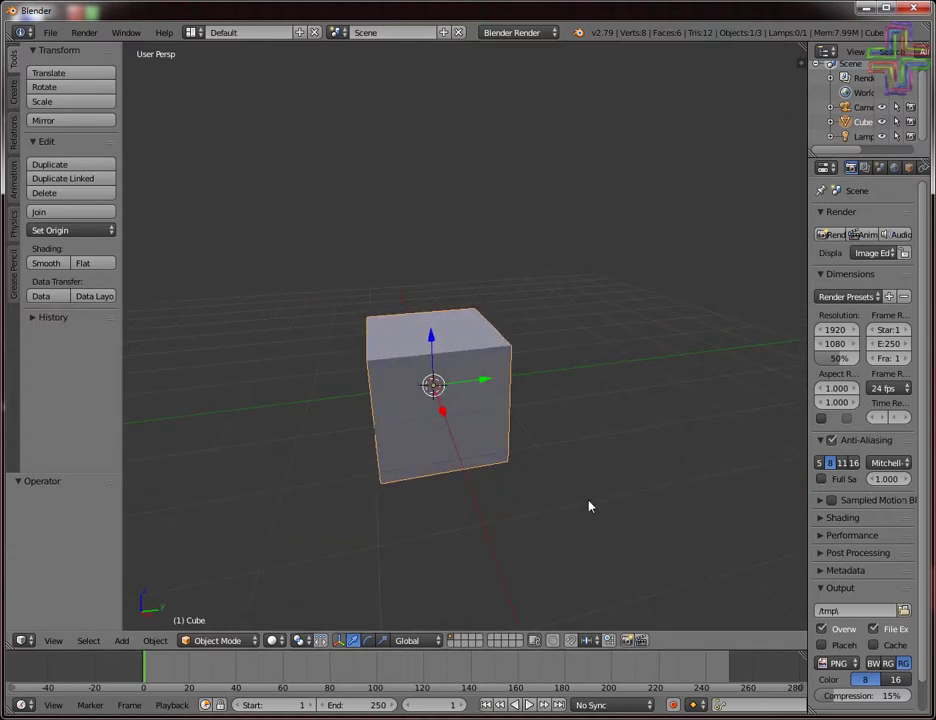
{"action": "scroll", "coordinate": [589, 507], "scroll_direction": "up", "scroll_amount": 2}
{"action": "scroll", "coordinate": [556, 520], "scroll_direction": "down", "scroll_amount": 2}
{"action": "middle_click_drag", "start_coordinate": [556, 520], "coordinate": [608, 520]}
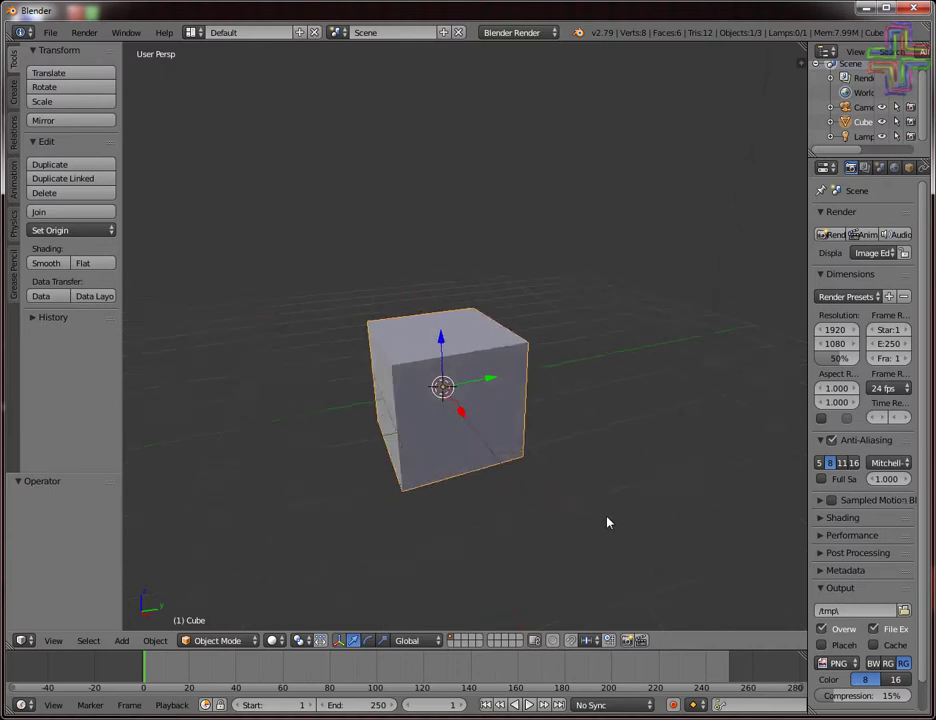
{"action": "scroll", "coordinate": [605, 517], "scroll_direction": "up", "scroll_amount": 1}
{"action": "scroll", "coordinate": [605, 517], "scroll_direction": "up", "scroll_amount": 1}
{"action": "scroll", "coordinate": [605, 517], "scroll_direction": "up", "scroll_amount": 1}
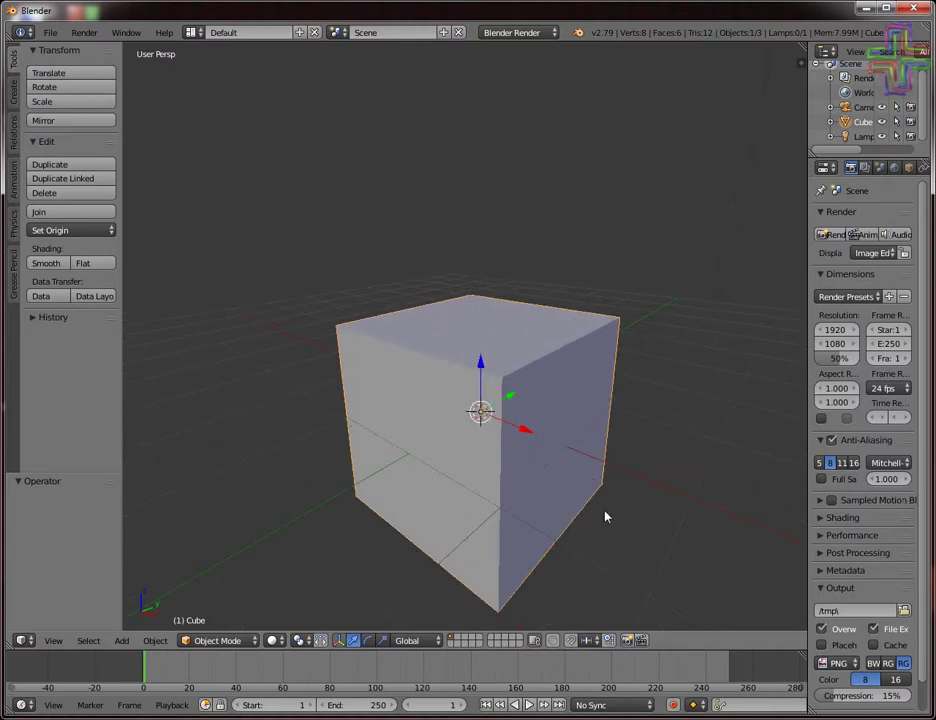
Switch the cube into Edit Mode and reframe it from a near-side angle
{"action": "key", "text": "Tab"}
{"action": "scroll", "coordinate": [604, 512], "scroll_direction": "down", "scroll_amount": 3}
{"action": "mouse_move", "coordinate": [604, 510]}
{"action": "middle_mouse_down"}
{"action": "mouse_move", "coordinate": [510, 493]}
{"action": "mouse_move", "coordinate": [575, 481]}
{"action": "mouse_move", "coordinate": [597, 518]}
{"action": "mouse_move", "coordinate": [603, 459]}
{"action": "mouse_move", "coordinate": [543, 459]}
{"action": "mouse_move", "coordinate": [441, 487]}
{"action": "mouse_move", "coordinate": [430, 516]}
{"action": "middle_mouse_up"}
{"action": "scroll", "coordinate": [597, 518], "scroll_direction": "up", "scroll_amount": 3}
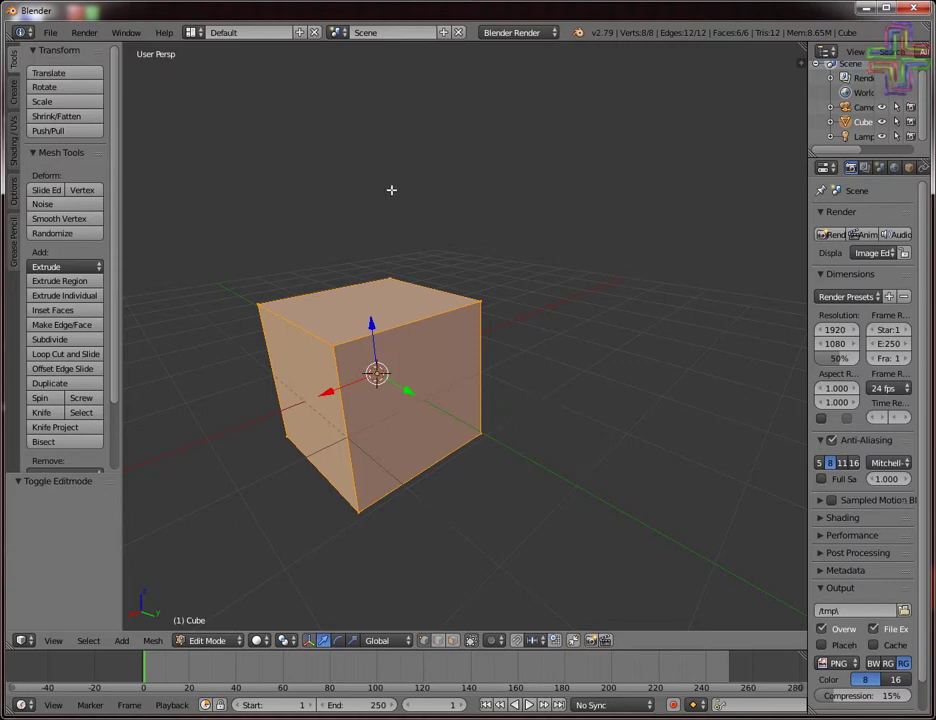
Switch to the UV Editing layout and set the 3D view to orthographic
{"action": "left_click", "coordinate": [201, 36]}
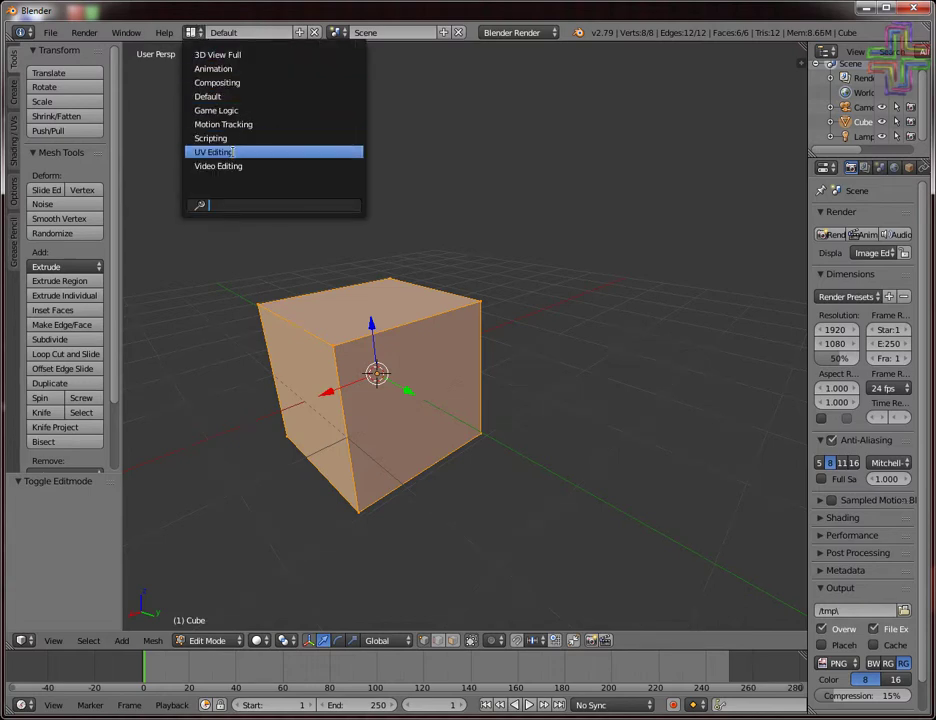
{"action": "left_click", "coordinate": [232, 152]}
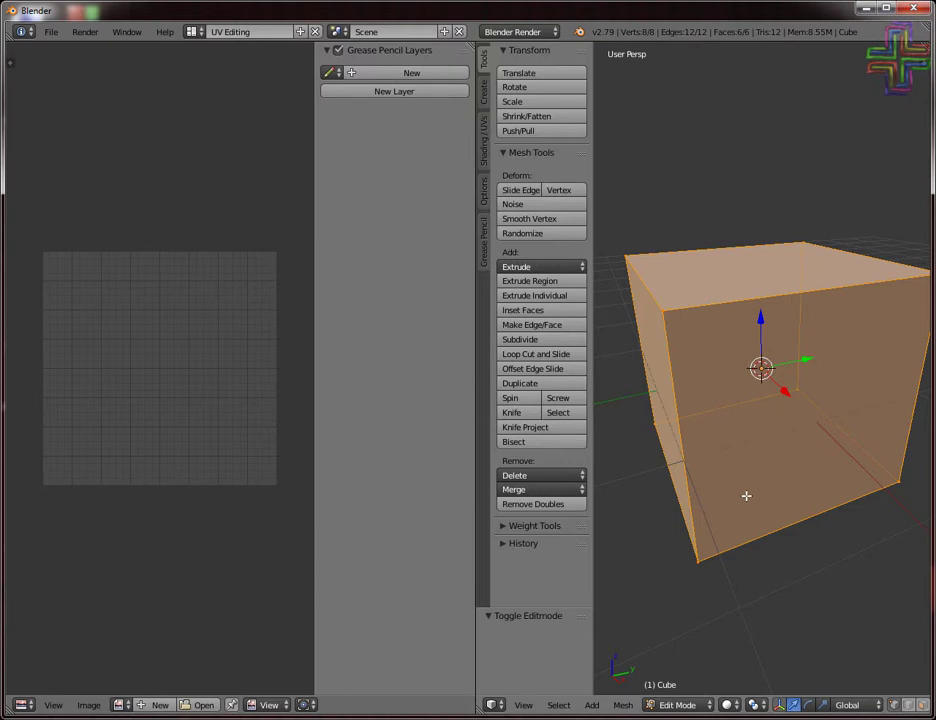
{"action": "key", "text": "KP_5"}
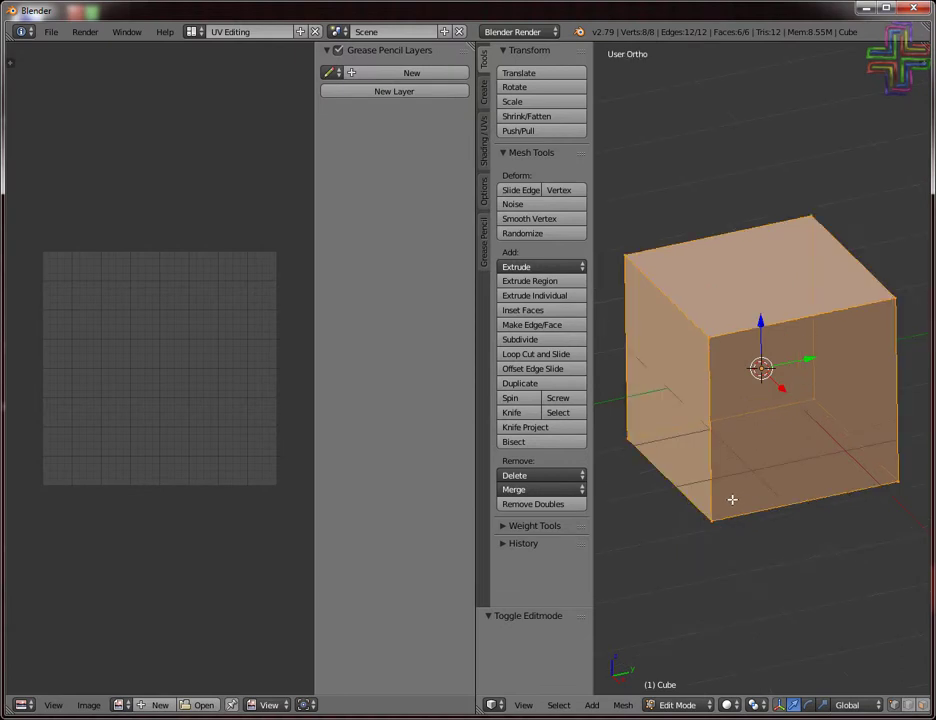
{"action": "mouse_move", "coordinate": [681, 430]}
{"action": "middle_mouse_down"}
{"action": "mouse_move", "coordinate": [700, 510]}
{"action": "mouse_move", "coordinate": [658, 545]}
{"action": "mouse_move", "coordinate": [758, 458]}
{"action": "mouse_move", "coordinate": [800, 449]}
{"action": "mouse_move", "coordinate": [746, 445]}
{"action": "middle_mouse_up"}
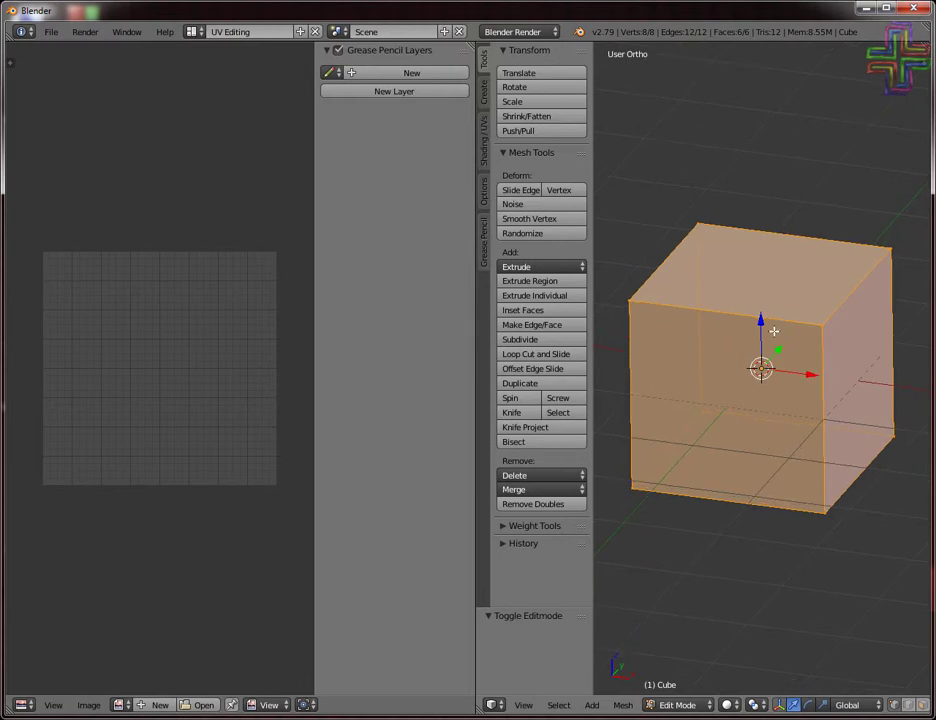
Hide the tool shelf and the UV editor's side panel to widen both views
{"action": "key", "text": "t"}
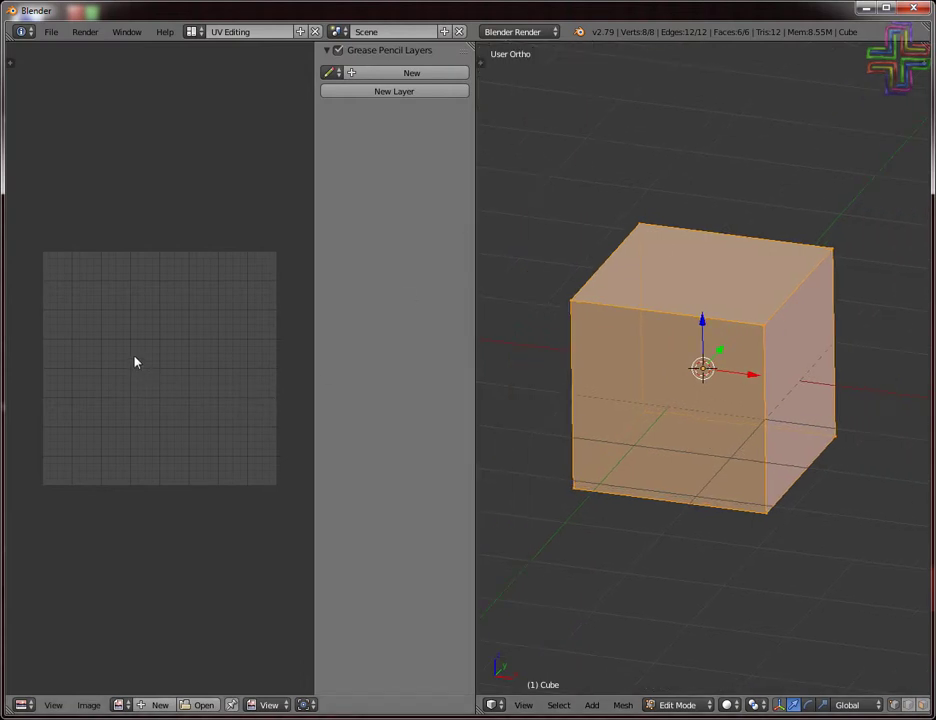
{"action": "key", "text": "n"}
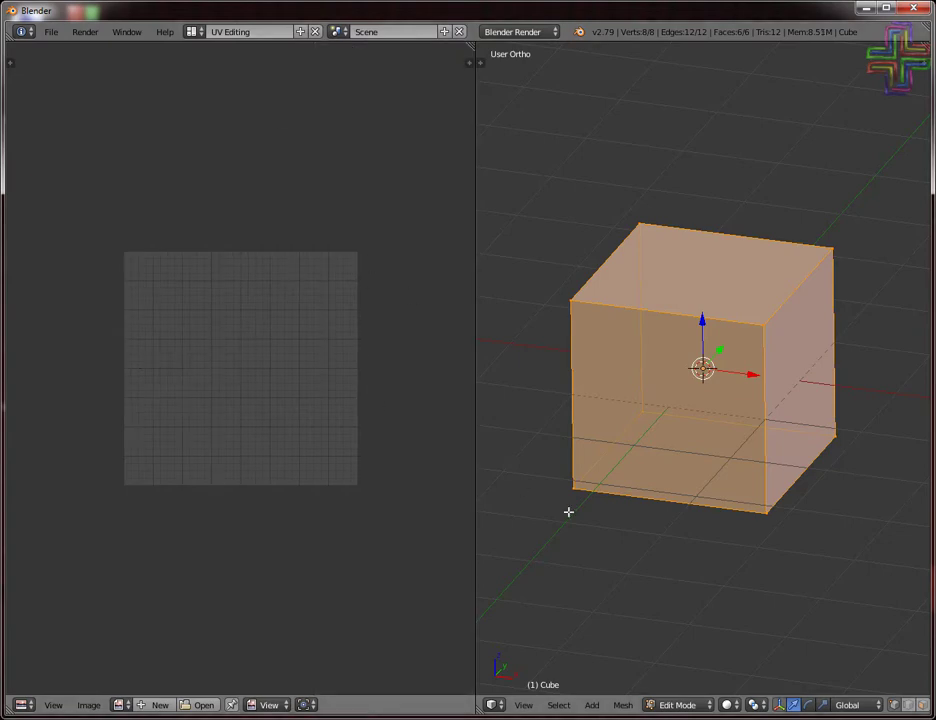
{"action": "middle_click_drag", "start_coordinate": [694, 558], "coordinate": [675, 556]}
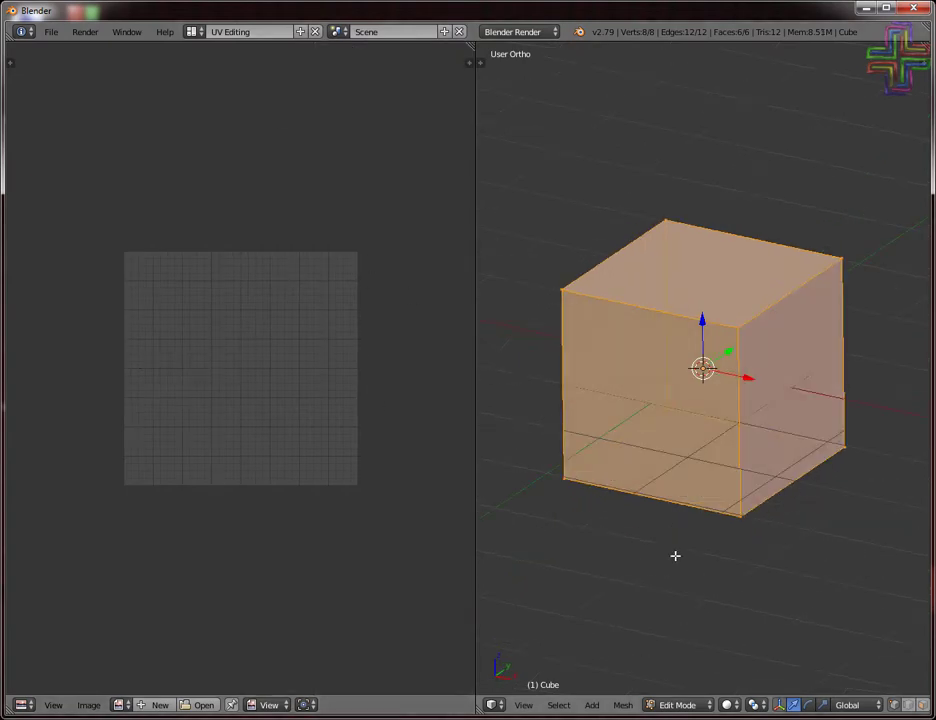
{"action": "key", "text": "ctrl+Tab"}
In face select mode, orbit to a level side view and bring up the UV Mapping menu
{"action": "left_click", "coordinate": [645, 559]}
{"action": "mouse_move", "coordinate": [628, 391]}
{"action": "middle_mouse_down"}
{"action": "mouse_move", "coordinate": [846, 602]}
{"action": "mouse_move", "coordinate": [800, 578]}
{"action": "mouse_move", "coordinate": [530, 533]}
{"action": "mouse_move", "coordinate": [742, 589]}
{"action": "mouse_move", "coordinate": [798, 585]}
{"action": "mouse_move", "coordinate": [760, 589]}
{"action": "middle_mouse_up"}
{"action": "scroll", "coordinate": [742, 584], "scroll_direction": "up", "scroll_amount": 4}
{"action": "scroll", "coordinate": [755, 565], "scroll_direction": "down", "scroll_amount": 2}
{"action": "scroll", "coordinate": [754, 566], "scroll_direction": "down", "scroll_amount": 2}
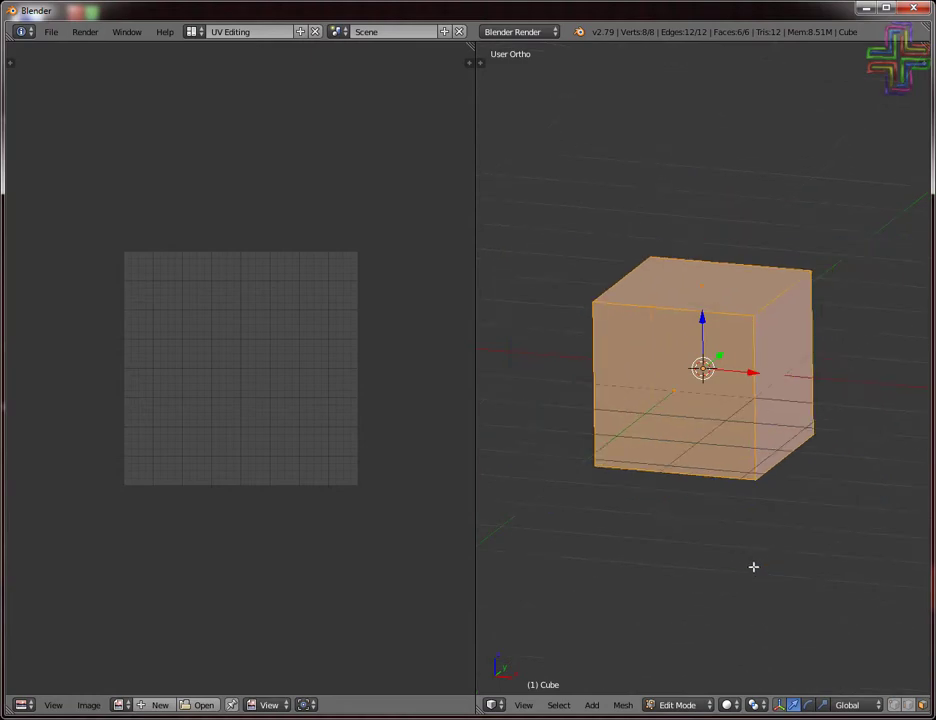
{"action": "scroll", "coordinate": [753, 578], "scroll_direction": "down", "scroll_amount": 1}
{"action": "key", "text": "u"}
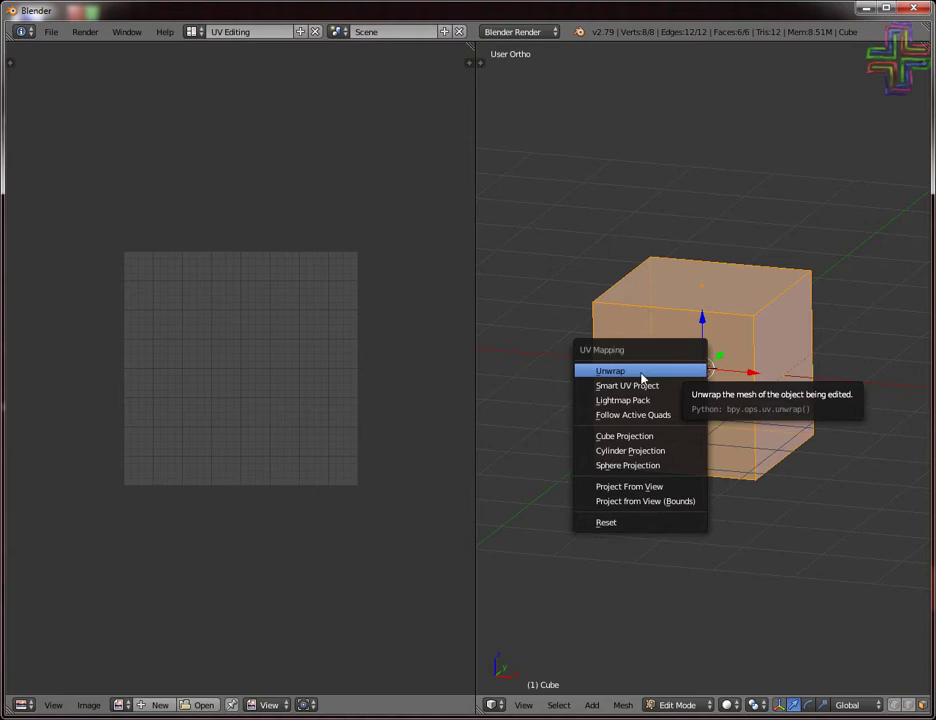
Unwrap the cube, then select only its left face in face select mode
{"action": "left_click", "coordinate": [643, 377]}
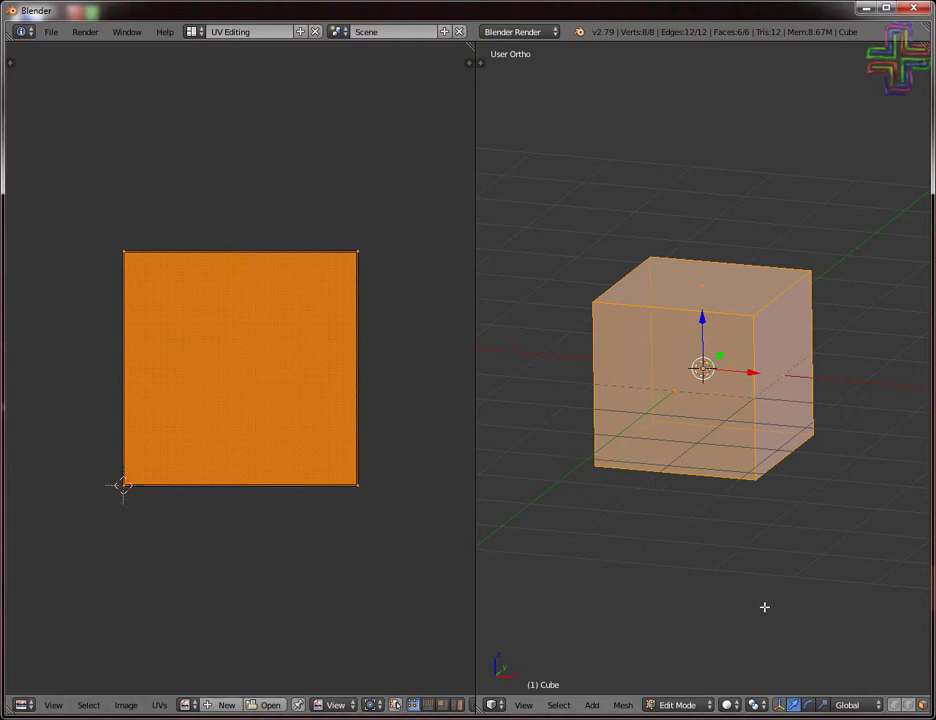
{"action": "key", "text": "ctrl+Tab"}
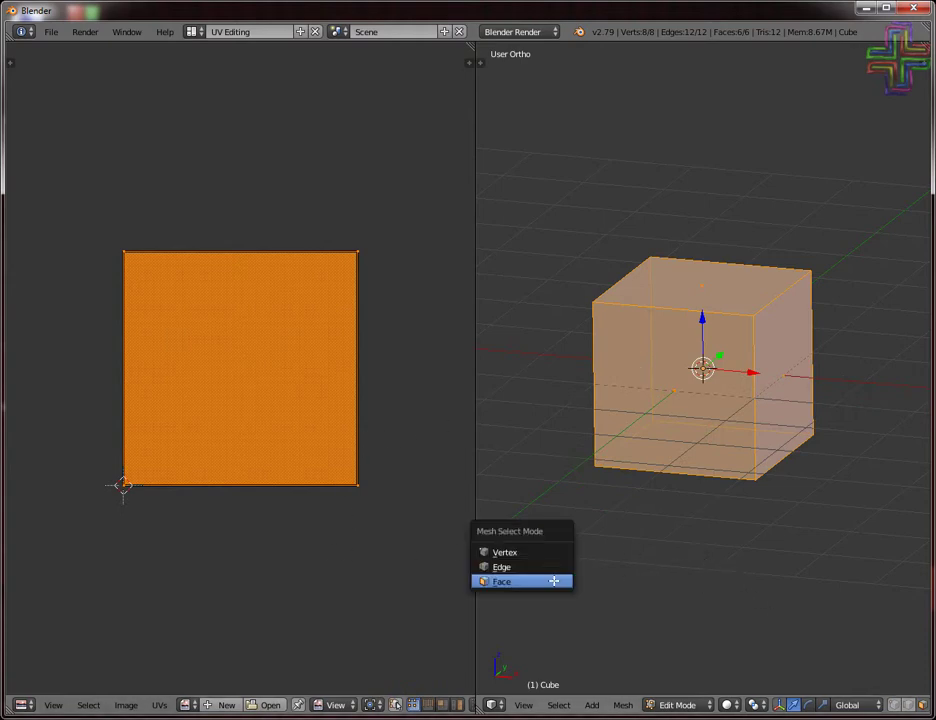
{"action": "left_click", "coordinate": [545, 582]}
{"action": "right_click", "coordinate": [662, 380]}
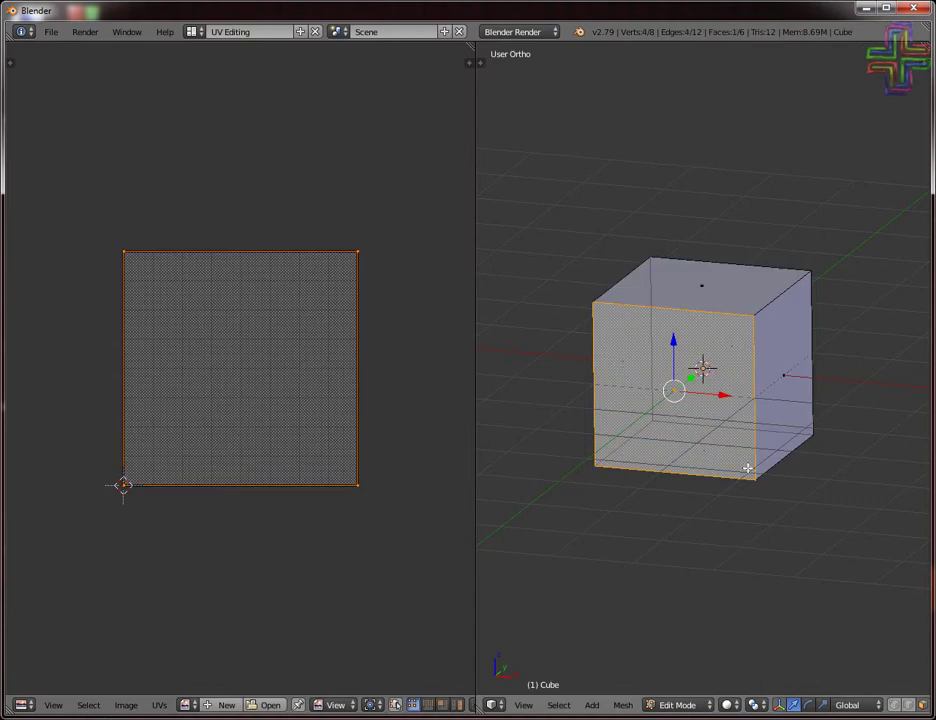
{"action": "mouse_move", "coordinate": [662, 380]}
{"action": "middle_mouse_down"}
{"action": "mouse_move", "coordinate": [700, 366]}
{"action": "mouse_move", "coordinate": [661, 372]}
{"action": "middle_mouse_up"}
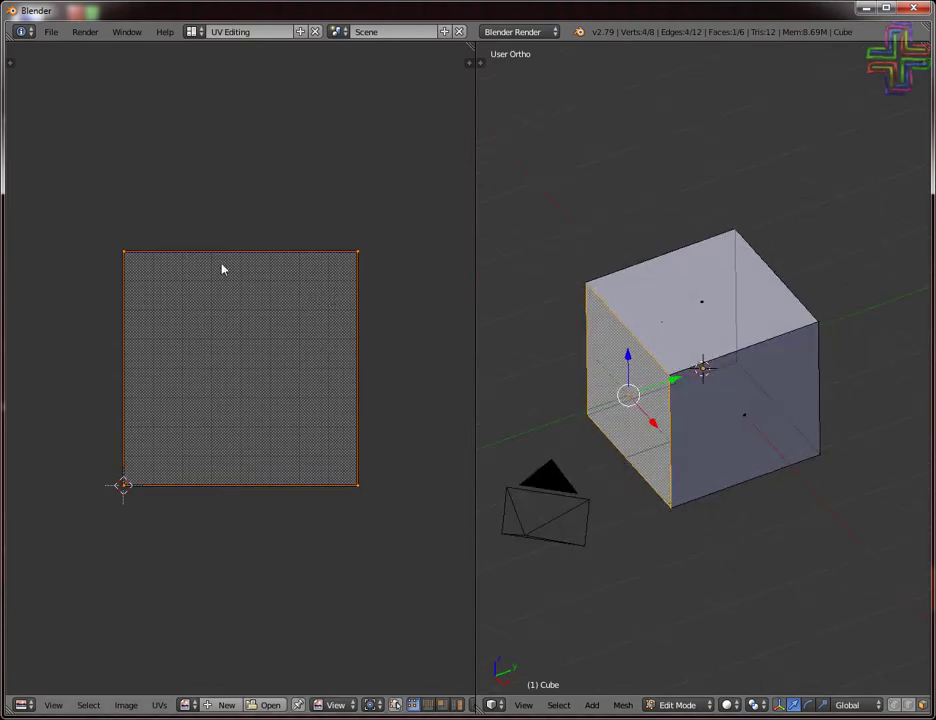
Move the left face's UVs below the image area and the top face's UVs to the upper right
{"action": "key", "text": "g"}
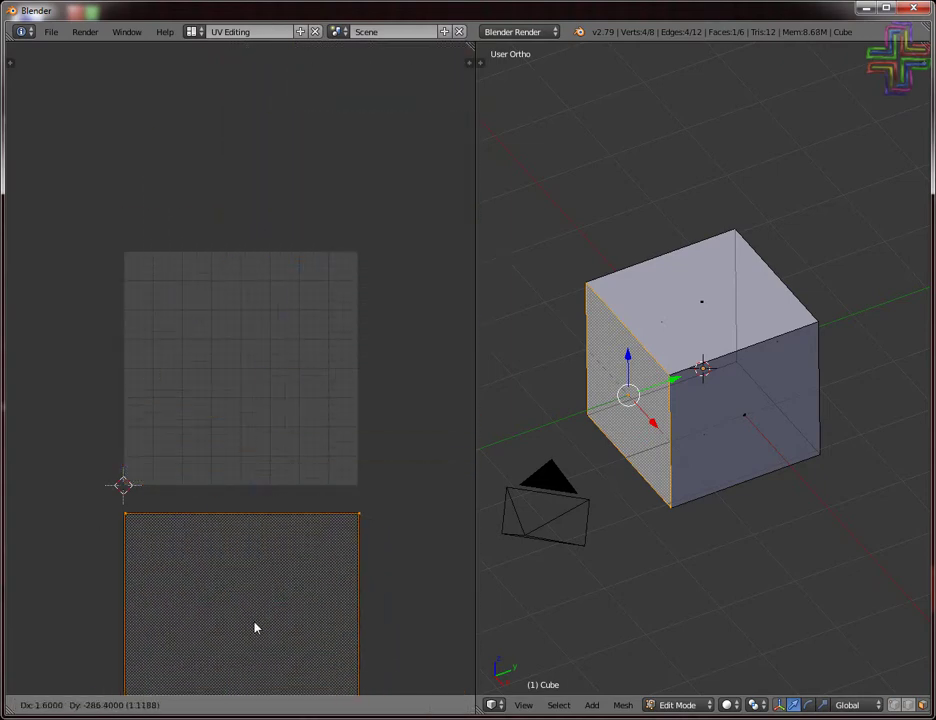
{"action": "left_click", "coordinate": [264, 626]}
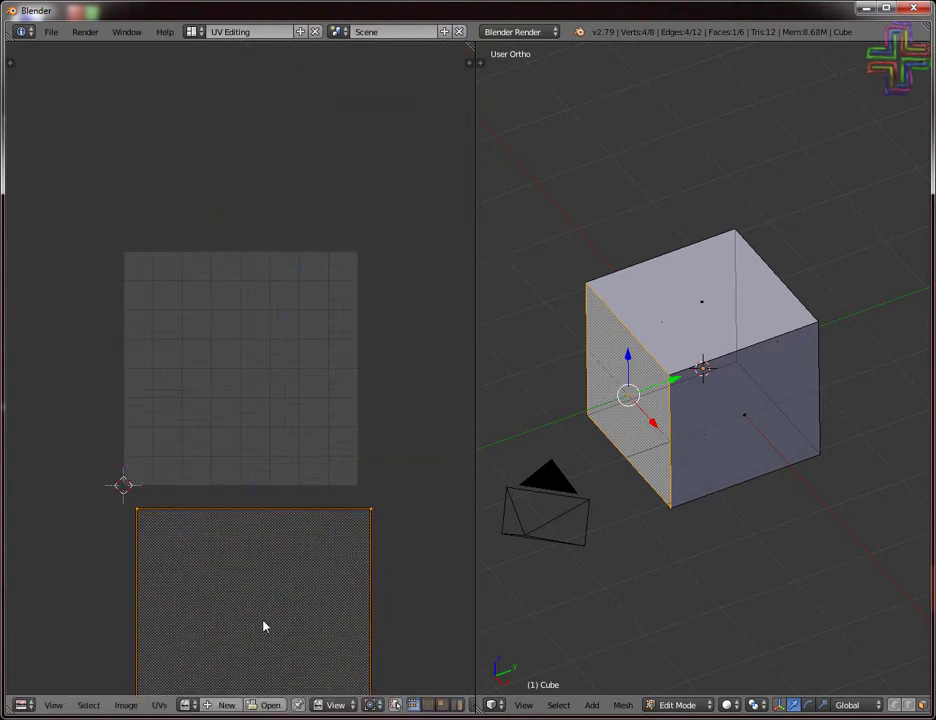
{"action": "right_click", "coordinate": [733, 307]}
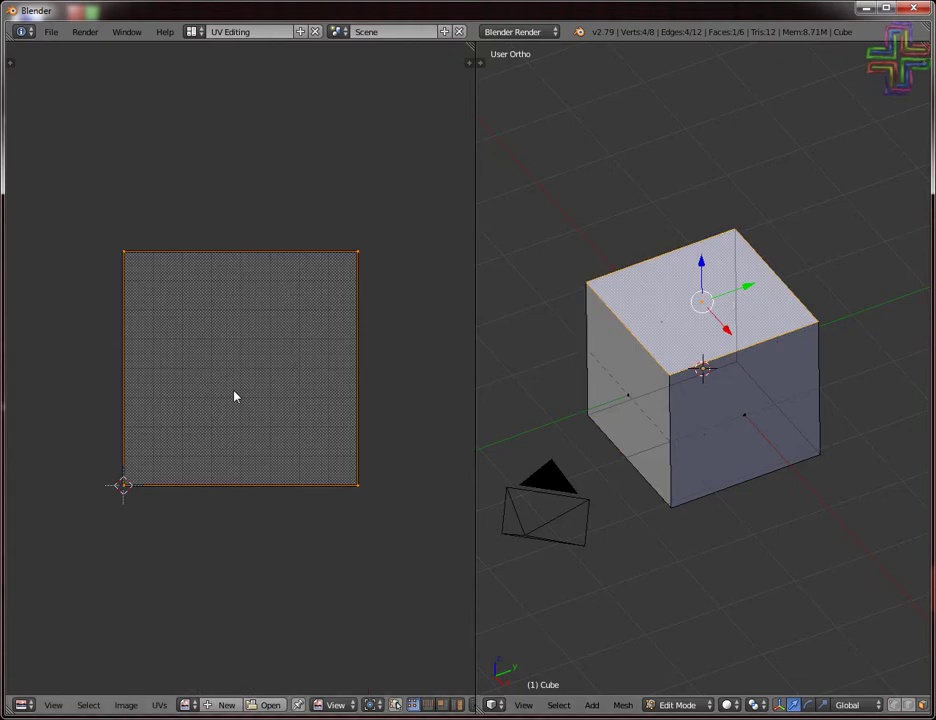
{"action": "key", "text": "g"}
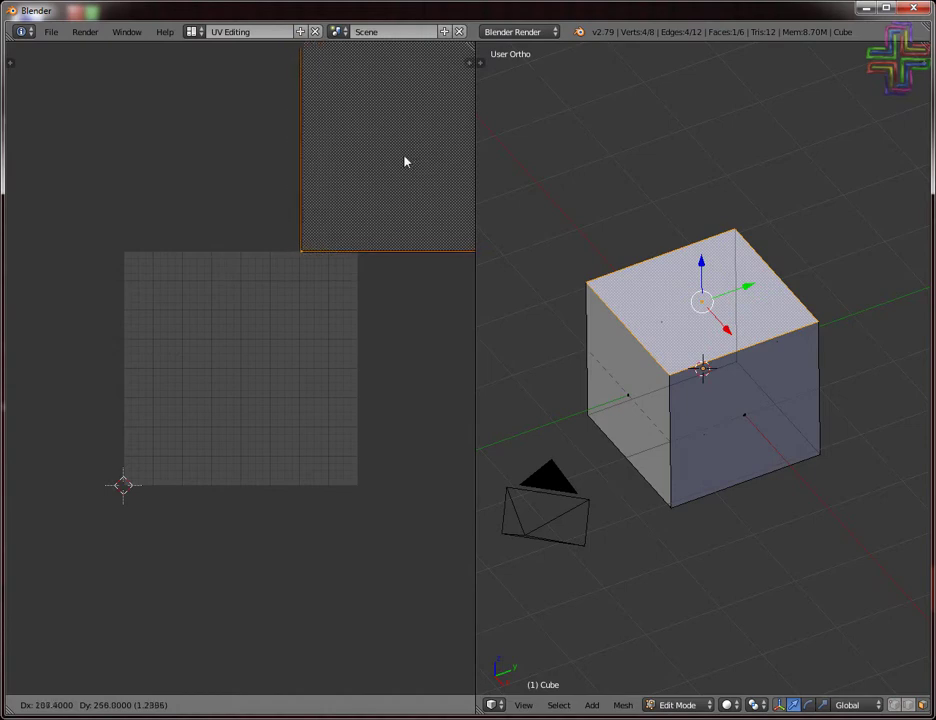
{"action": "left_click", "coordinate": [404, 161]}
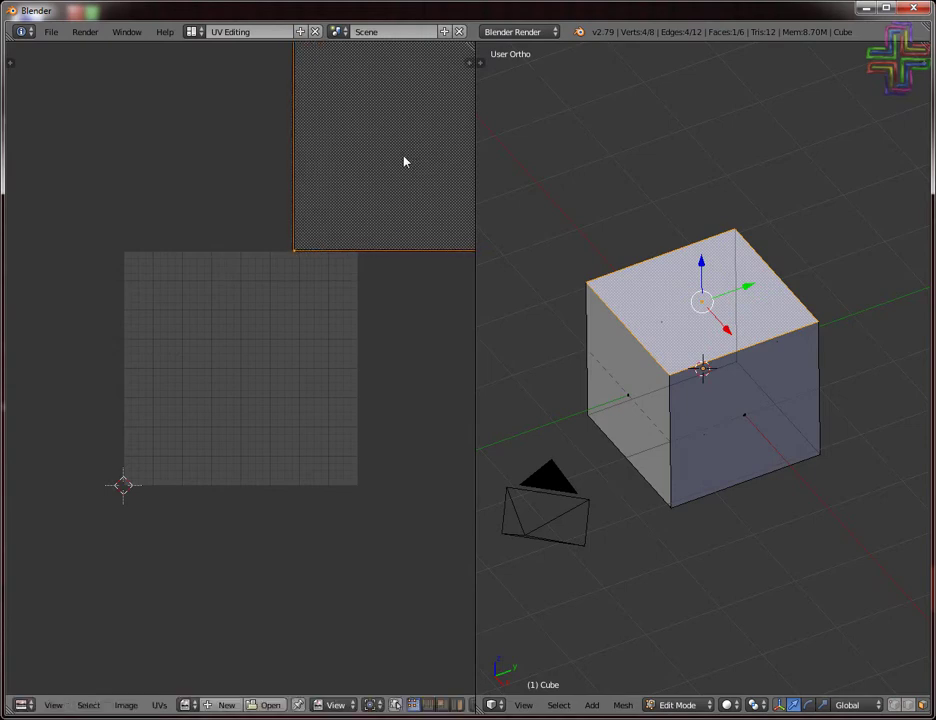
{"action": "right_click", "coordinate": [633, 399], "text": "shift"}
{"action": "scroll", "coordinate": [439, 487], "scroll_direction": "down", "scroll_amount": 2}
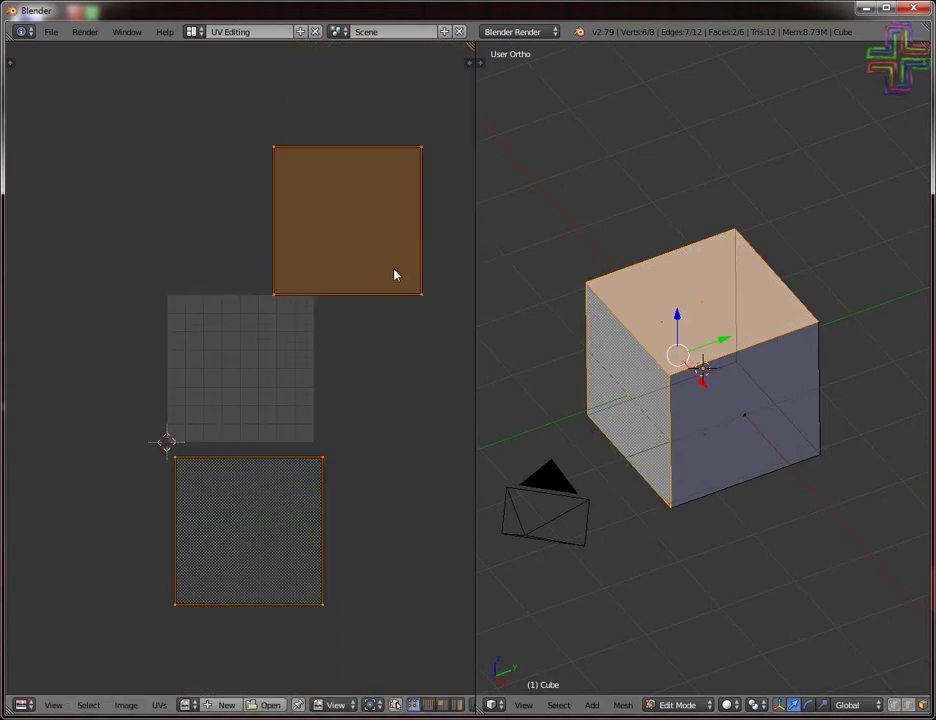
{"action": "scroll", "coordinate": [179, 232], "scroll_direction": "up", "scroll_amount": 3}
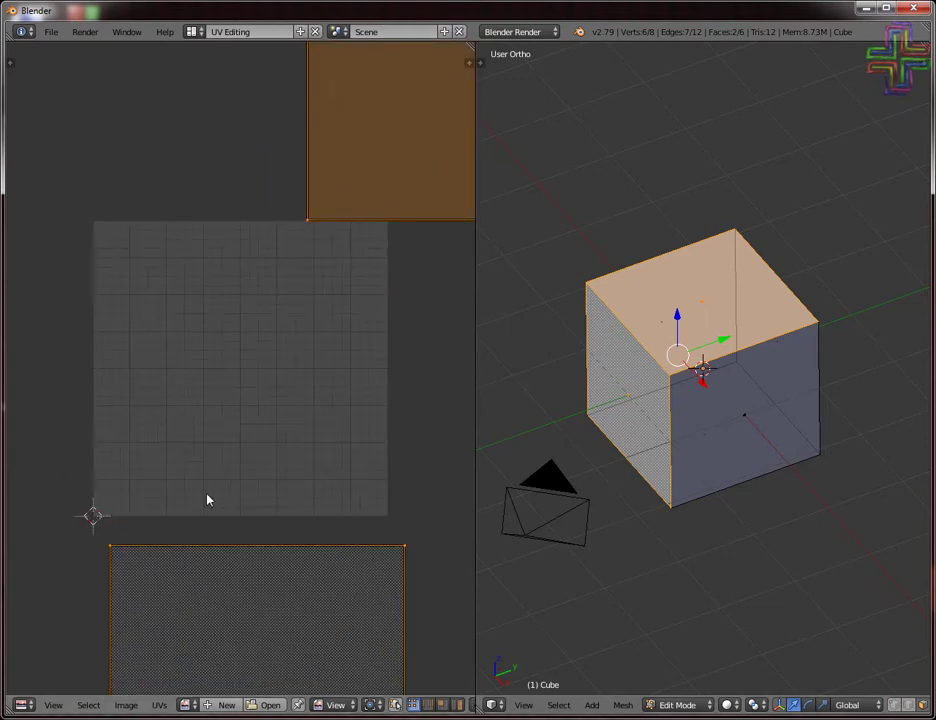
{"action": "scroll", "coordinate": [208, 500], "scroll_direction": "down", "scroll_amount": 2}
{"action": "scroll", "coordinate": [255, 498], "scroll_direction": "up", "scroll_amount": 2}
{"action": "scroll", "coordinate": [648, 503], "scroll_direction": "down", "scroll_amount": 2}
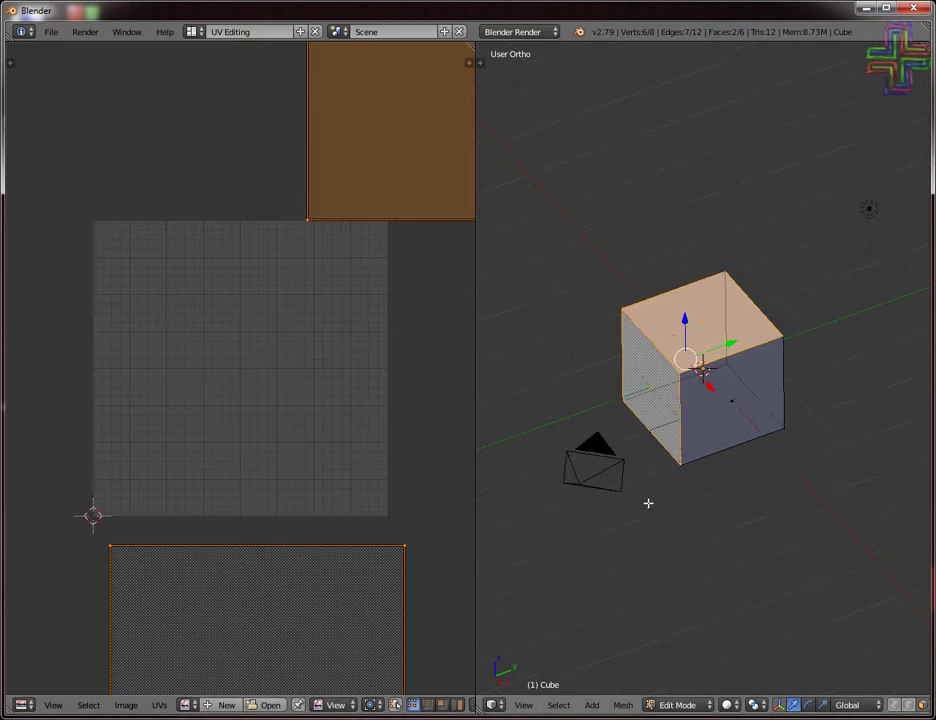
{"action": "scroll", "coordinate": [803, 505], "scroll_direction": "down", "scroll_amount": 3}
{"action": "scroll", "coordinate": [324, 445], "scroll_direction": "down", "scroll_amount": 3}
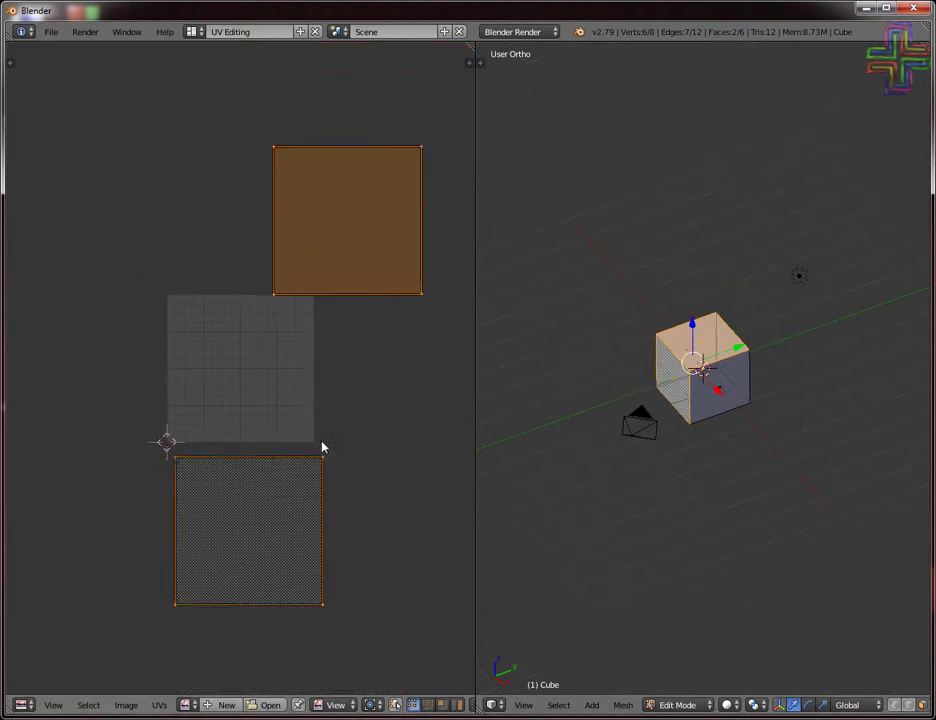
{"action": "scroll", "coordinate": [330, 447], "scroll_direction": "down", "scroll_amount": 1}
{"action": "scroll", "coordinate": [351, 427], "scroll_direction": "up", "scroll_amount": 2}
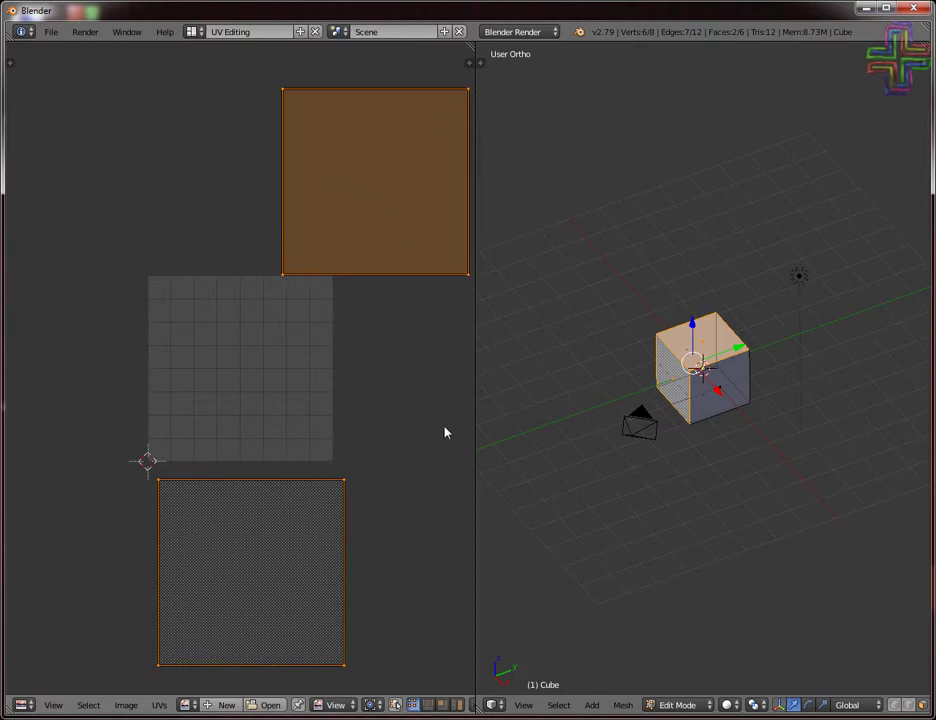
{"action": "scroll", "coordinate": [740, 475], "scroll_direction": "up", "scroll_amount": 4}
{"action": "scroll", "coordinate": [765, 488], "scroll_direction": "up", "scroll_amount": 2}
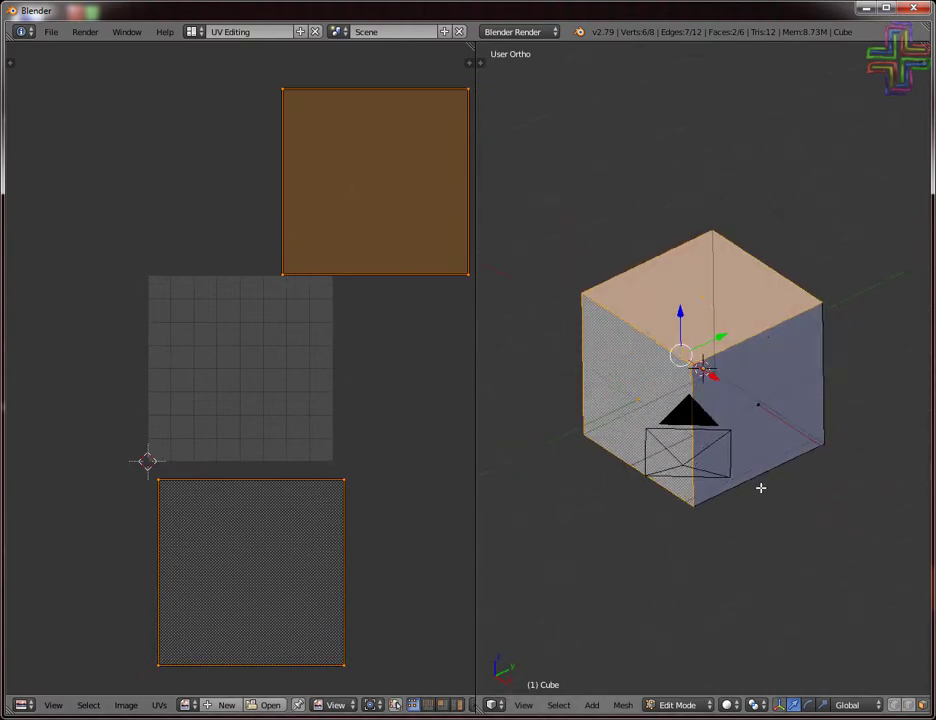
Orbit around the cube, selecting the right, top, left and lower faces to see their UV positions
{"action": "middle_click_drag", "start_coordinate": [760, 488], "coordinate": [767, 437]}
{"action": "right_click", "coordinate": [767, 437]}
{"action": "right_click", "coordinate": [740, 311]}
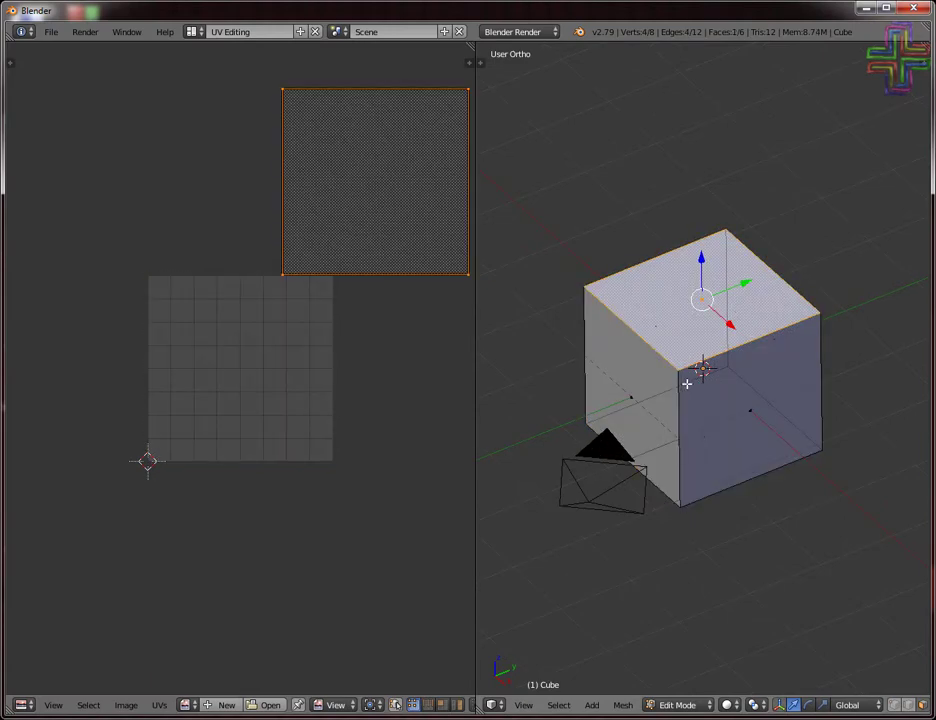
{"action": "right_click", "coordinate": [654, 389]}
{"action": "middle_click_drag", "start_coordinate": [654, 389], "coordinate": [640, 392]}
{"action": "middle_click_drag", "start_coordinate": [786, 472], "coordinate": [654, 452]}
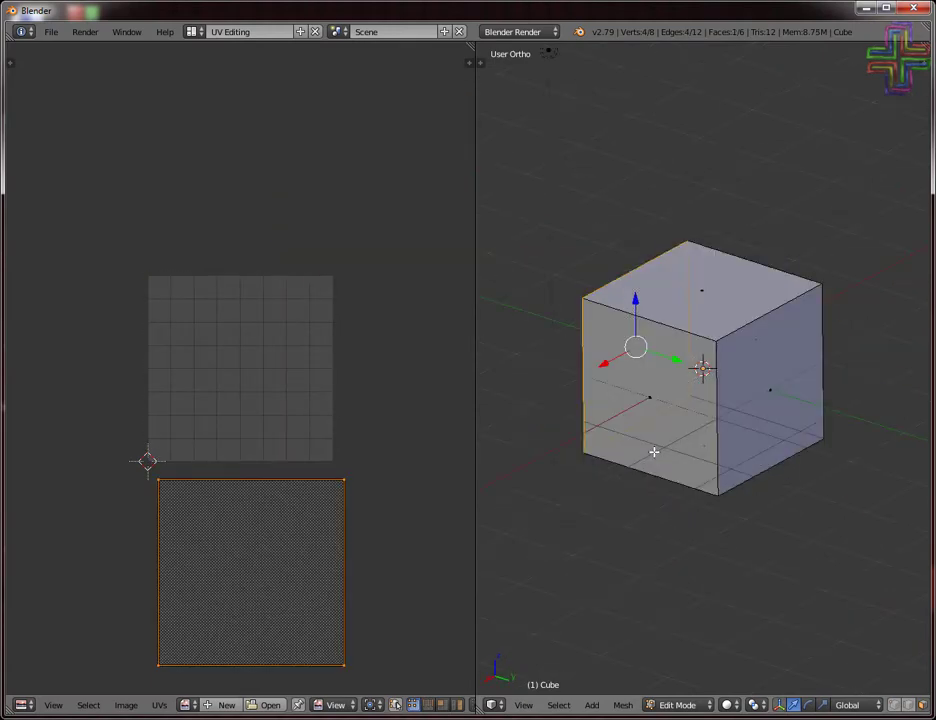
{"action": "right_click", "coordinate": [786, 408]}
{"action": "mouse_move", "coordinate": [838, 451]}
{"action": "middle_mouse_down"}
{"action": "mouse_move", "coordinate": [733, 448]}
{"action": "mouse_move", "coordinate": [854, 347]}
{"action": "mouse_move", "coordinate": [925, 491]}
{"action": "mouse_move", "coordinate": [551, 493]}
{"action": "middle_mouse_up"}
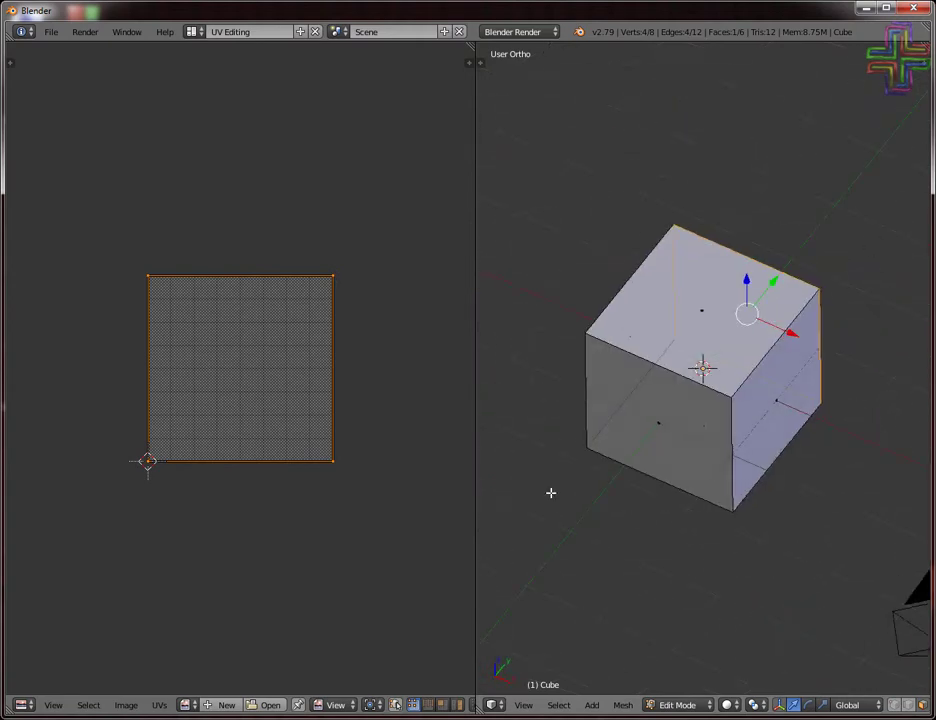
{"action": "right_click", "coordinate": [694, 413]}
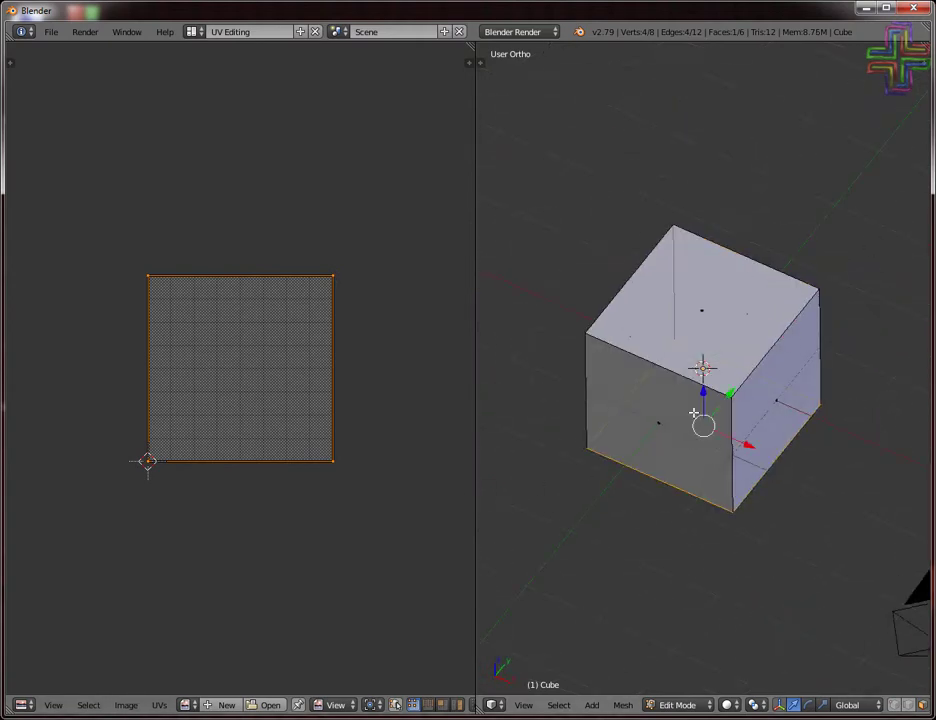
Select all six faces of the cube
{"action": "key", "text": "a"}
{"action": "key", "text": "a"}
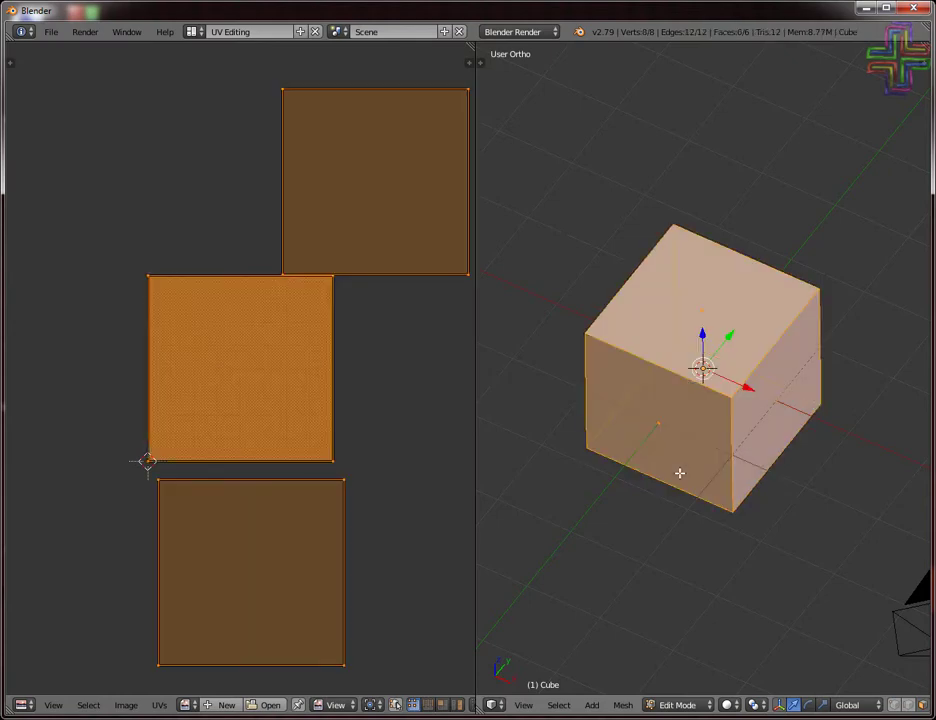
{"action": "key", "text": "u"}
{"action": "key", "text": "Escape"}
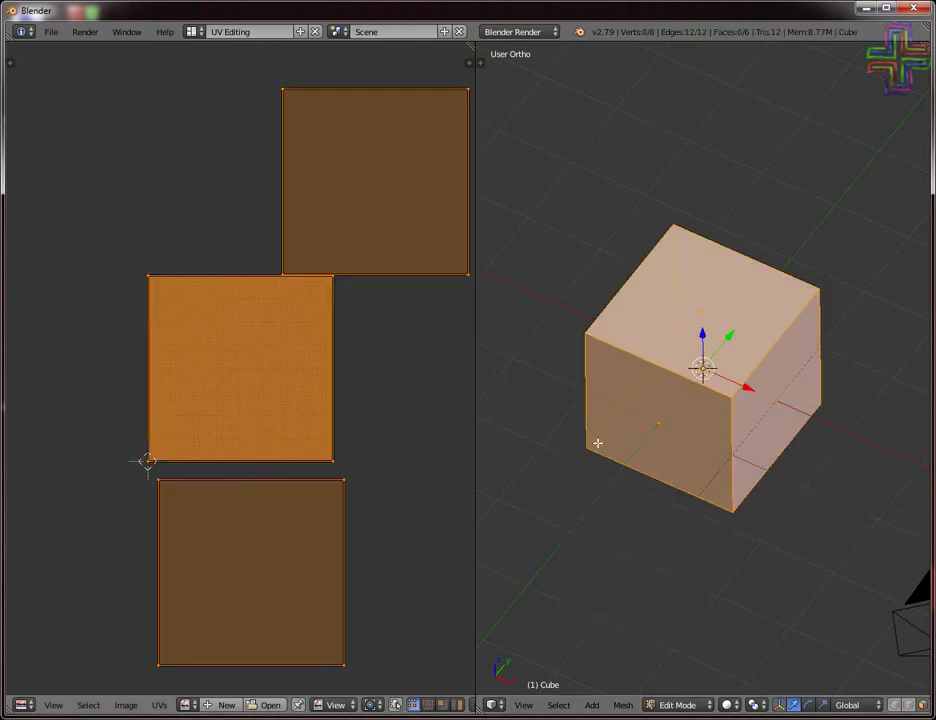
{"action": "scroll", "coordinate": [247, 395], "scroll_direction": "up", "scroll_amount": 1}
{"action": "scroll", "coordinate": [282, 366], "scroll_direction": "up", "scroll_amount": 2}
{"action": "scroll", "coordinate": [229, 378], "scroll_direction": "down", "scroll_amount": 3}
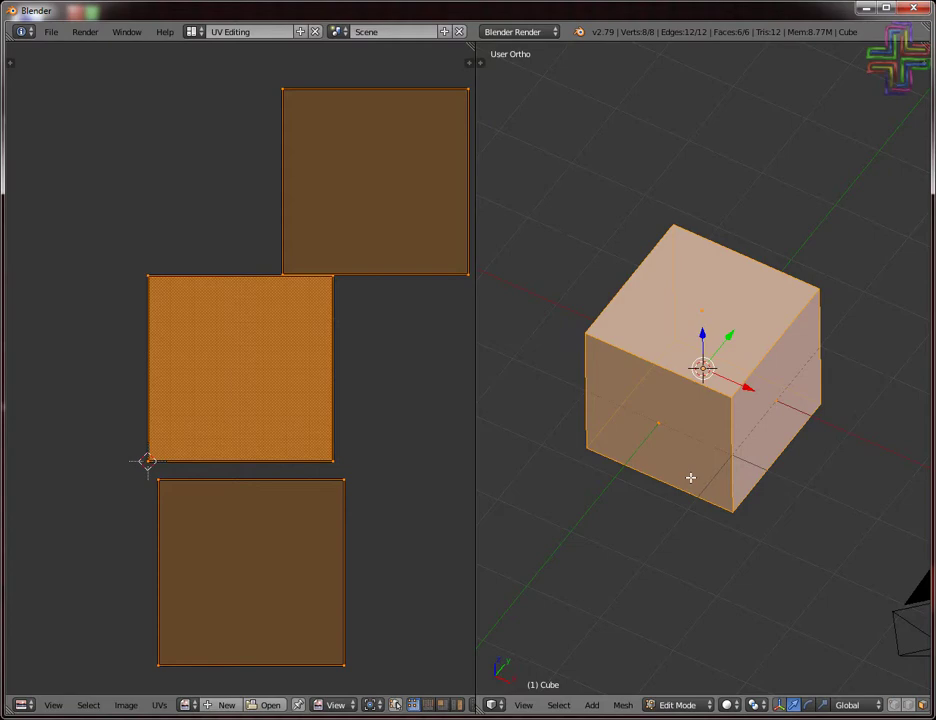
Apply Smart UV Project to the cube with its default settings
{"action": "key", "text": "u"}
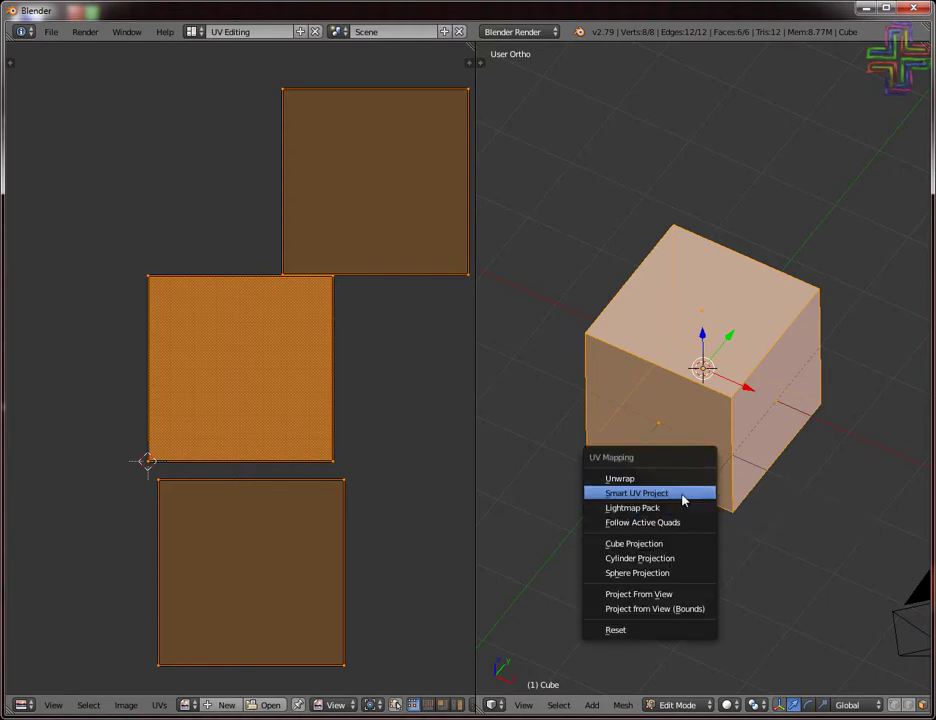
{"action": "left_click", "coordinate": [684, 500]}
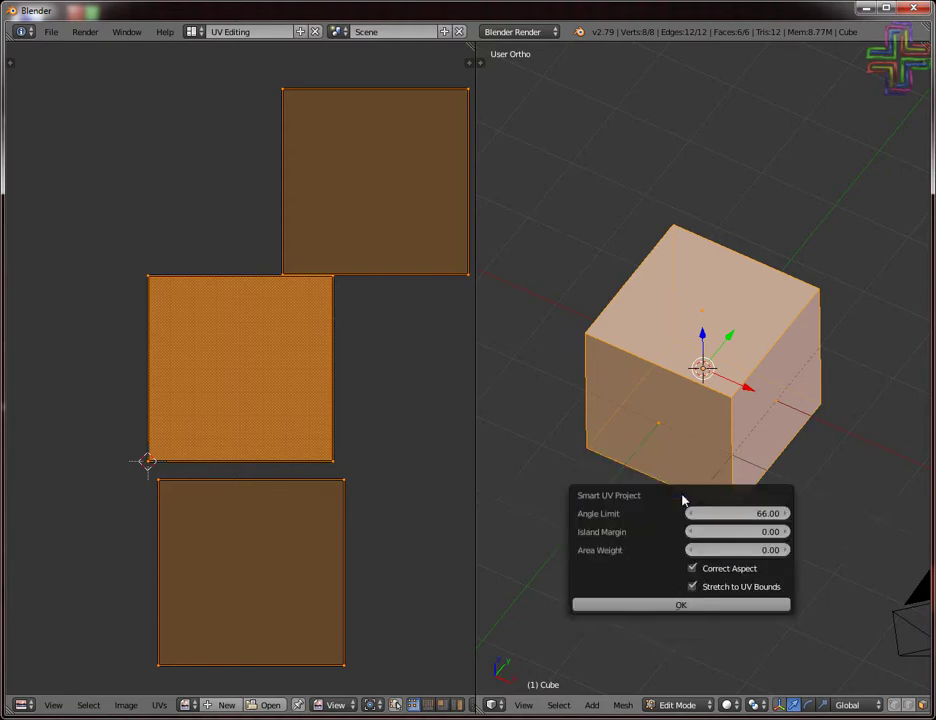
{"action": "left_click", "coordinate": [676, 606]}
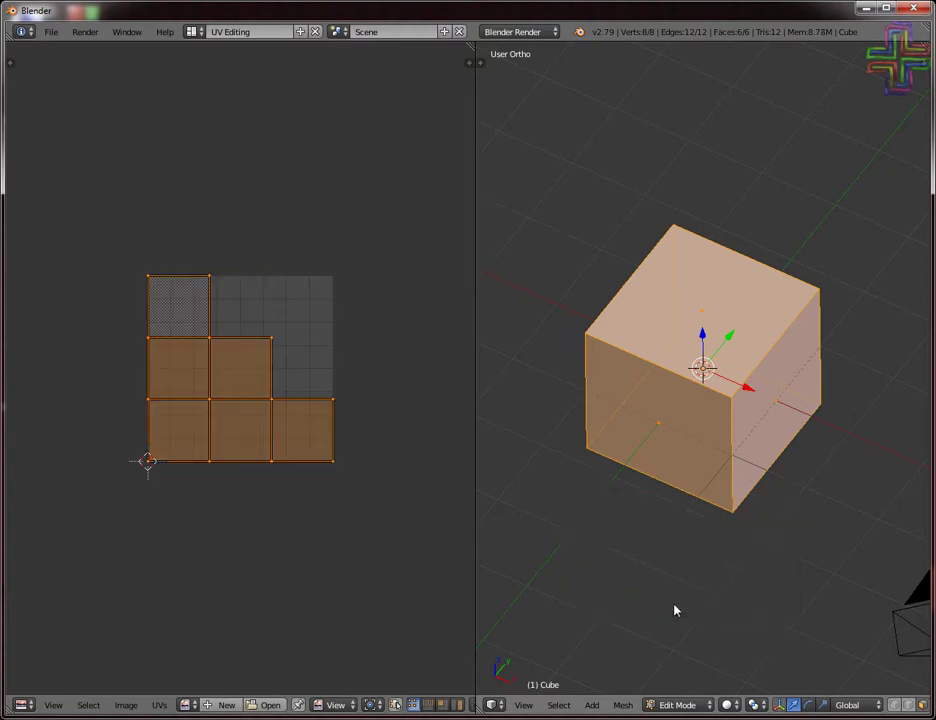
{"action": "scroll", "coordinate": [437, 529], "scroll_direction": "up", "scroll_amount": 2}
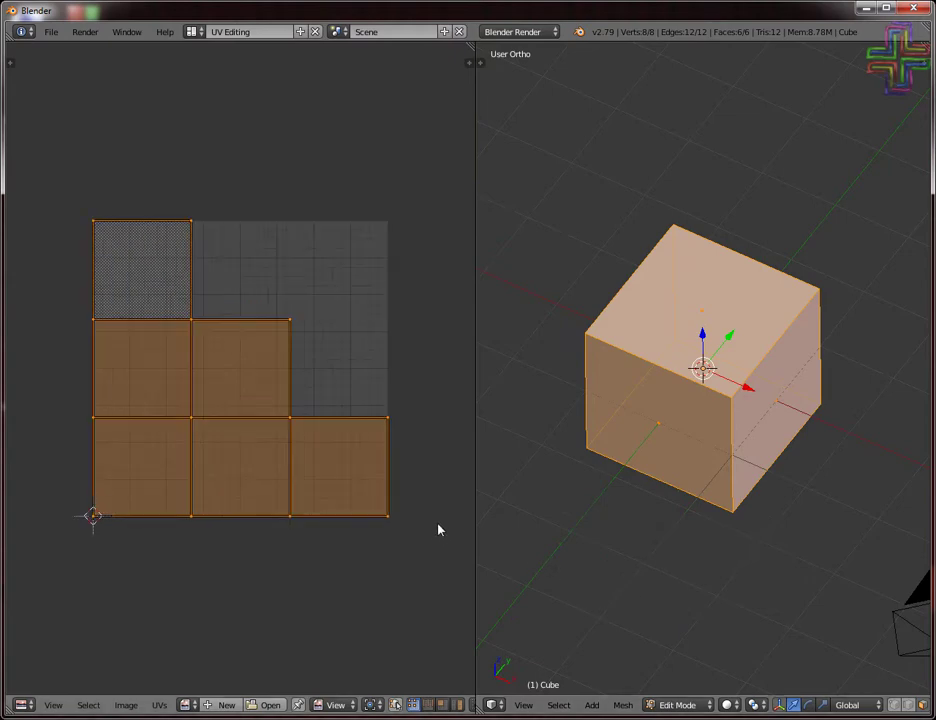
Switch to face select, clear the selection, and turn on UV Sync Selection
{"action": "key", "text": "ctrl+Tab"}
{"action": "left_click", "coordinate": [577, 564]}
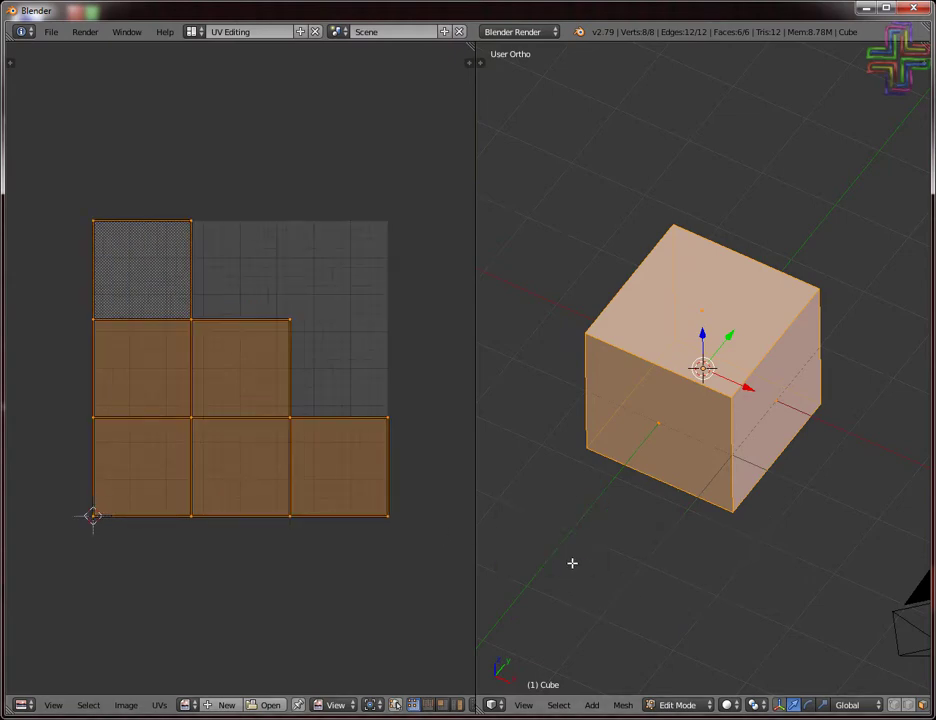
{"action": "key", "text": "a"}
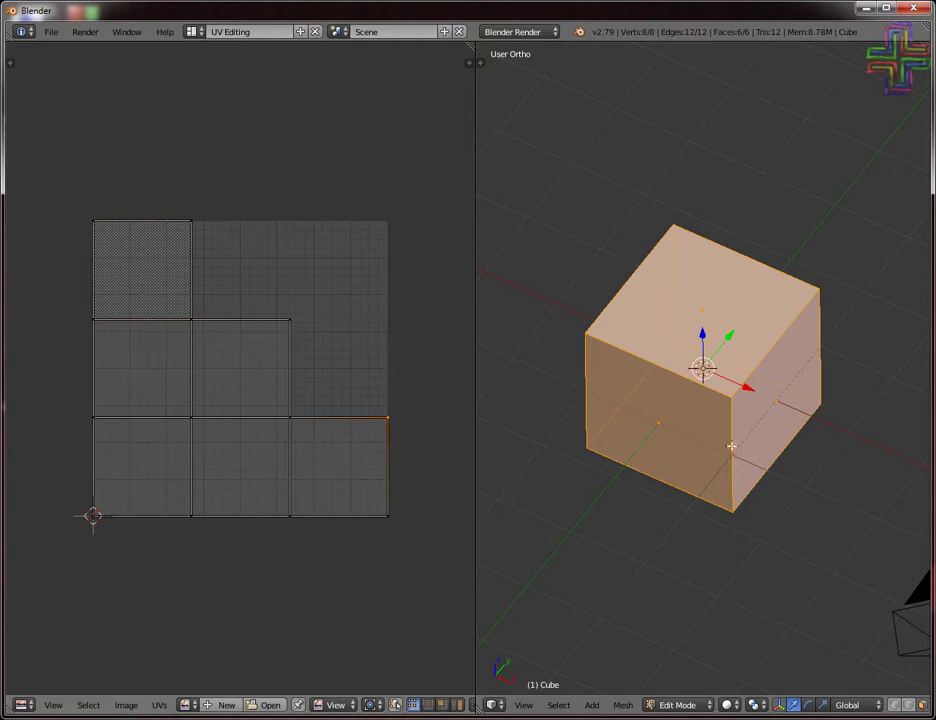
{"action": "right_click", "coordinate": [670, 428]}
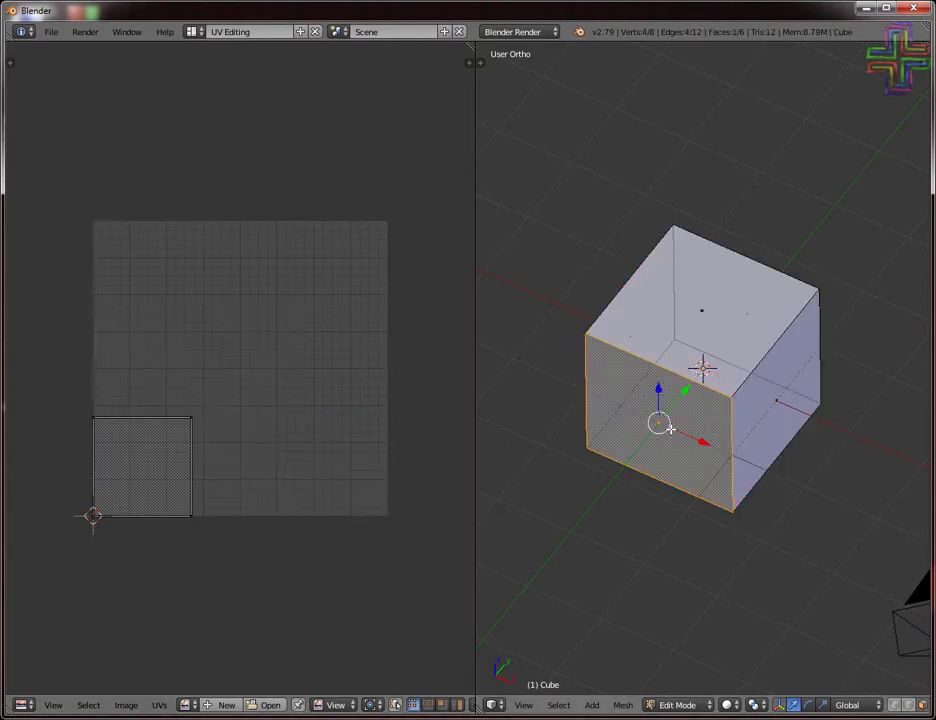
{"action": "right_click", "coordinate": [690, 325]}
{"action": "right_click", "coordinate": [765, 423]}
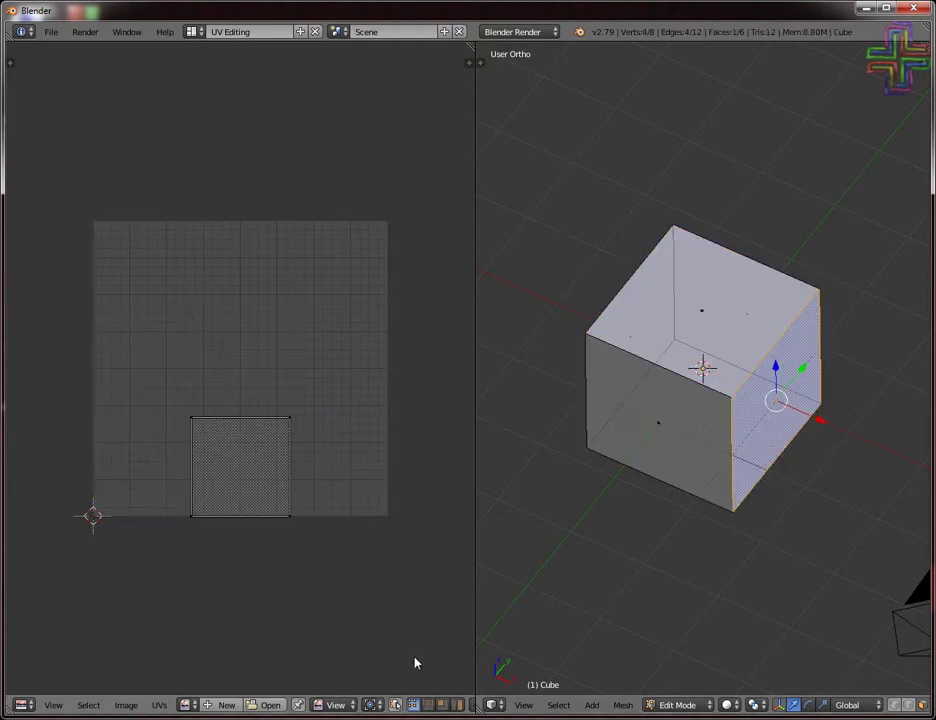
{"action": "left_click", "coordinate": [396, 704]}
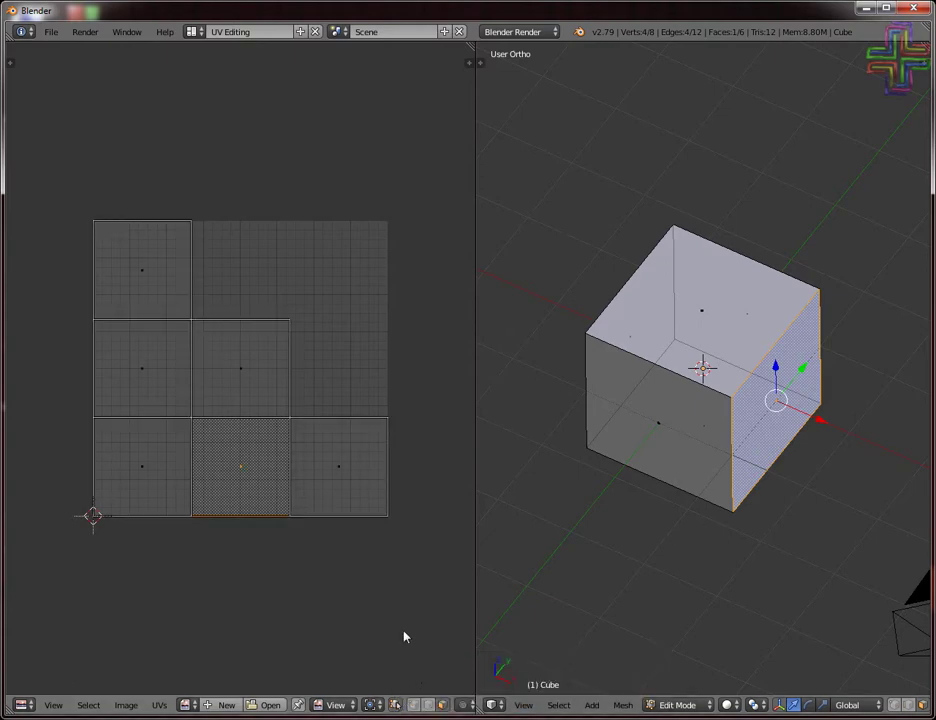
Orbit around the cube selecting top, left, right and bottom faces to check their grid squares, then deselect all
{"action": "middle_click_drag", "start_coordinate": [757, 492], "coordinate": [711, 334]}
{"action": "right_click", "coordinate": [711, 334]}
{"action": "right_click", "coordinate": [652, 413]}
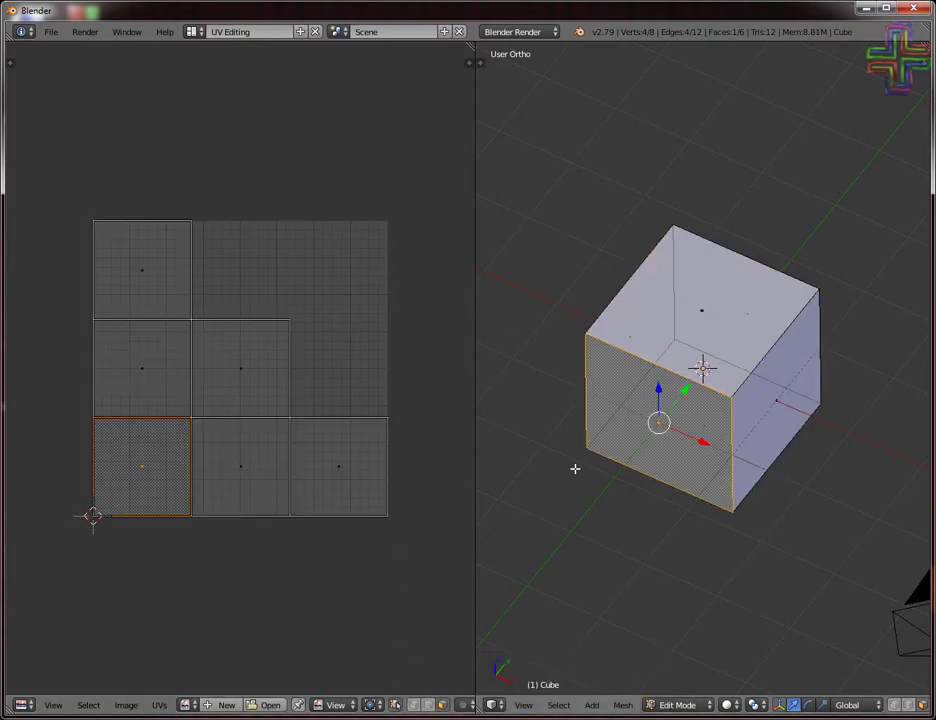
{"action": "mouse_move", "coordinate": [575, 467]}
{"action": "middle_mouse_down"}
{"action": "mouse_move", "coordinate": [698, 507]}
{"action": "mouse_move", "coordinate": [673, 493]}
{"action": "middle_mouse_up"}
{"action": "right_click", "coordinate": [645, 410]}
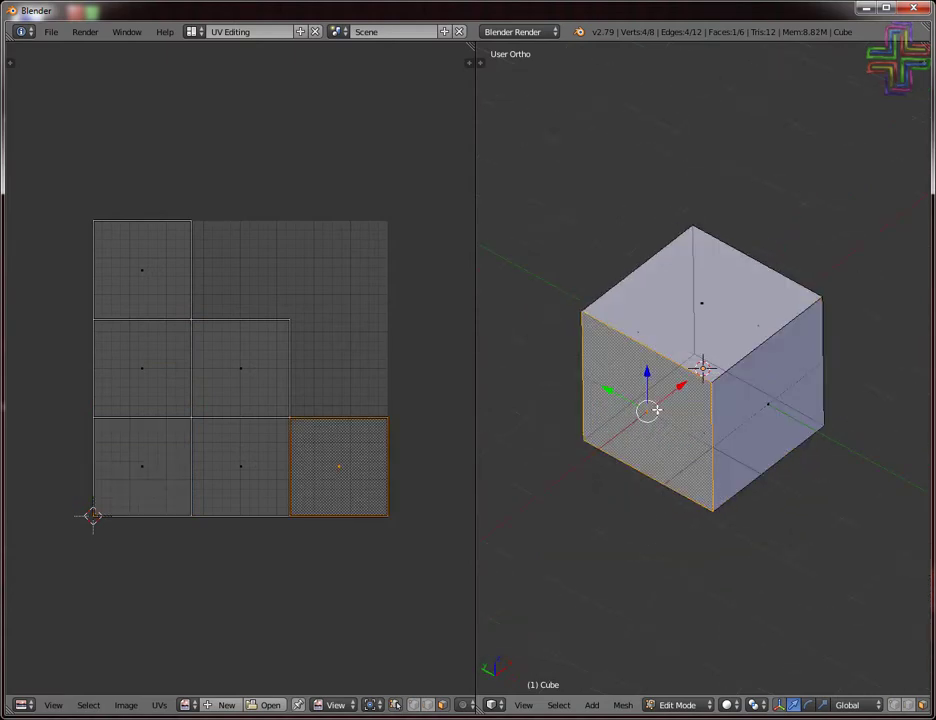
{"action": "right_click", "coordinate": [706, 314]}
{"action": "middle_click_drag", "start_coordinate": [637, 577], "coordinate": [763, 441]}
{"action": "right_click", "coordinate": [763, 441]}
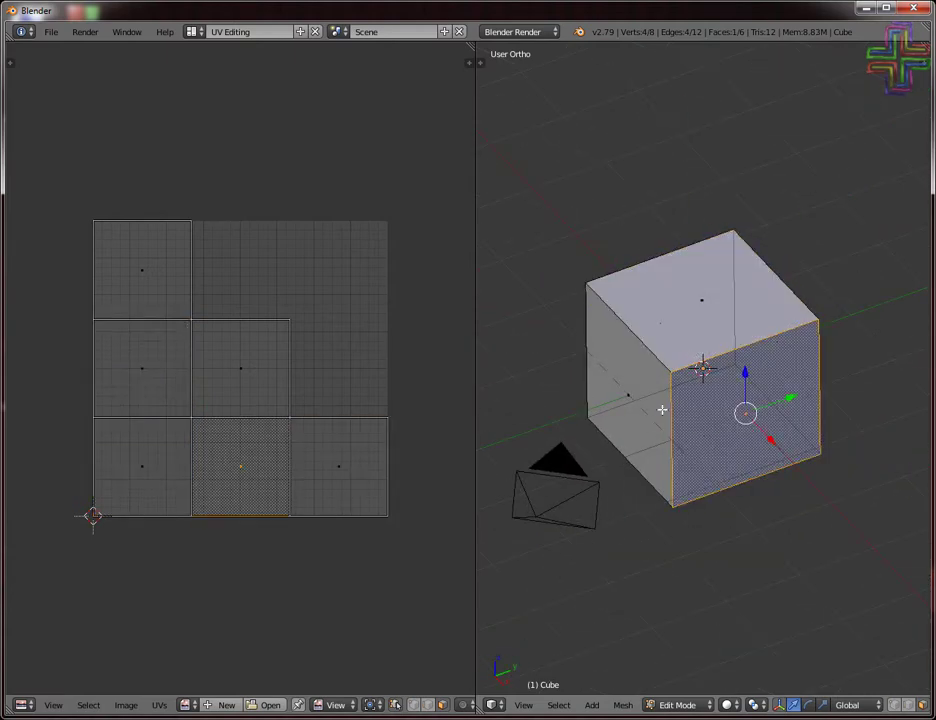
{"action": "right_click", "coordinate": [662, 409]}
{"action": "middle_click_drag", "start_coordinate": [756, 563], "coordinate": [673, 410]}
{"action": "right_click", "coordinate": [806, 346]}
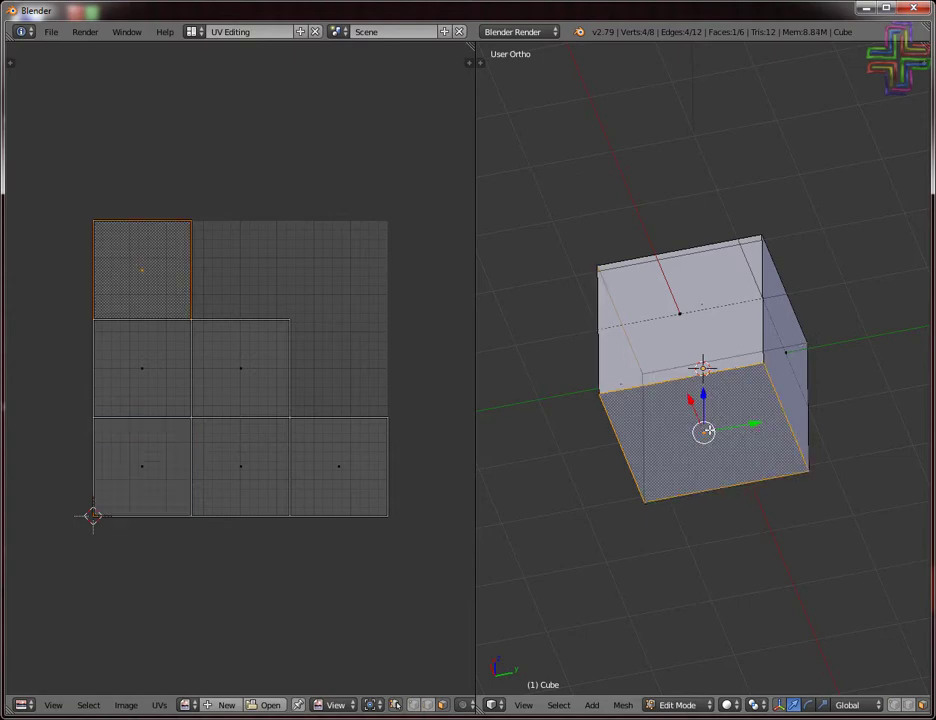
{"action": "right_click", "coordinate": [795, 350]}
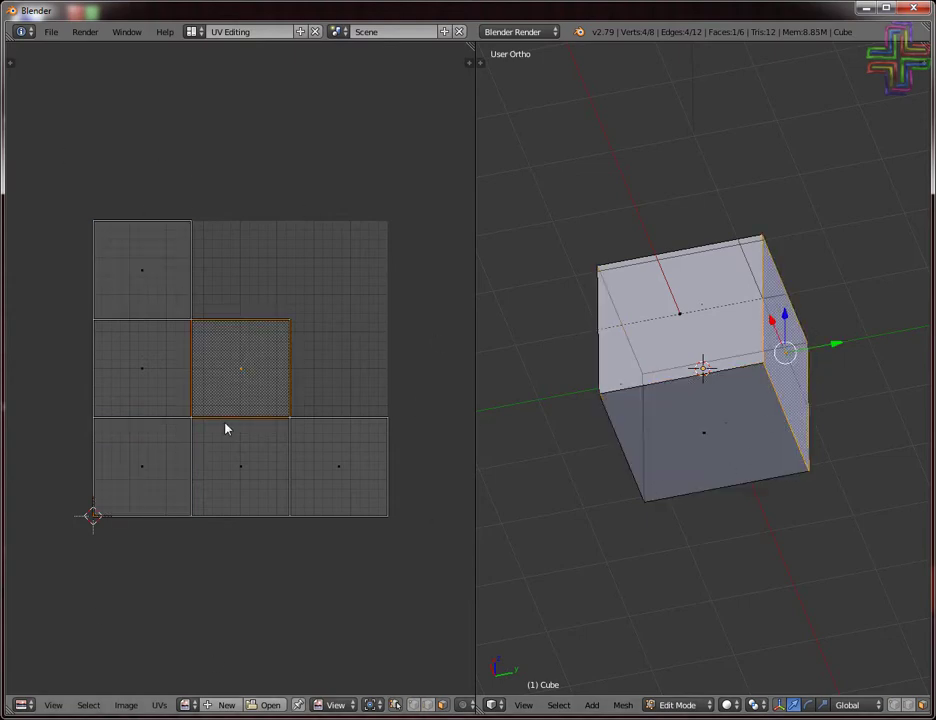
{"action": "middle_click_drag", "start_coordinate": [813, 560], "coordinate": [857, 627]}
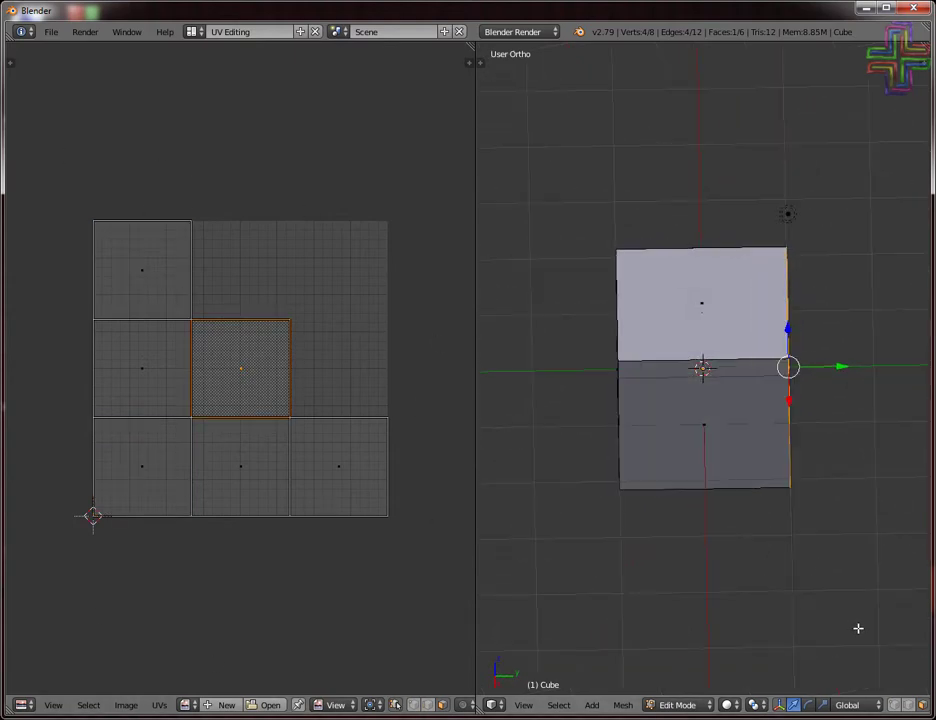
{"action": "middle_click_drag", "start_coordinate": [565, 568], "coordinate": [702, 574]}
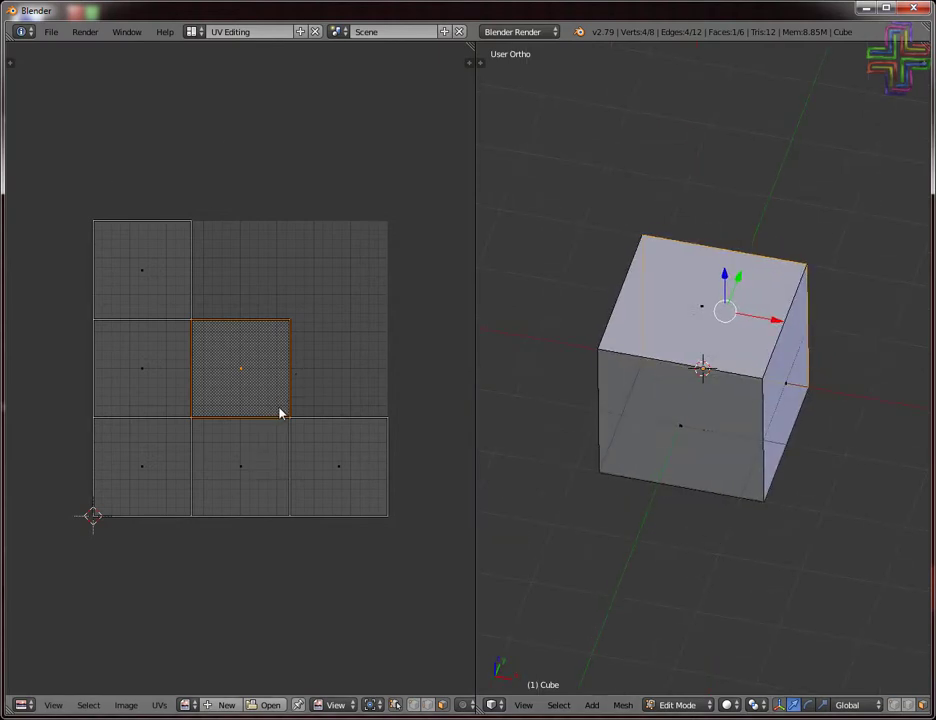
{"action": "key", "text": "a"}
{"action": "key", "text": "a"}
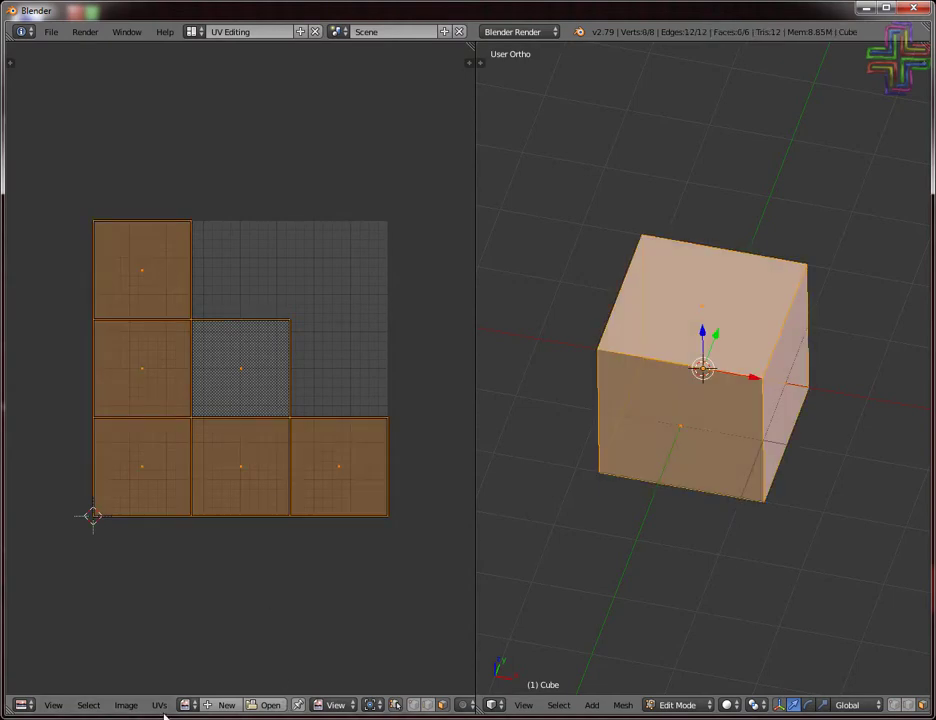
Choose Export UV Layout from the UVs menu
{"action": "left_click", "coordinate": [160, 705]}
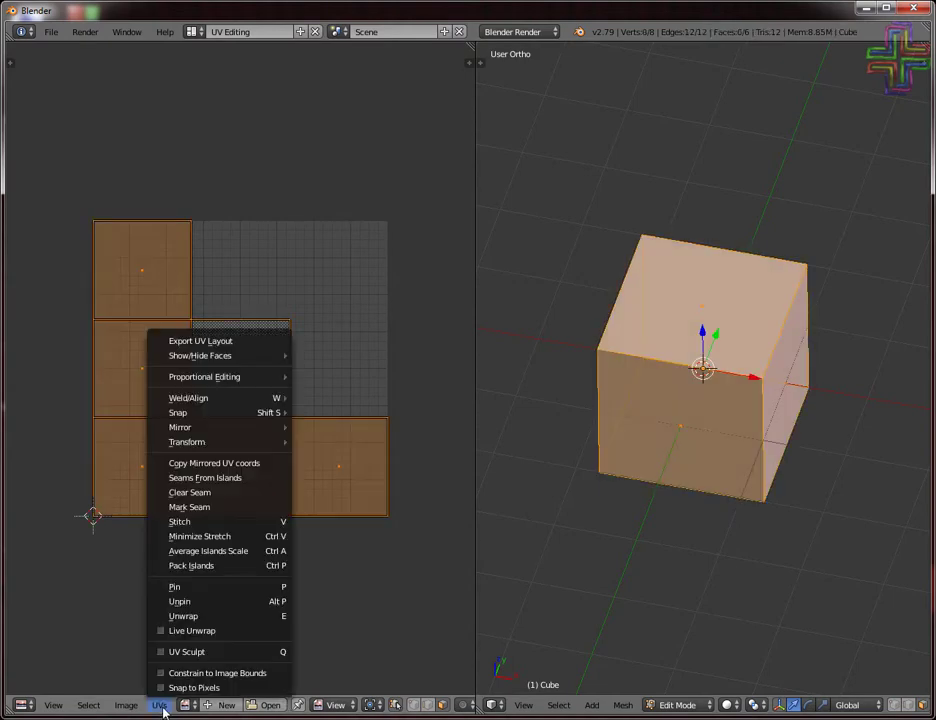
{"action": "left_click", "coordinate": [209, 343]}
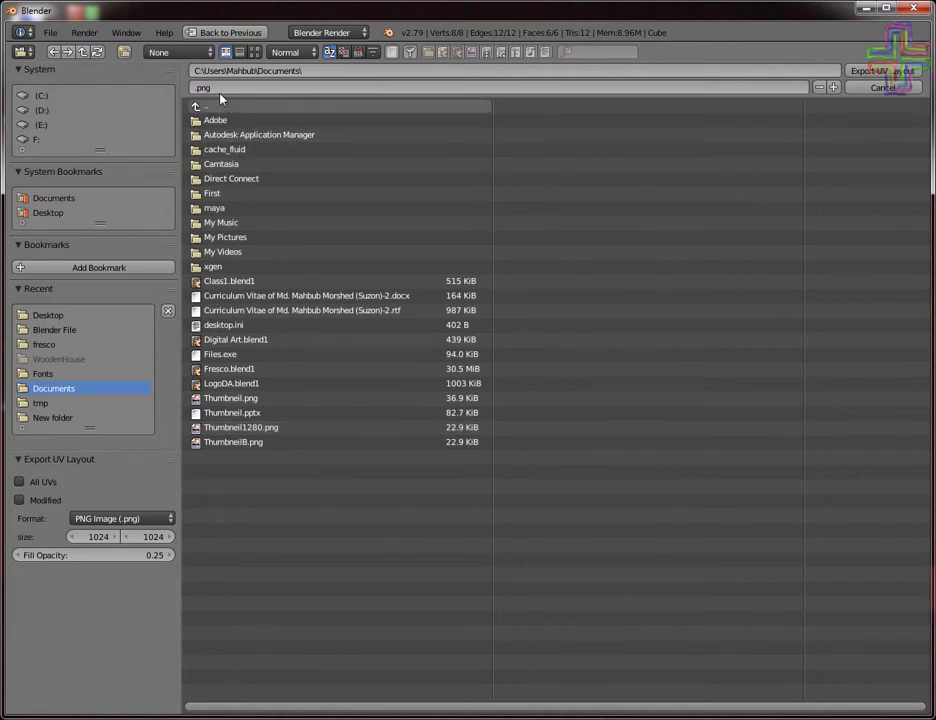
Name the export file UV.png and choose the Desktop folder
{"action": "left_click", "coordinate": [267, 92]}
{"action": "type", "text": "UV"}
{"action": "left_click", "coordinate": [47, 214]}
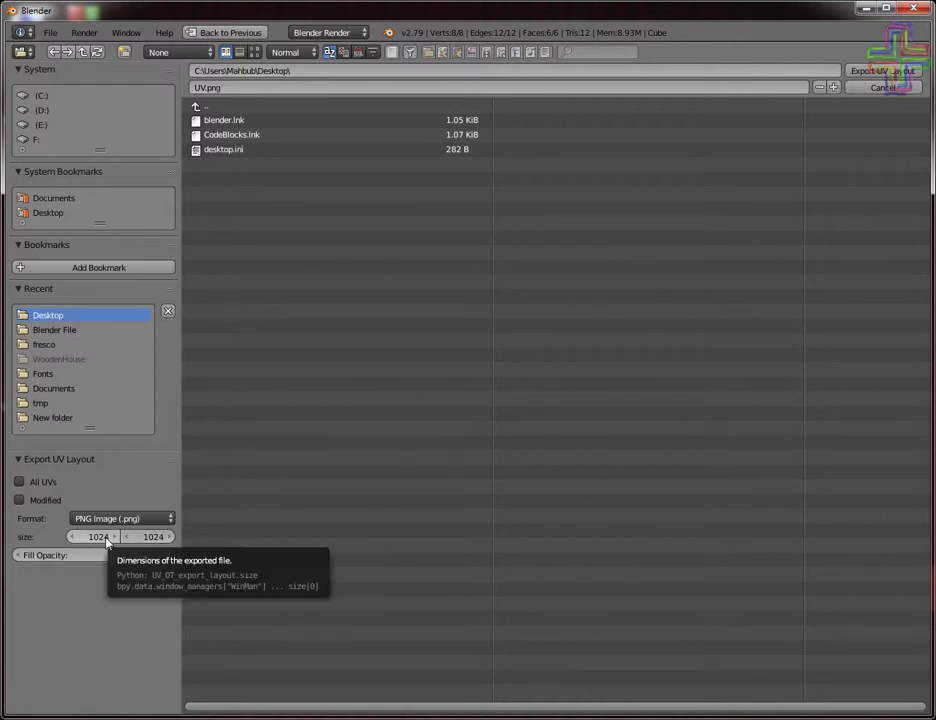
Set the image size to 2048 × 2048 and export the UV layout
{"action": "left_click", "coordinate": [107, 541]}
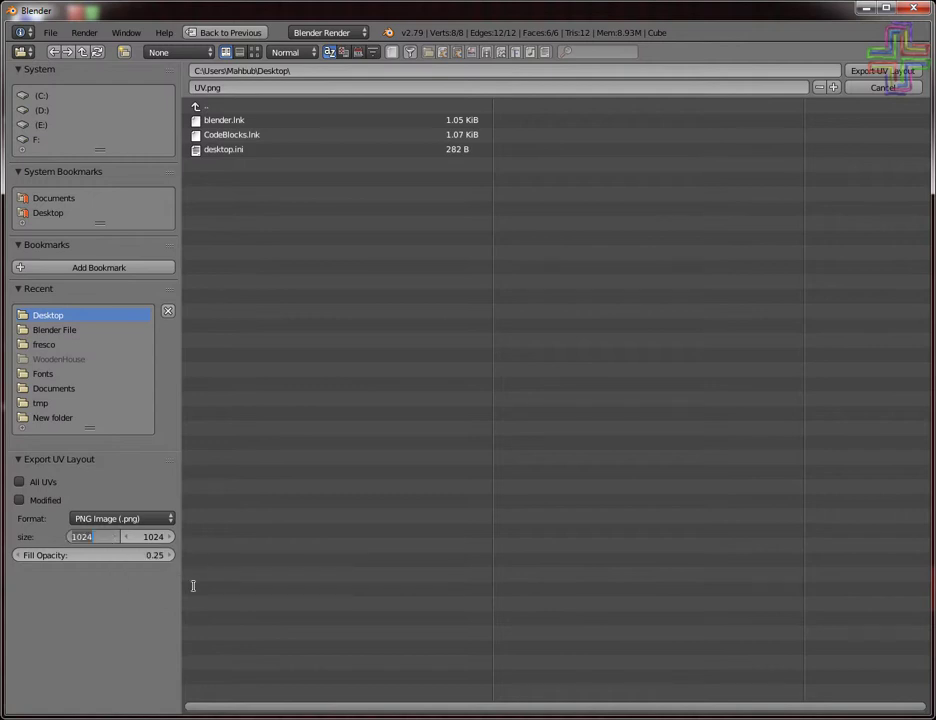
{"action": "type", "text": "2048"}
{"action": "key", "text": "Return"}
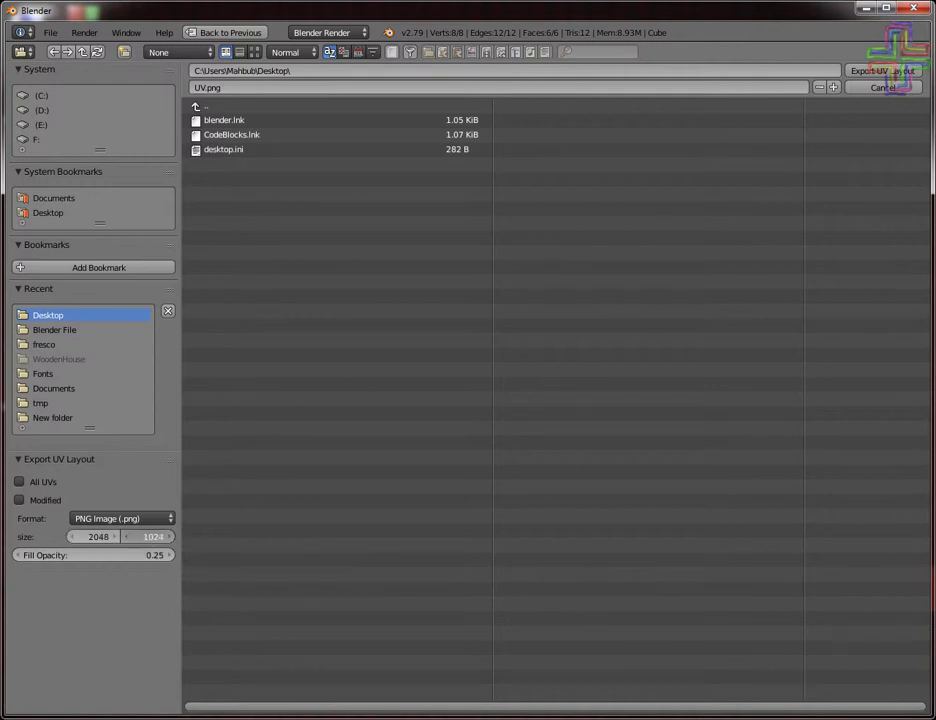
{"action": "left_click", "coordinate": [148, 537]}
{"action": "type", "text": "2048"}
{"action": "key", "text": "Return"}
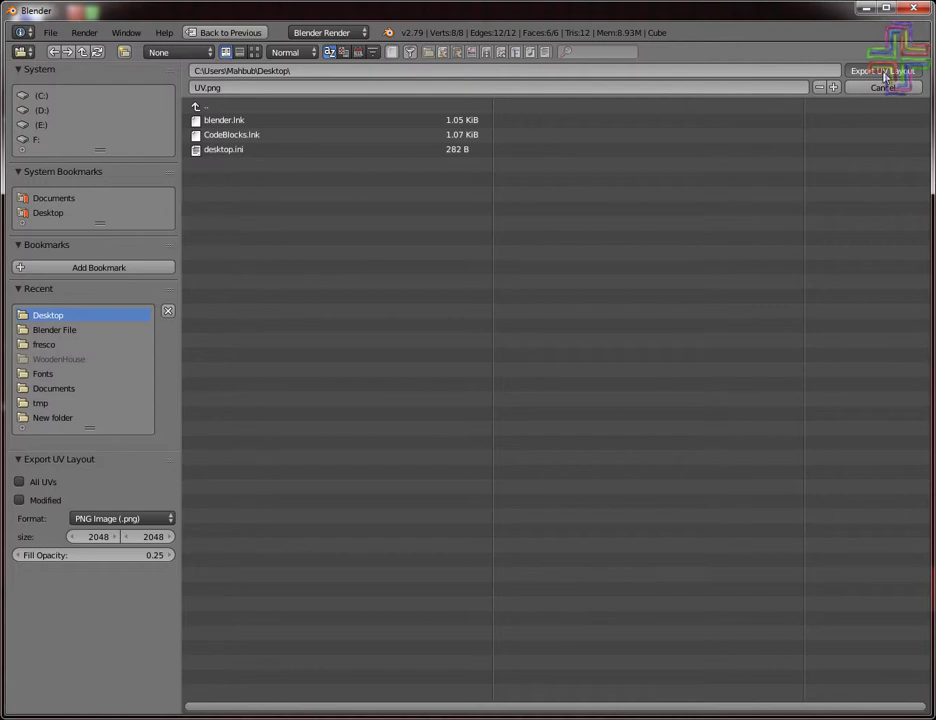
{"action": "left_click", "coordinate": [884, 75]}
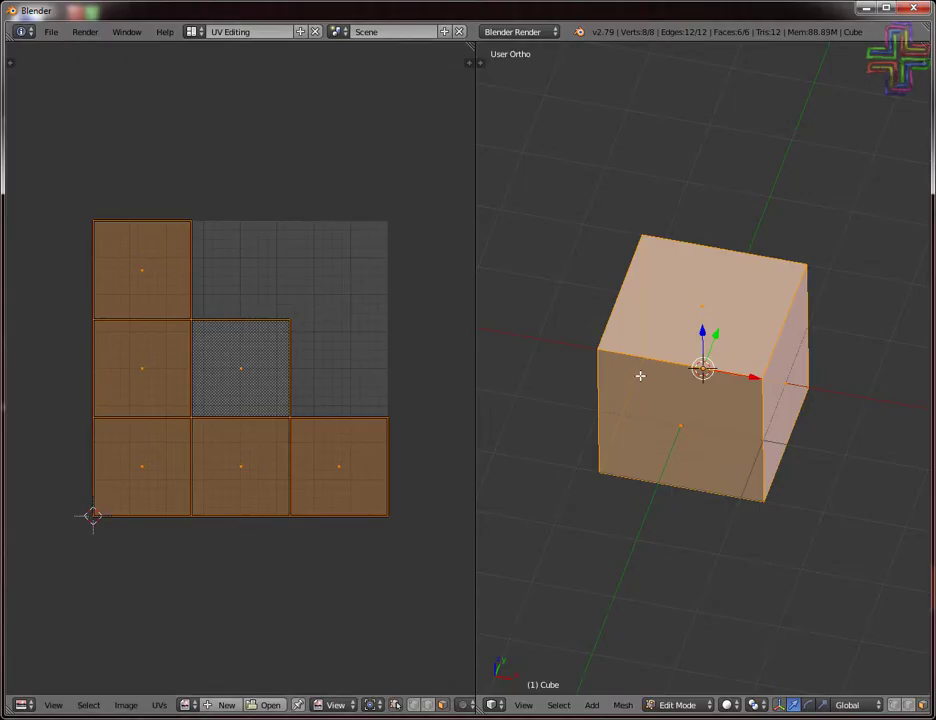
Switch to the Default layout in orthographic view, return the cube to Object Mode, and minimize Blender
{"action": "left_click", "coordinate": [195, 32]}
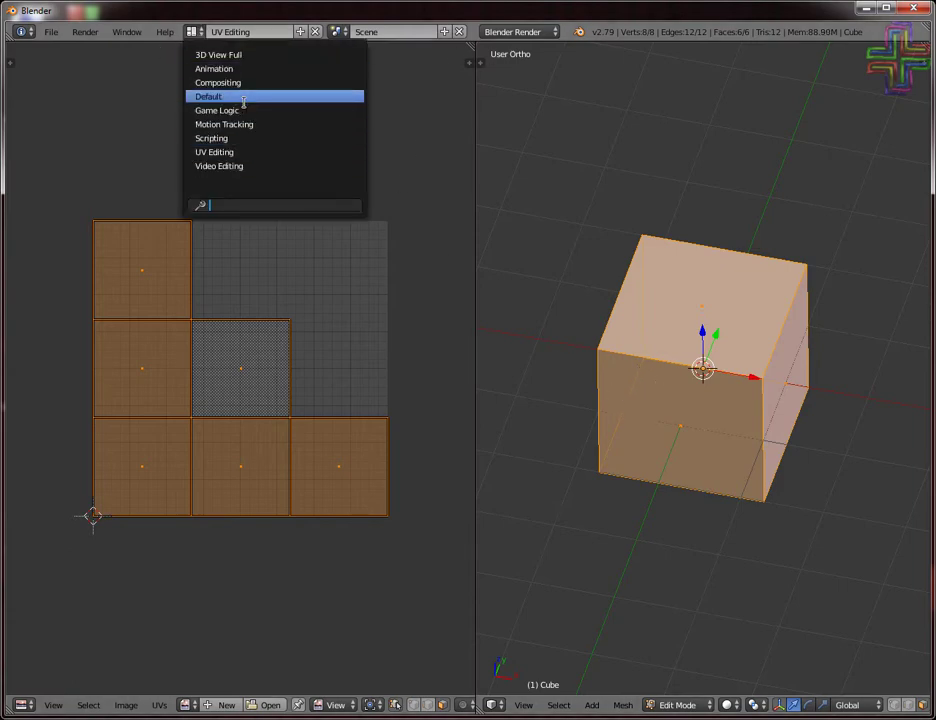
{"action": "left_click", "coordinate": [243, 97]}
{"action": "scroll", "coordinate": [470, 496], "scroll_direction": "down", "scroll_amount": 2}
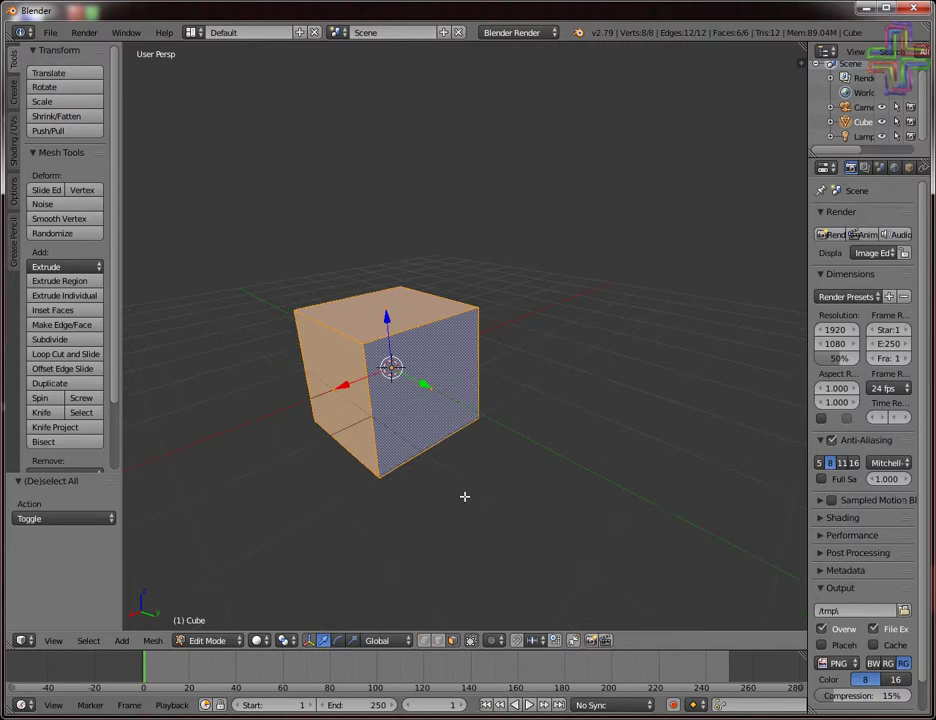
{"action": "key", "text": "KP_5"}
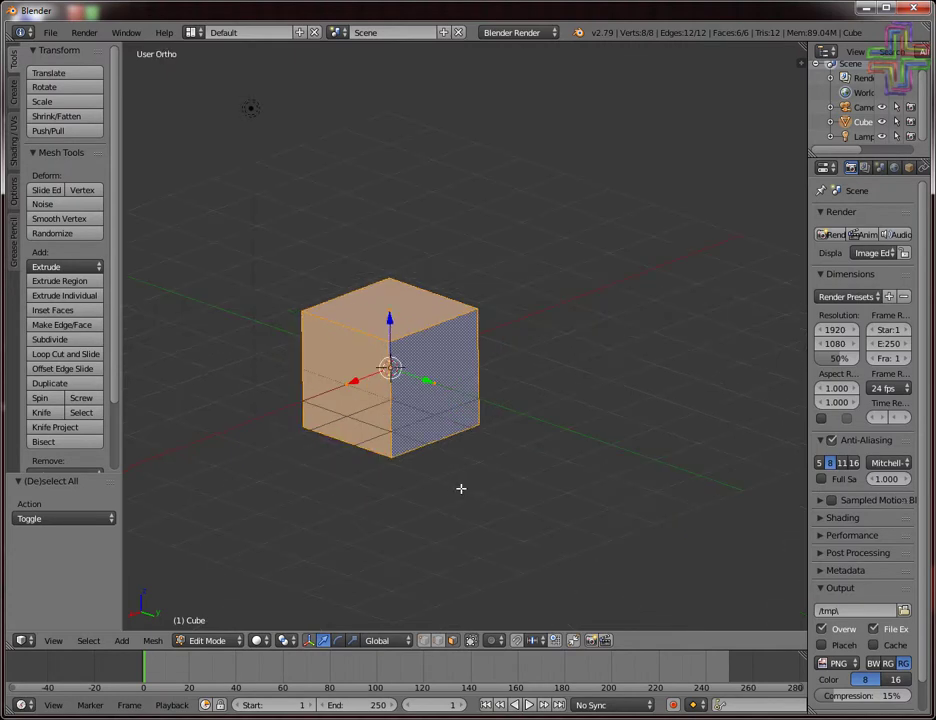
{"action": "key", "text": "Tab"}
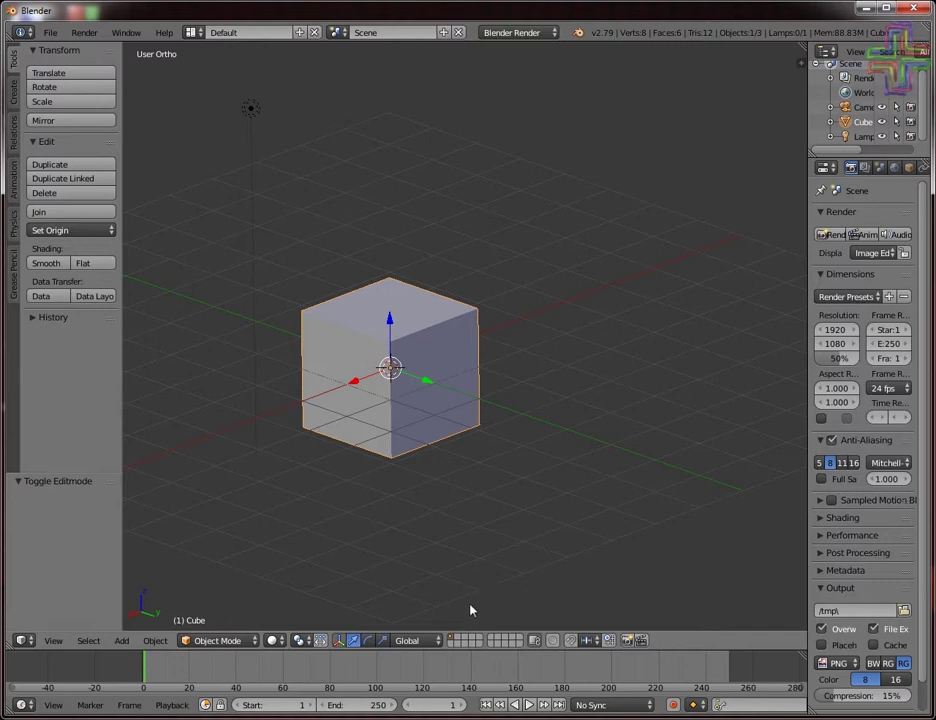
{"action": "left_click", "coordinate": [866, 12]}
{"action": "left_click", "coordinate": [42, 12]}
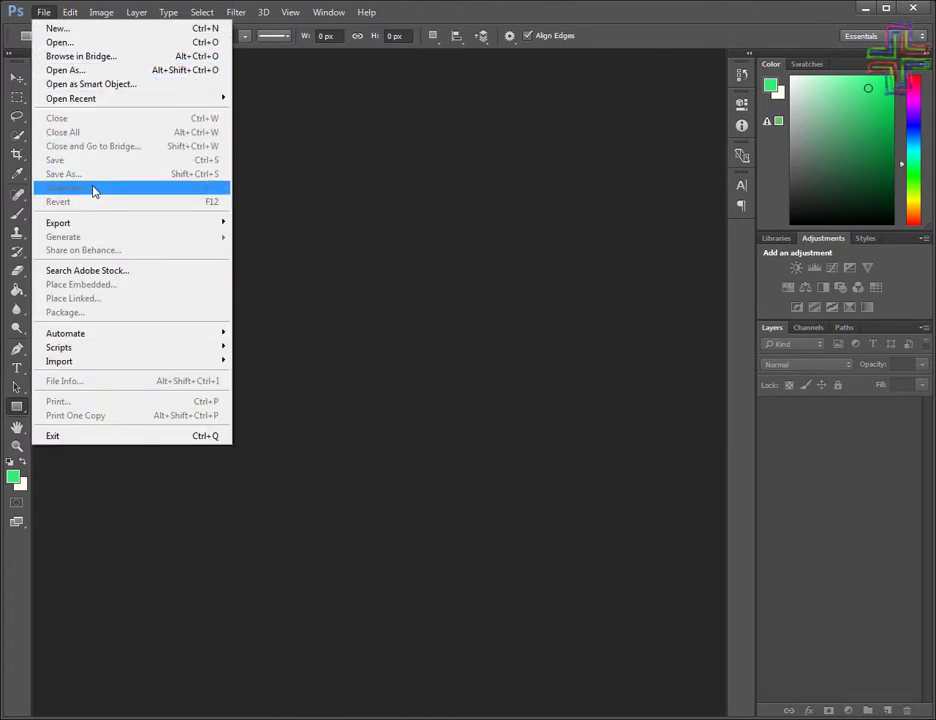
Open UV.png from the Desktop in Photoshop using File > Open
{"action": "left_click", "coordinate": [73, 48]}
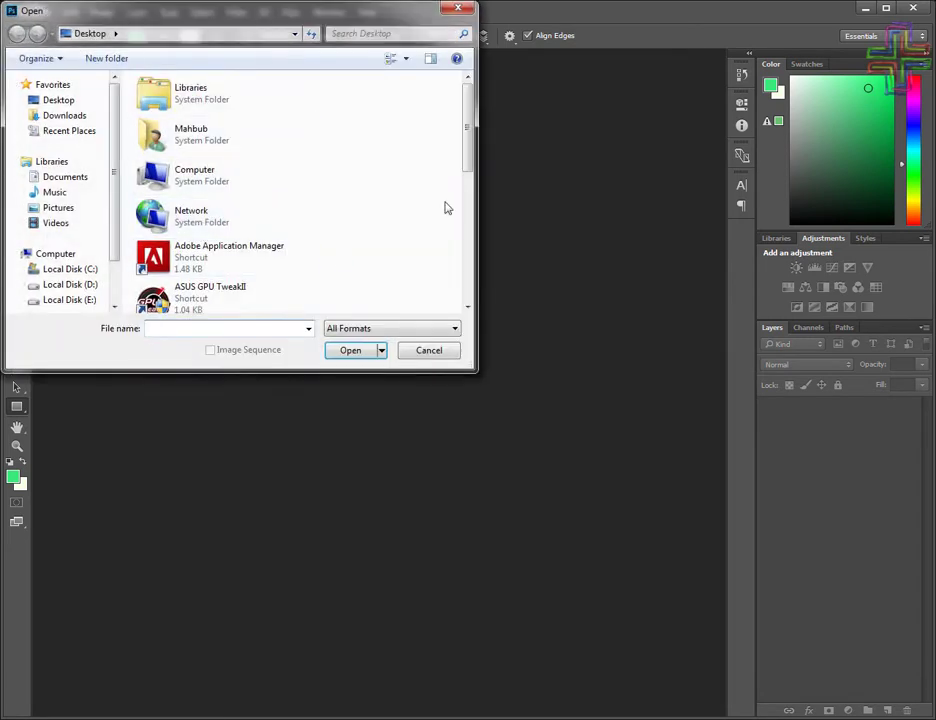
{"action": "left_click_drag", "start_coordinate": [467, 150], "coordinate": [476, 290]}
{"action": "double_click", "coordinate": [177, 304]}
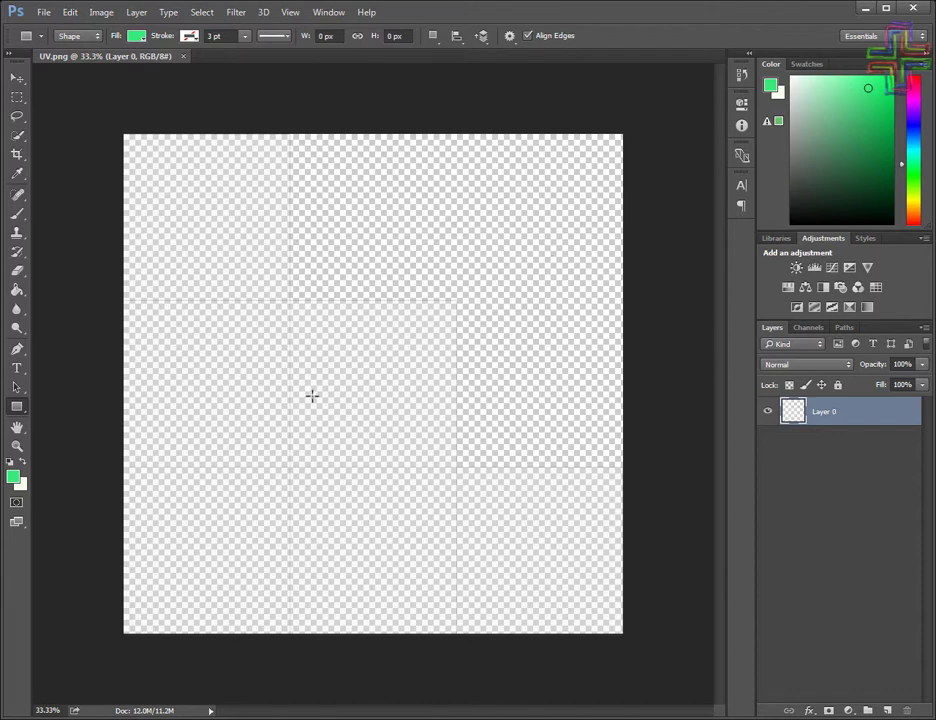
Zoom the UV image to 50% on its top-left corner and select the Rectangle tool
{"action": "key", "text": "z"}
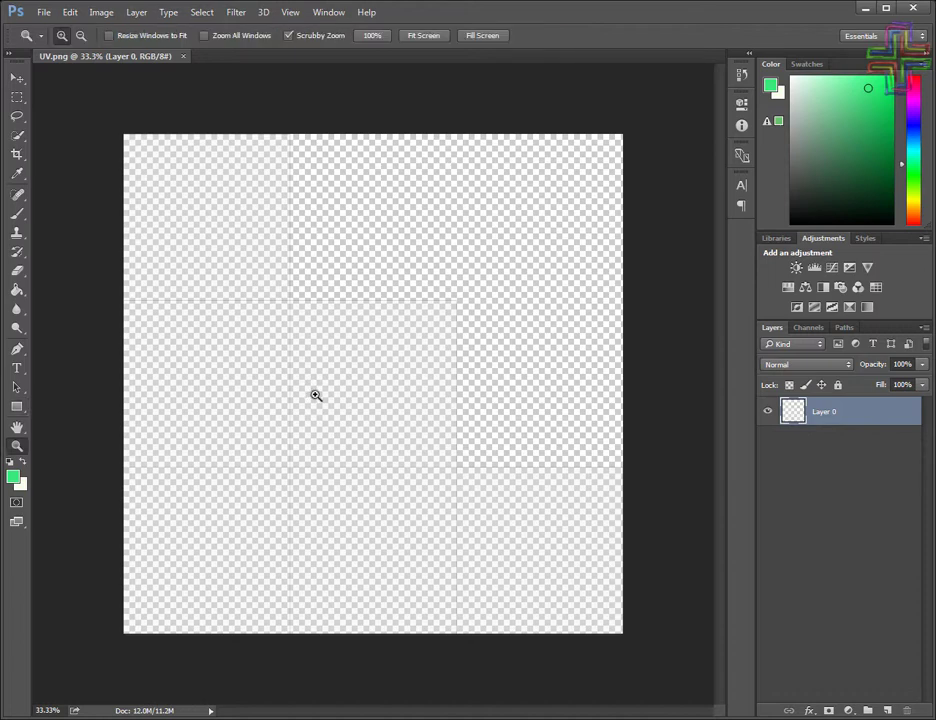
{"action": "left_click", "coordinate": [316, 392]}
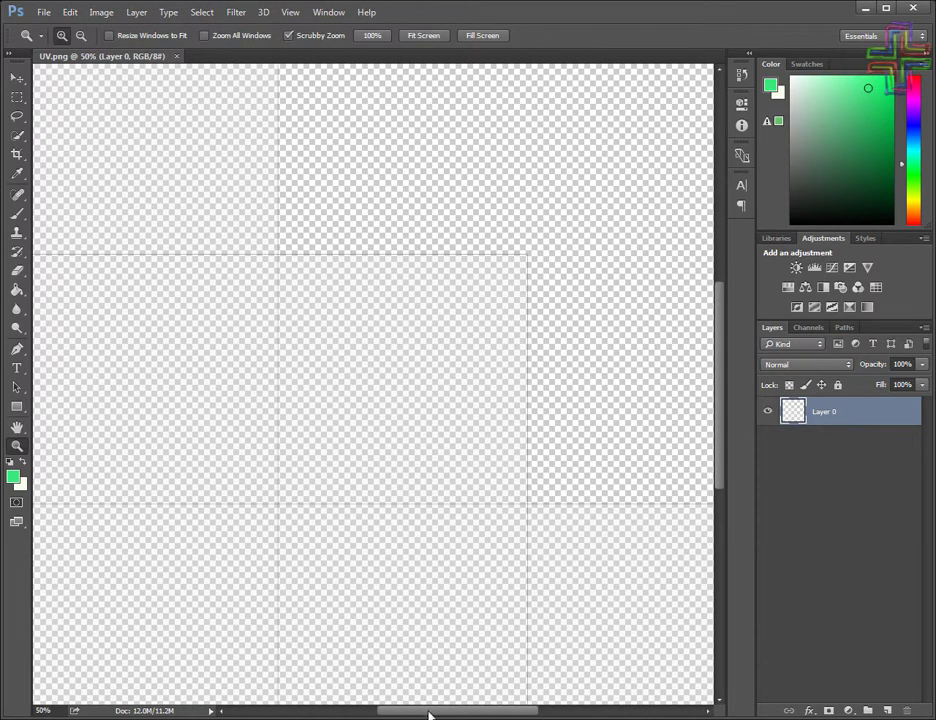
{"action": "left_click_drag", "start_coordinate": [428, 711], "coordinate": [398, 711]}
{"action": "scroll", "coordinate": [377, 563], "scroll_direction": "up", "scroll_amount": 2}
{"action": "scroll", "coordinate": [377, 563], "scroll_direction": "up", "scroll_amount": 3}
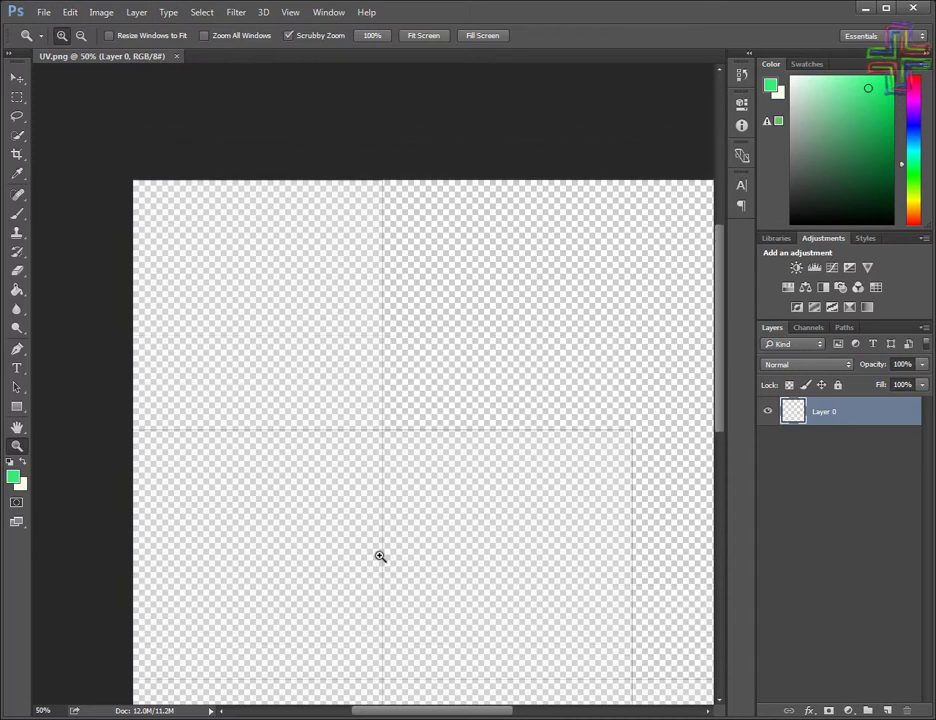
{"action": "left_click", "coordinate": [17, 77]}
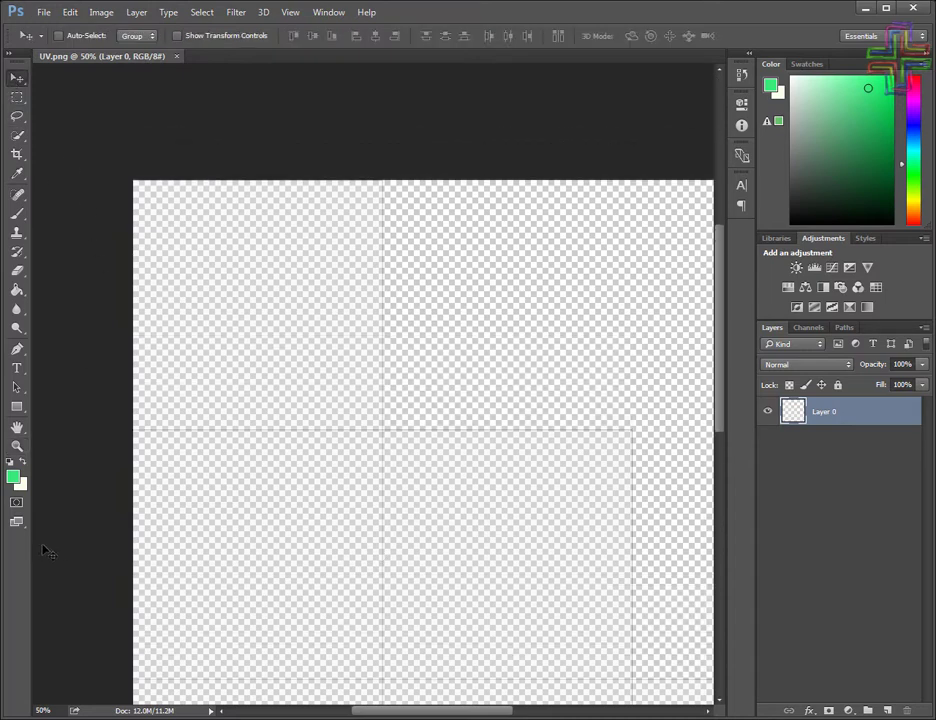
{"action": "left_click", "coordinate": [17, 407]}
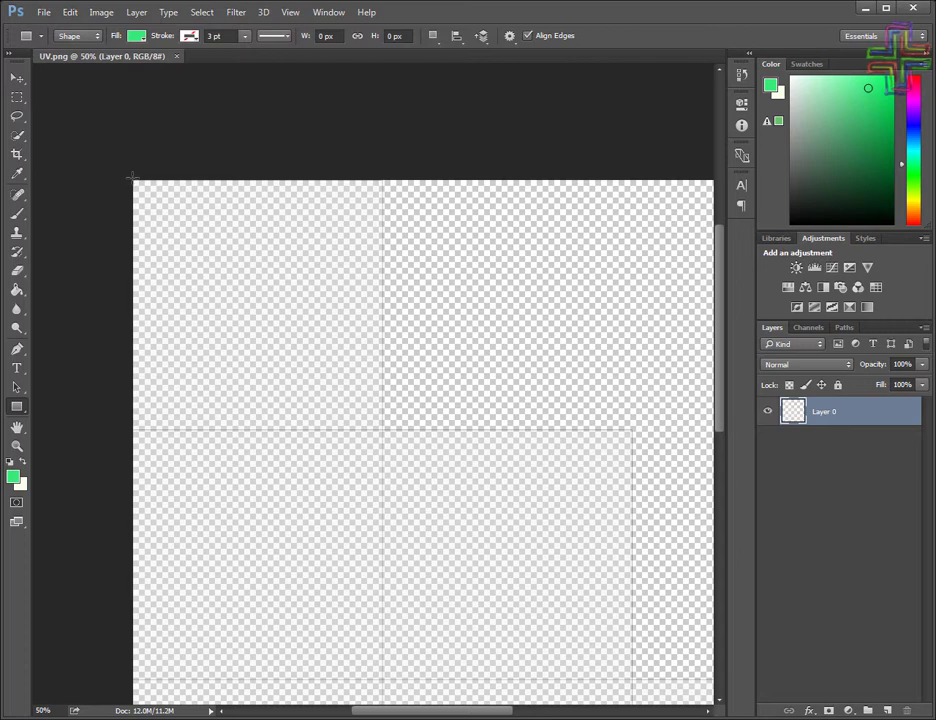
Draw the green square over the top-left face area
{"action": "left_click_drag", "start_coordinate": [131, 176], "coordinate": [381, 428]}
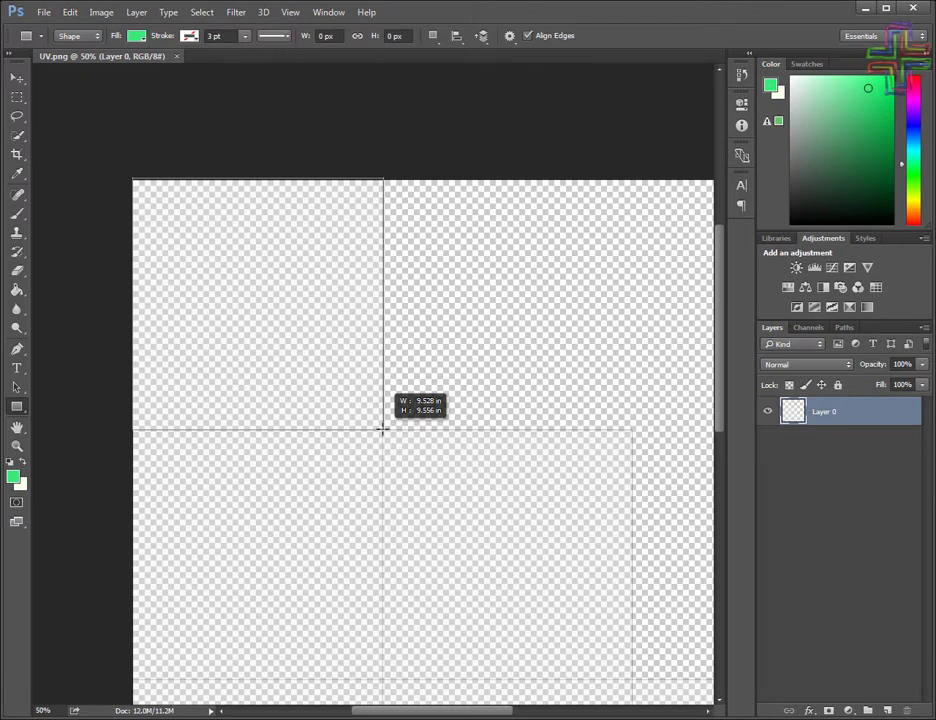
{"action": "left_click_drag", "start_coordinate": [382, 429], "coordinate": [381, 429]}
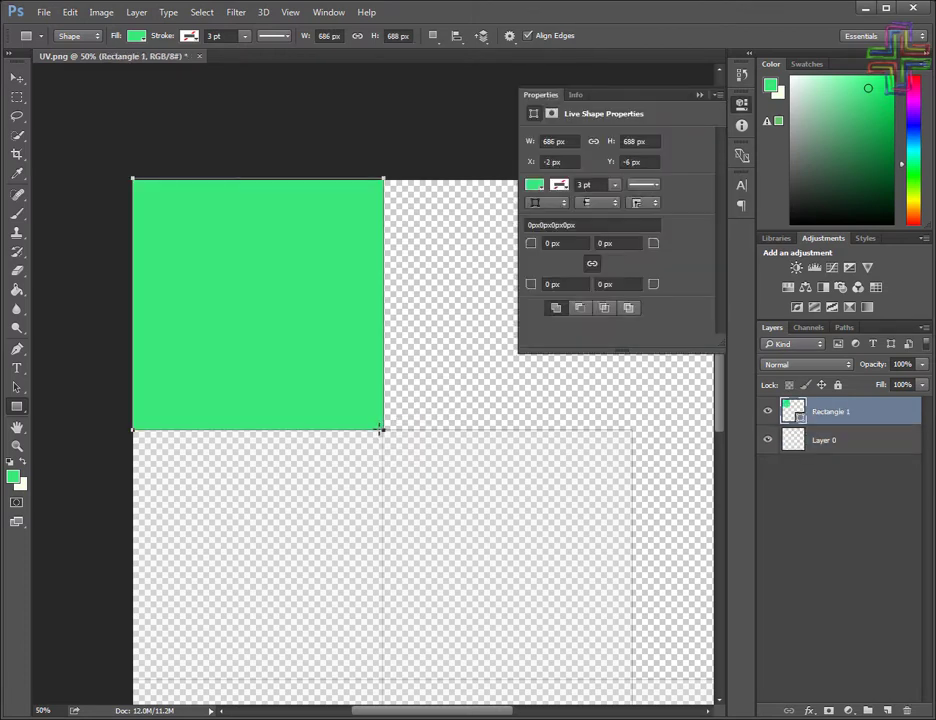
{"action": "key", "text": "Return"}
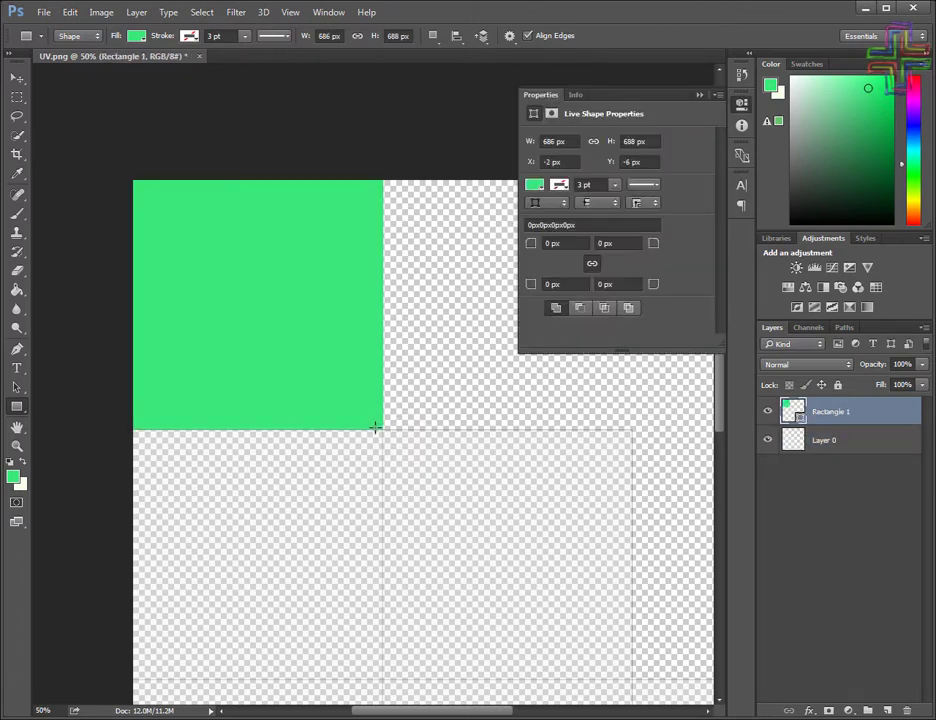
Draw a red square below the green one and nudge it upward
{"action": "scroll", "coordinate": [375, 428], "scroll_direction": "down", "scroll_amount": 1}
{"action": "scroll", "coordinate": [376, 424], "scroll_direction": "down", "scroll_amount": 1}
{"action": "scroll", "coordinate": [376, 424], "scroll_direction": "down", "scroll_amount": 2}
{"action": "scroll", "coordinate": [372, 426], "scroll_direction": "down", "scroll_amount": 1}
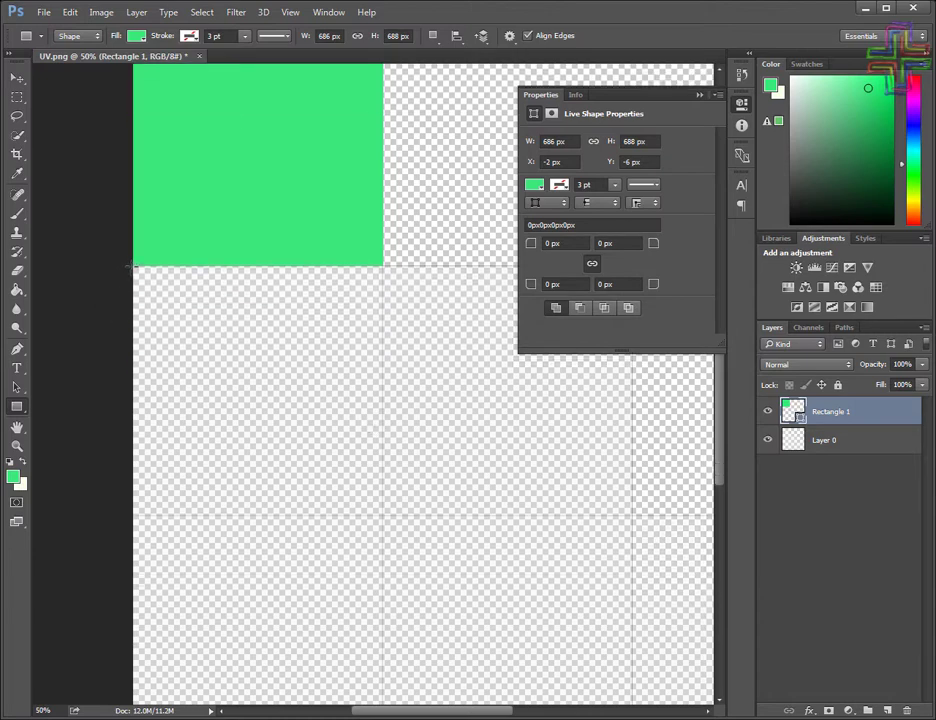
{"action": "left_click_drag", "start_coordinate": [133, 266], "coordinate": [381, 515]}
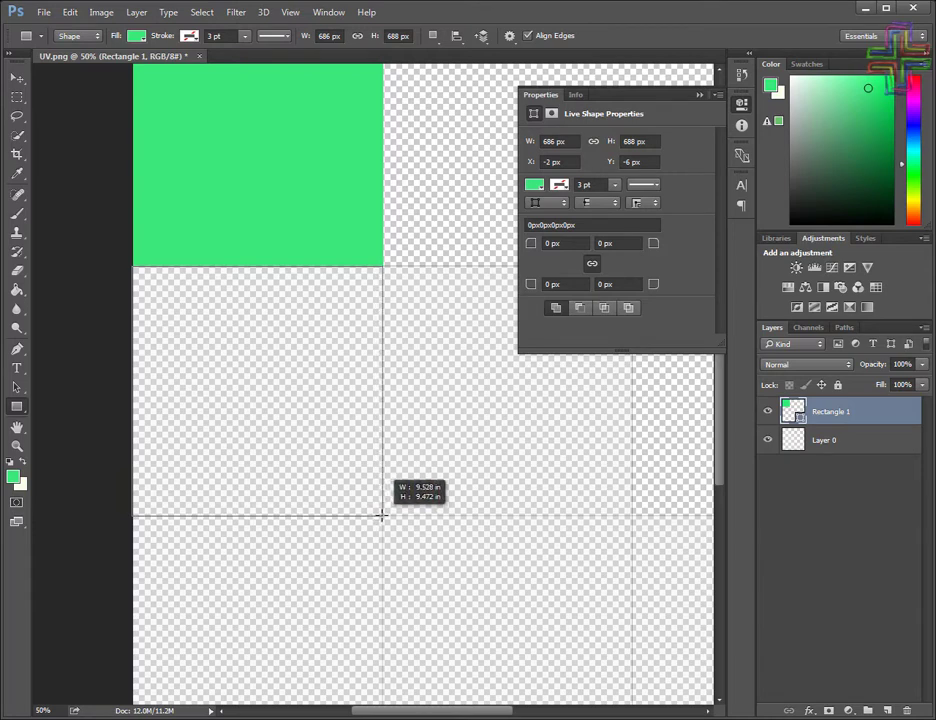
{"action": "left_click_drag", "start_coordinate": [380, 515], "coordinate": [381, 515]}
{"action": "left_click", "coordinate": [536, 186]}
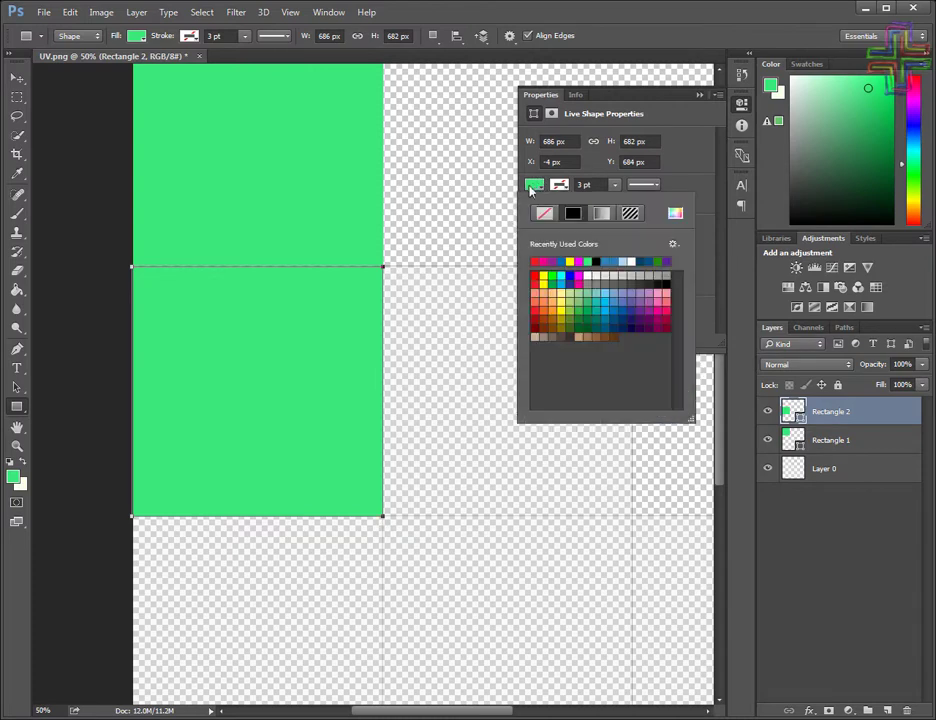
{"action": "left_click", "coordinate": [540, 259]}
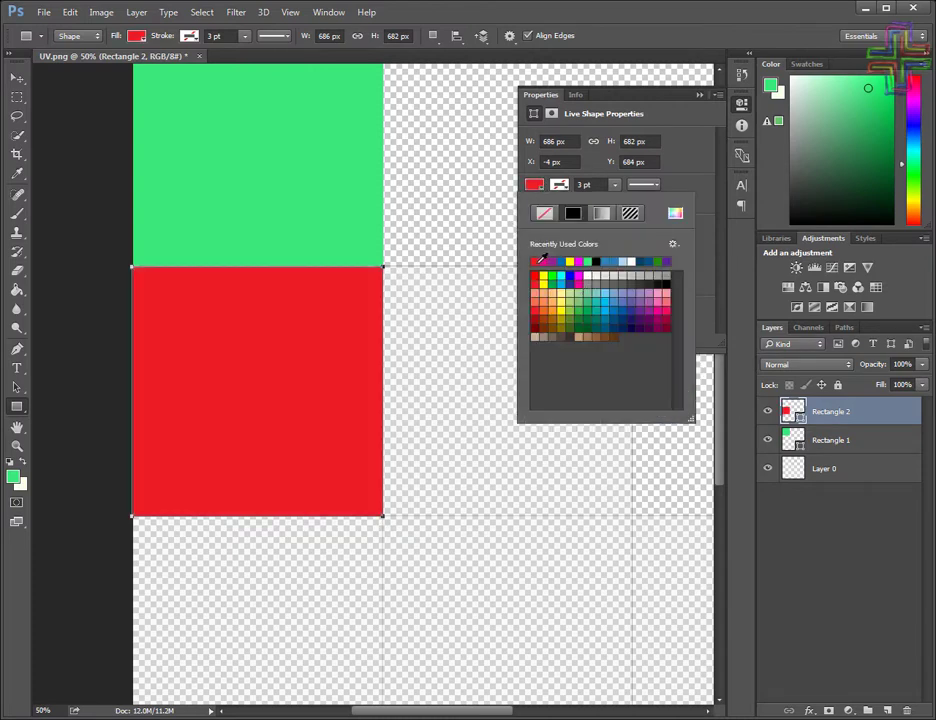
{"action": "left_click", "coordinate": [330, 296]}
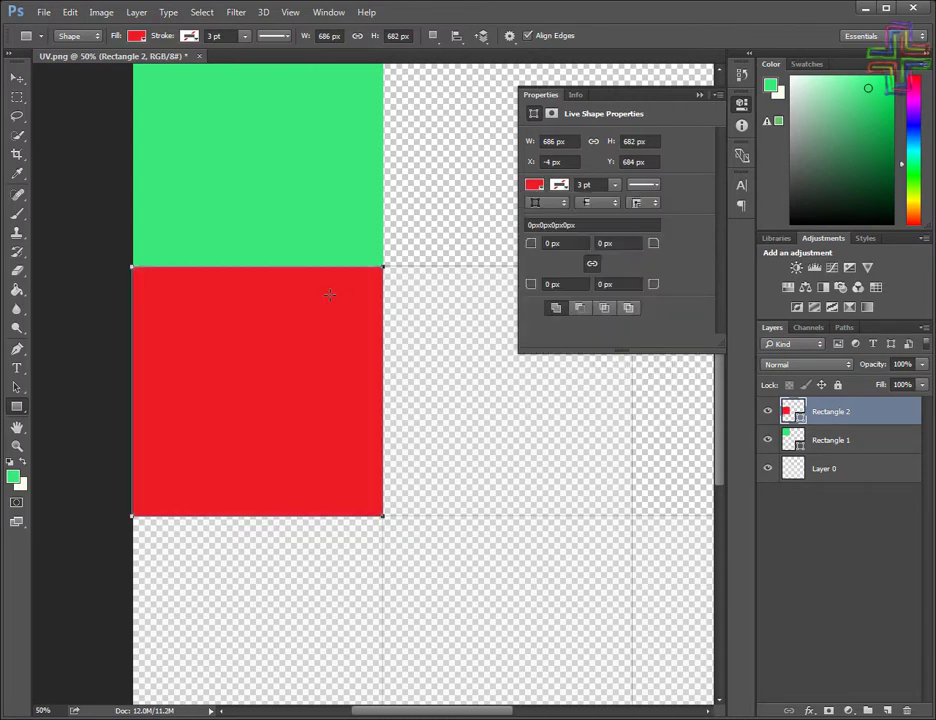
{"action": "key", "text": "shift+Up"}
{"action": "key", "text": "shift+Up"}
{"action": "key", "text": "shift+Up"}
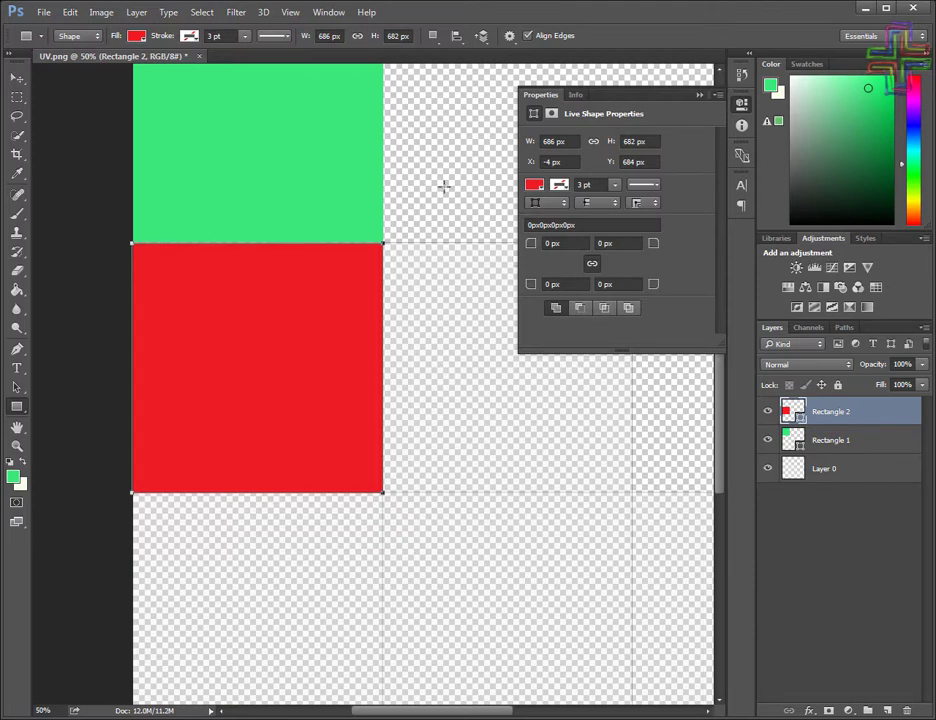
Draw a square below the red one and fill it yellow
{"action": "scroll", "coordinate": [324, 507], "scroll_direction": "down", "scroll_amount": 2}
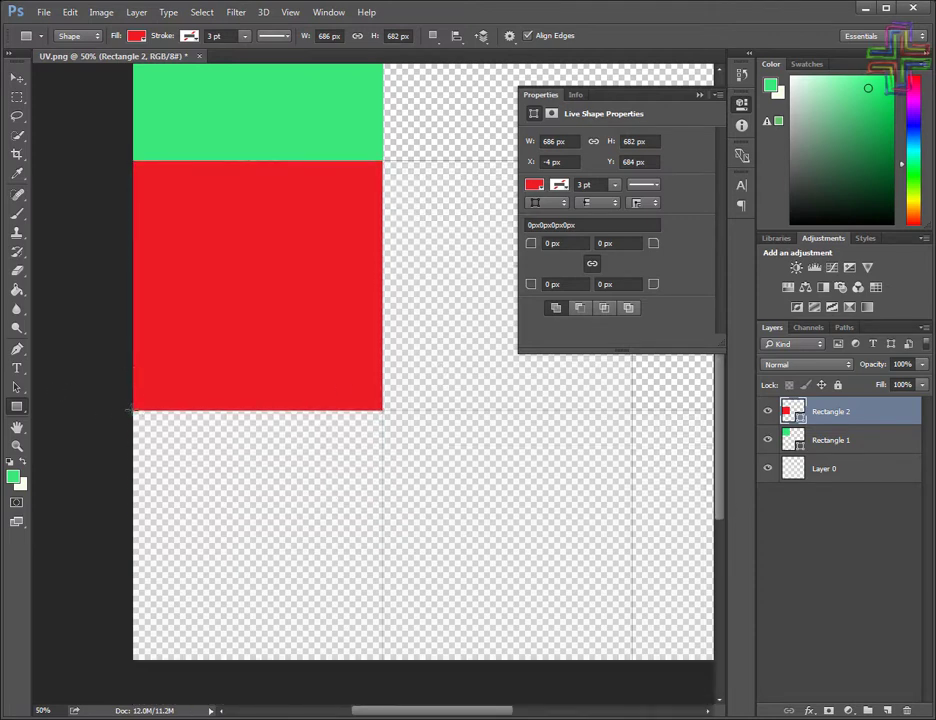
{"action": "left_click_drag", "start_coordinate": [131, 409], "coordinate": [377, 655]}
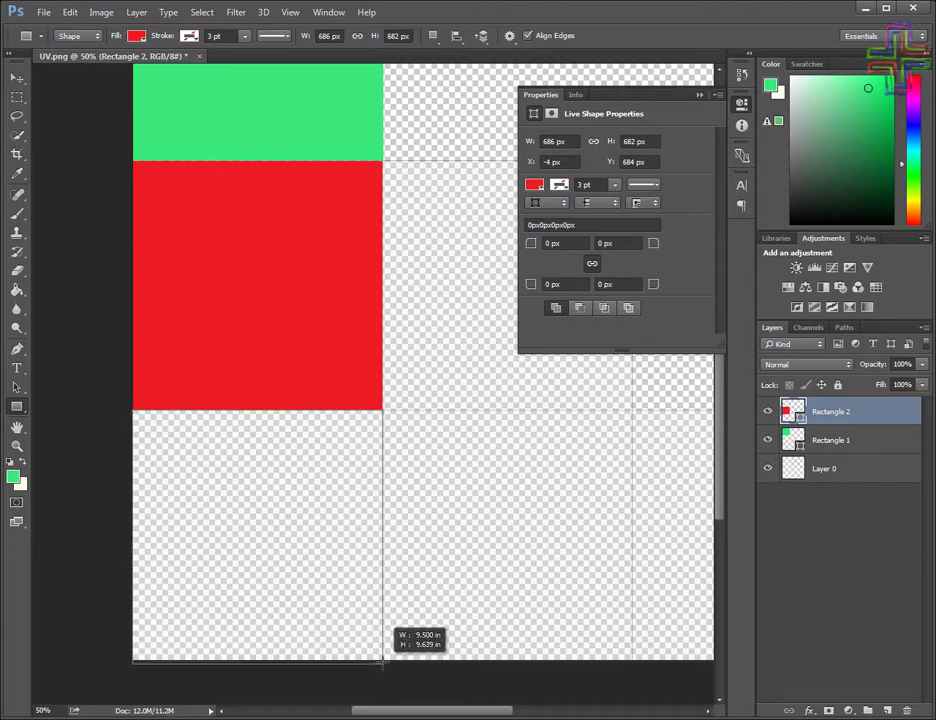
{"action": "left_click_drag", "start_coordinate": [377, 655], "coordinate": [380, 660]}
{"action": "left_click", "coordinate": [532, 185]}
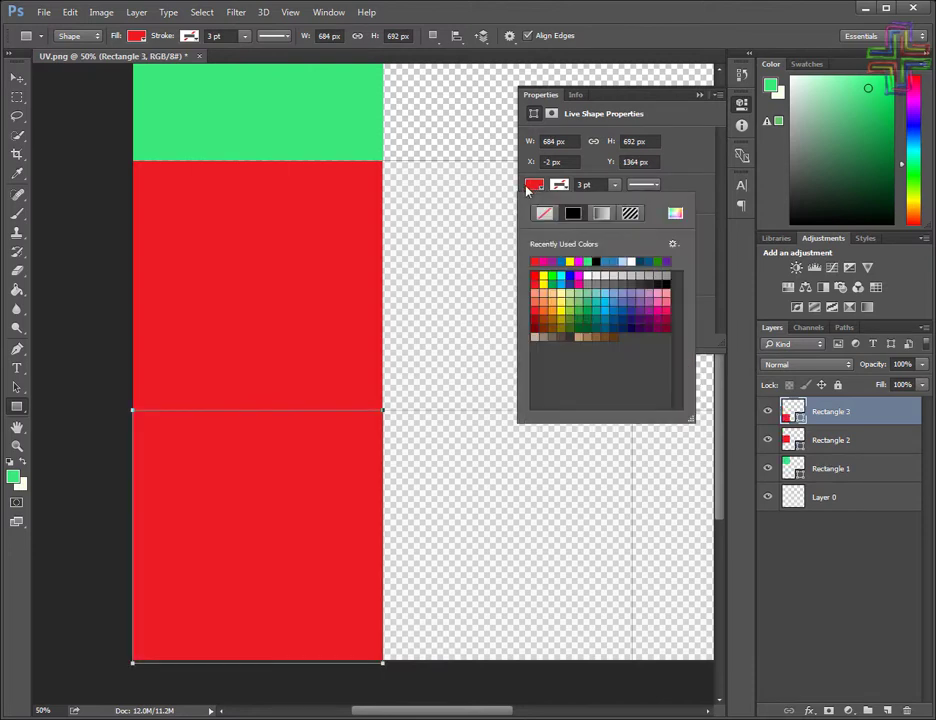
{"action": "left_click", "coordinate": [547, 270]}
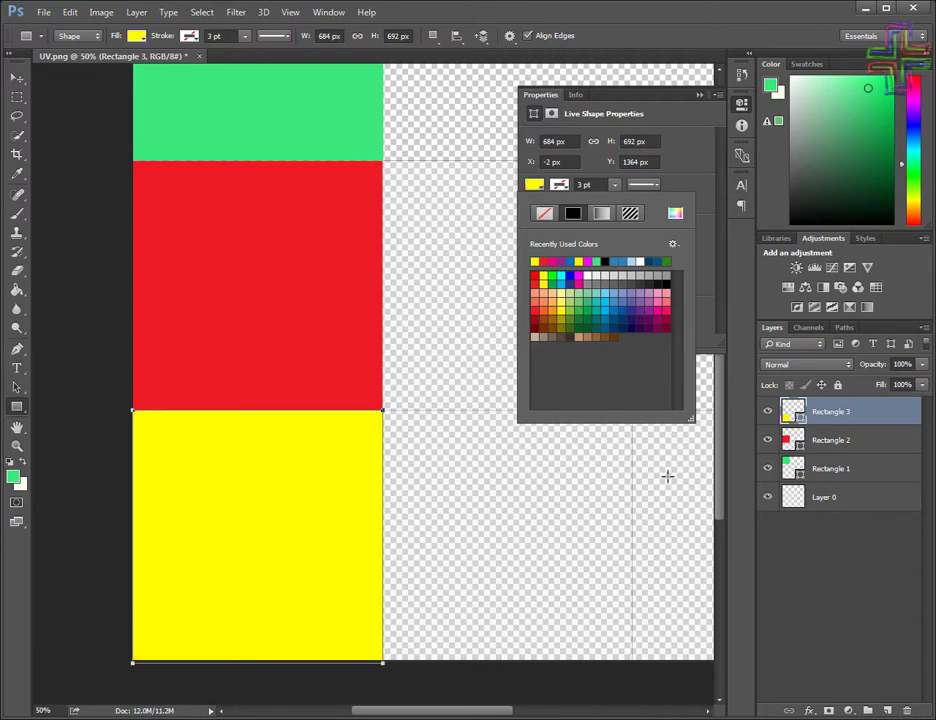
{"action": "left_click", "coordinate": [174, 492]}
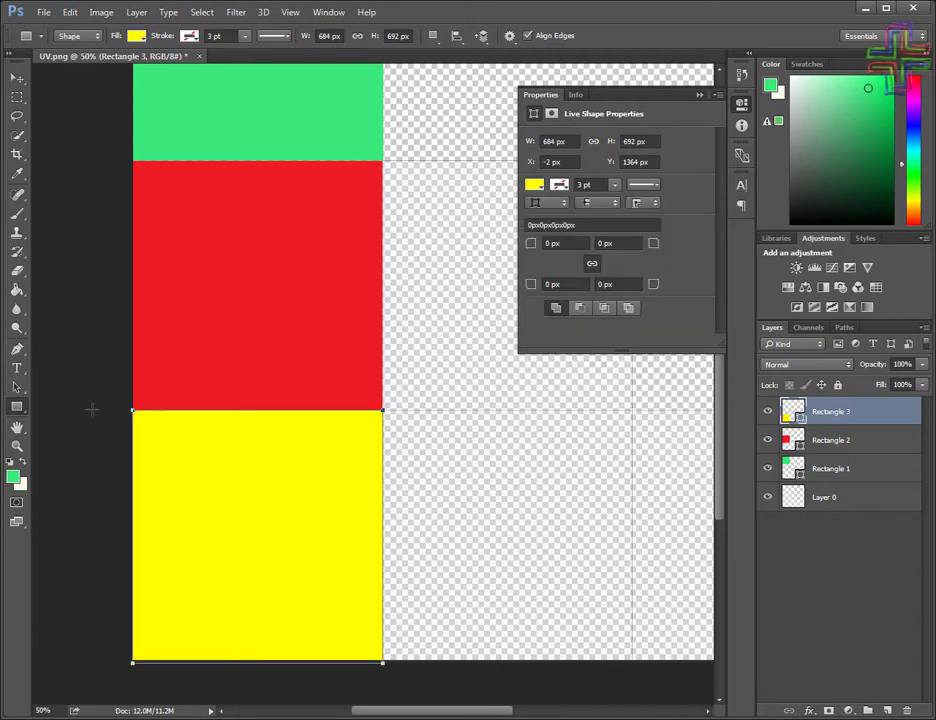
{"action": "key", "text": "Return"}
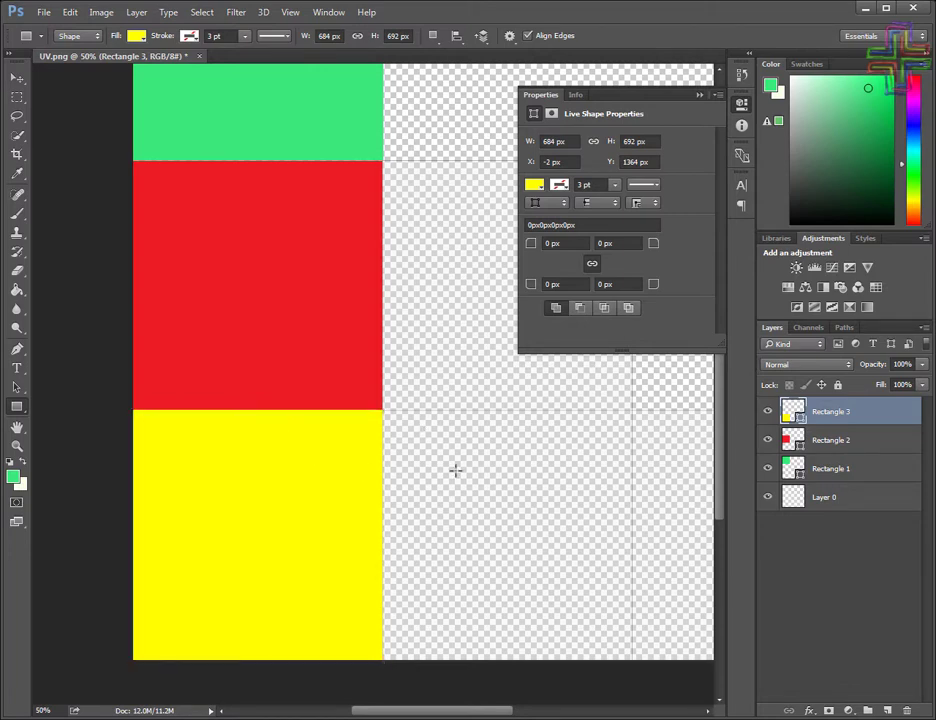
Draw a 686 px square right of the yellow one and fill it magenta
{"action": "left_click_drag", "start_coordinate": [428, 716], "coordinate": [470, 716]}
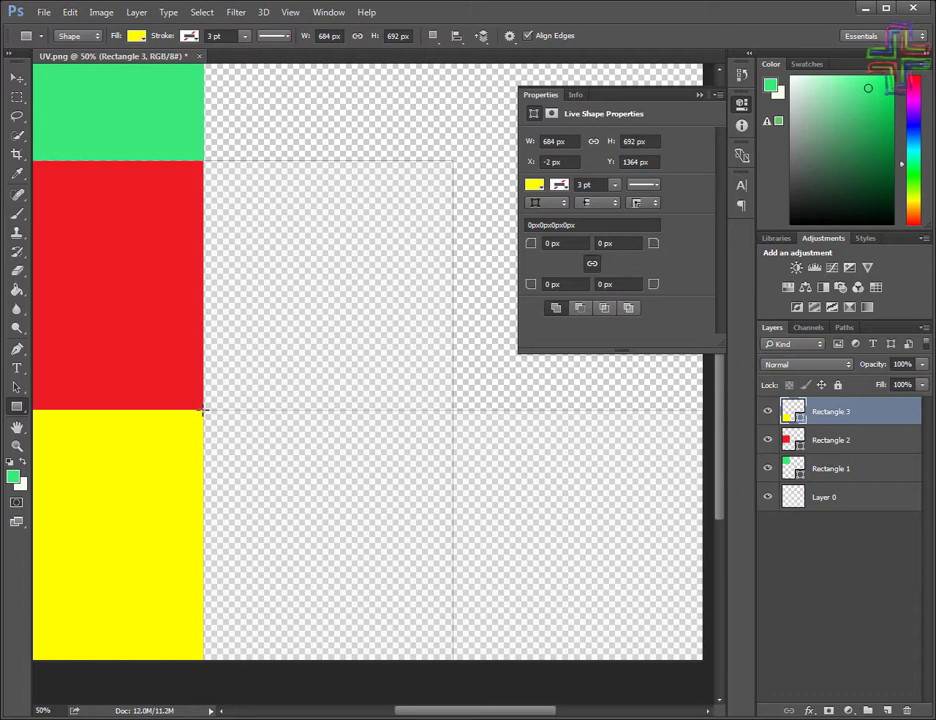
{"action": "left_click_drag", "start_coordinate": [202, 410], "coordinate": [453, 657]}
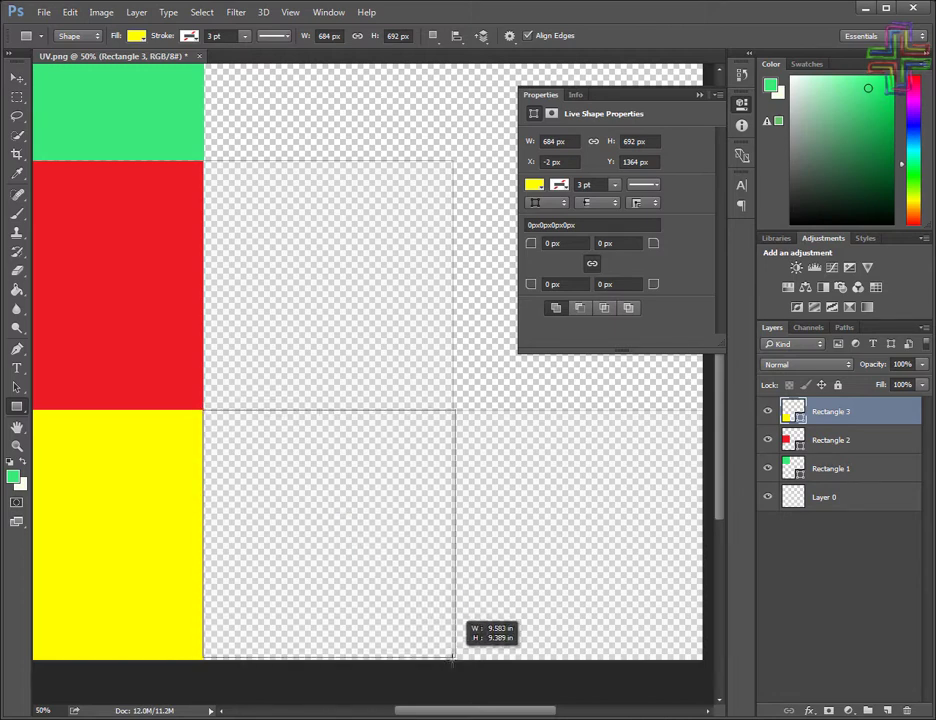
{"action": "left_click_drag", "start_coordinate": [453, 657], "coordinate": [453, 660], "text": "shift"}
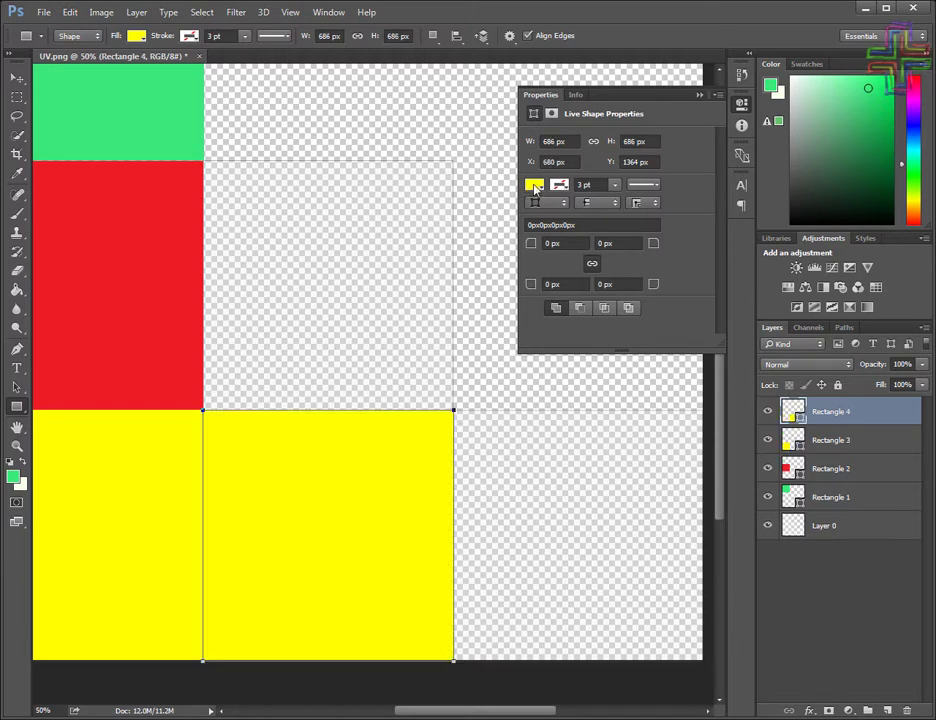
{"action": "left_click", "coordinate": [534, 184]}
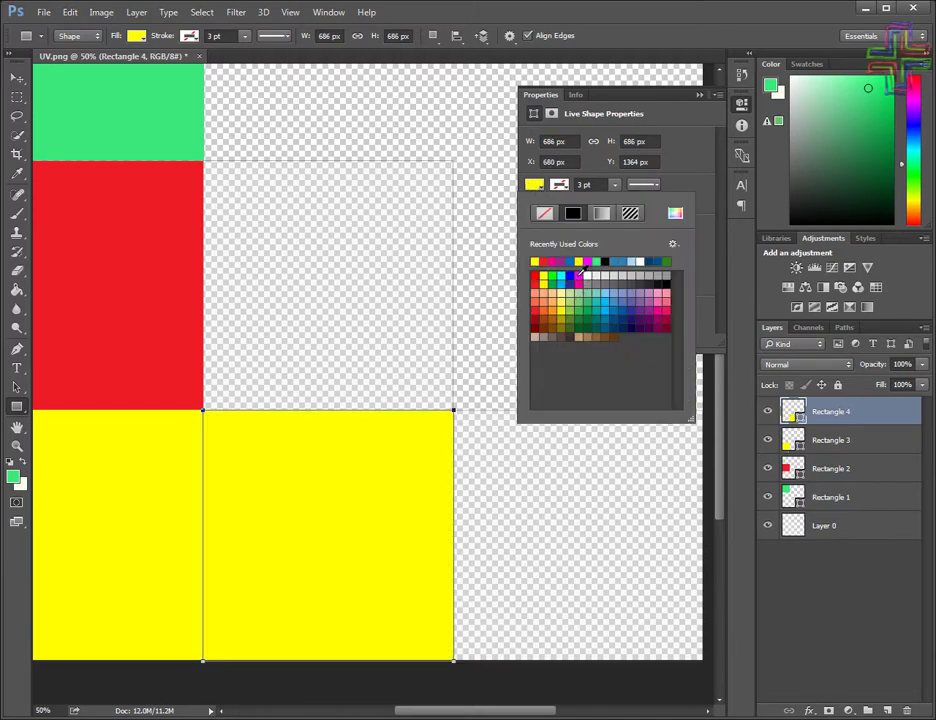
{"action": "left_click", "coordinate": [578, 278]}
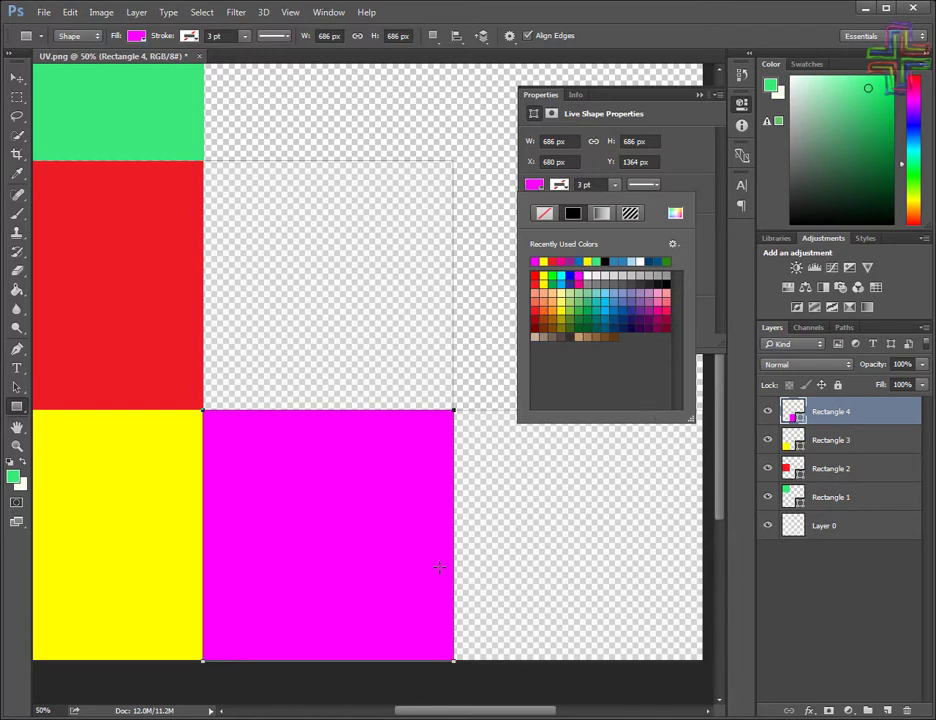
{"action": "left_click", "coordinate": [278, 526]}
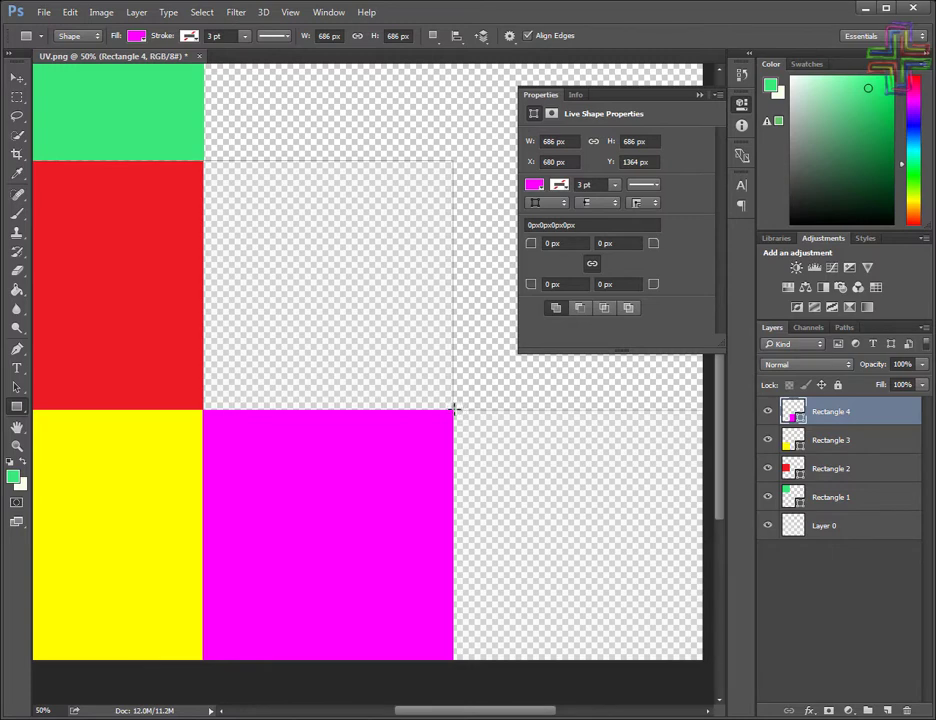
Draw a square right of the magenta one and fill it crimson
{"action": "mouse_move", "coordinate": [452, 408]}
{"action": "left_mouse_down"}
{"action": "mouse_move", "coordinate": [700, 668]}
{"action": "mouse_move", "coordinate": [702, 658]}
{"action": "left_mouse_up"}
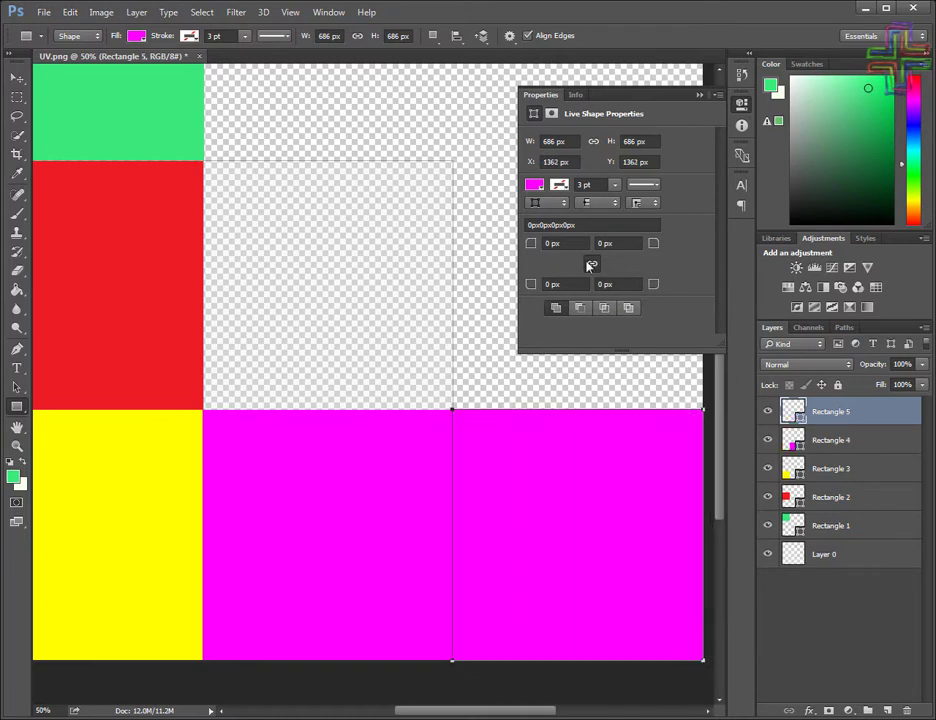
{"action": "left_click", "coordinate": [531, 187]}
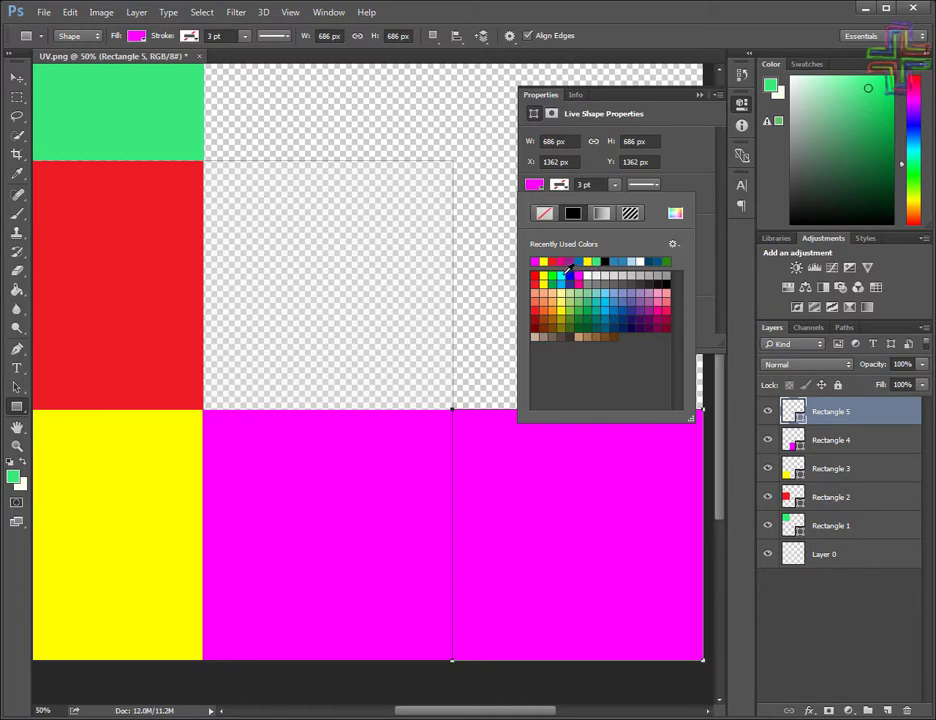
{"action": "left_click", "coordinate": [666, 311]}
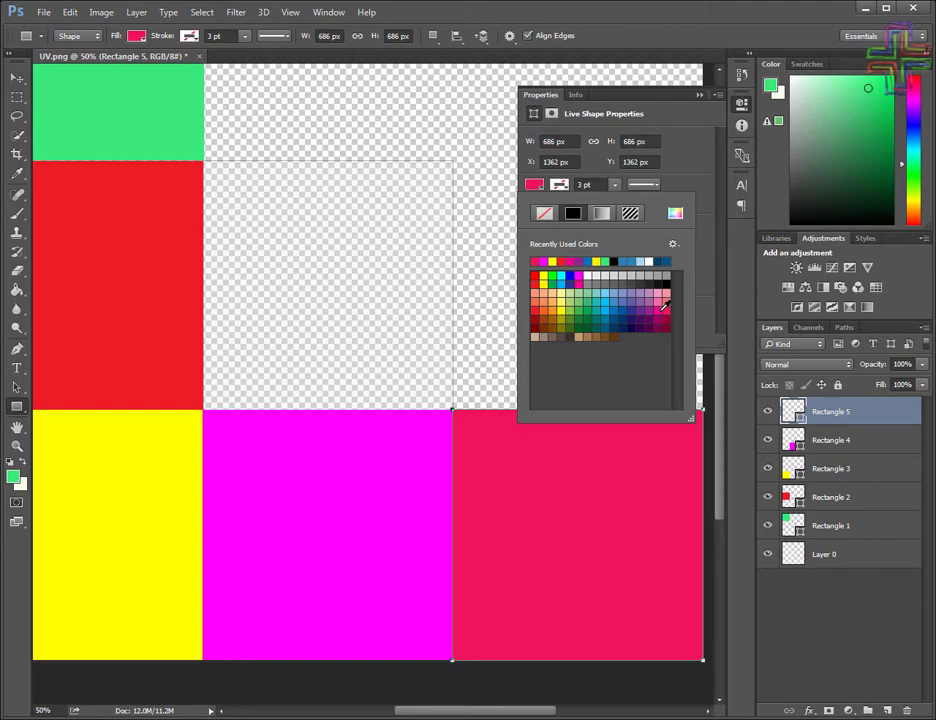
{"action": "left_click", "coordinate": [391, 300]}
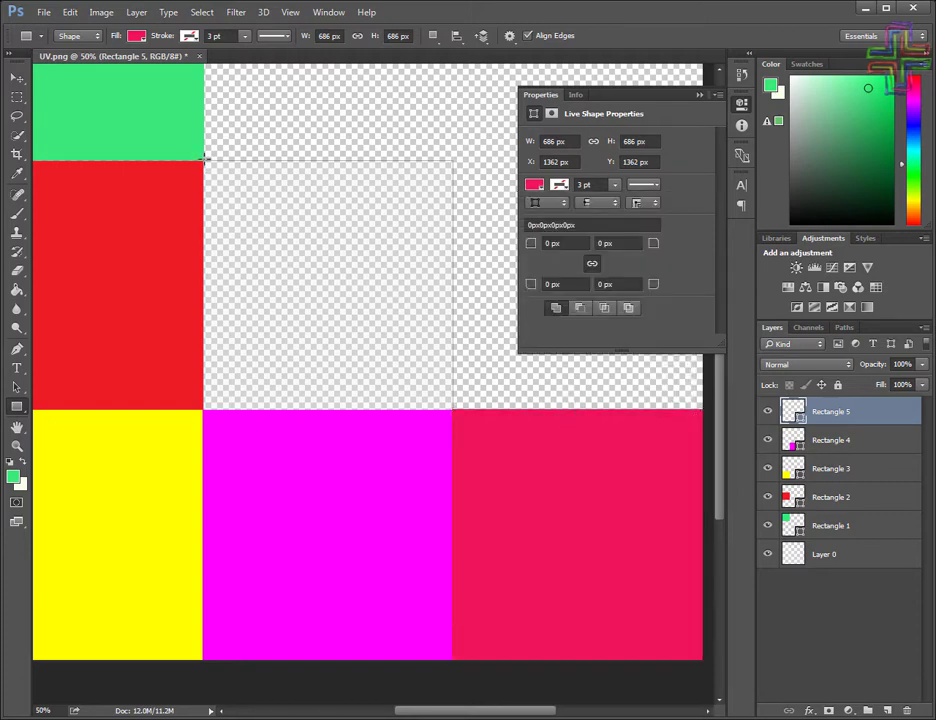
Draw a square above the magenta one, beside the red, and fill it blue
{"action": "left_click_drag", "start_coordinate": [203, 159], "coordinate": [454, 409]}
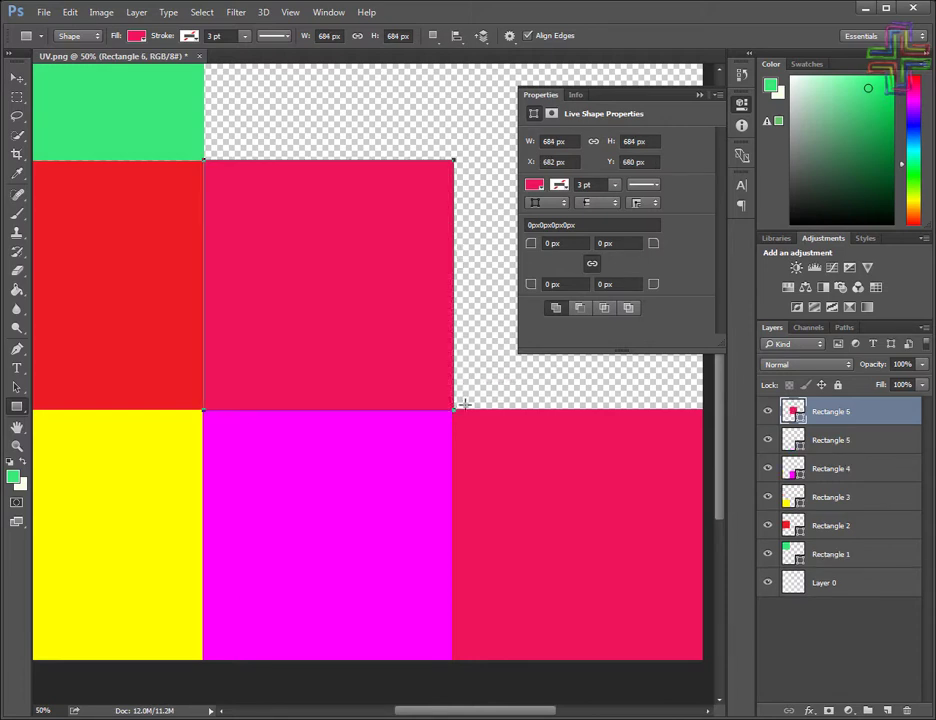
{"action": "left_click", "coordinate": [535, 186]}
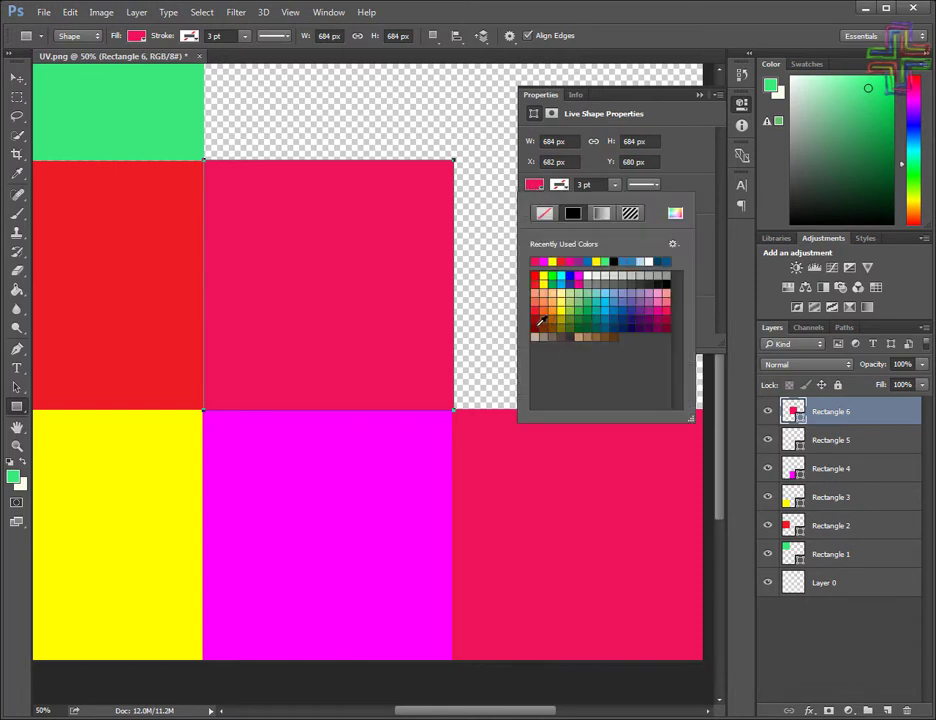
{"action": "left_click", "coordinate": [591, 259]}
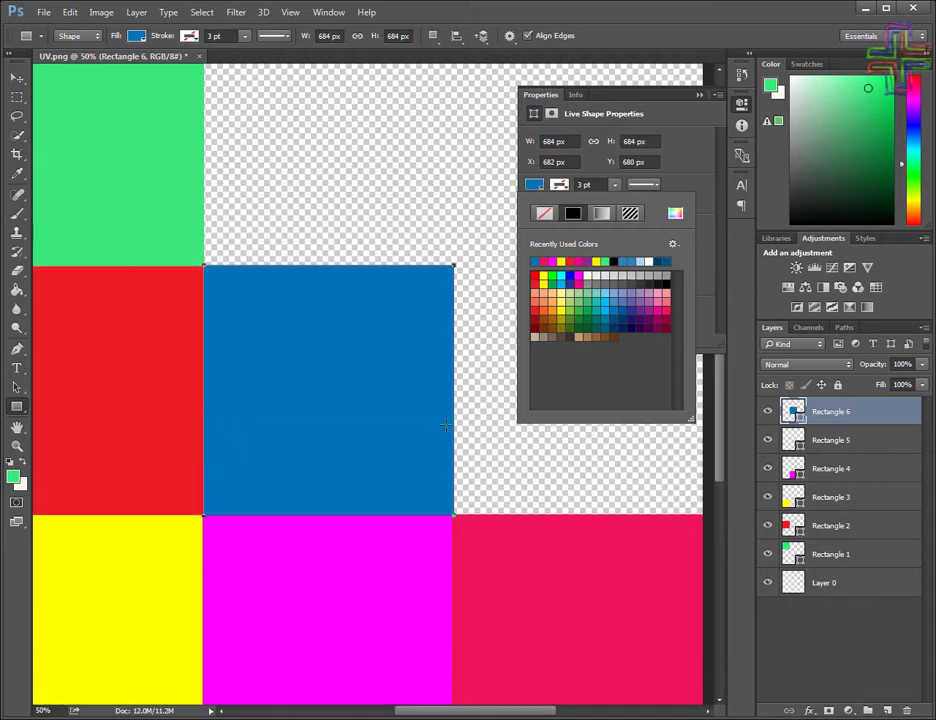
{"action": "scroll", "coordinate": [445, 425], "scroll_direction": "down", "scroll_amount": 1}
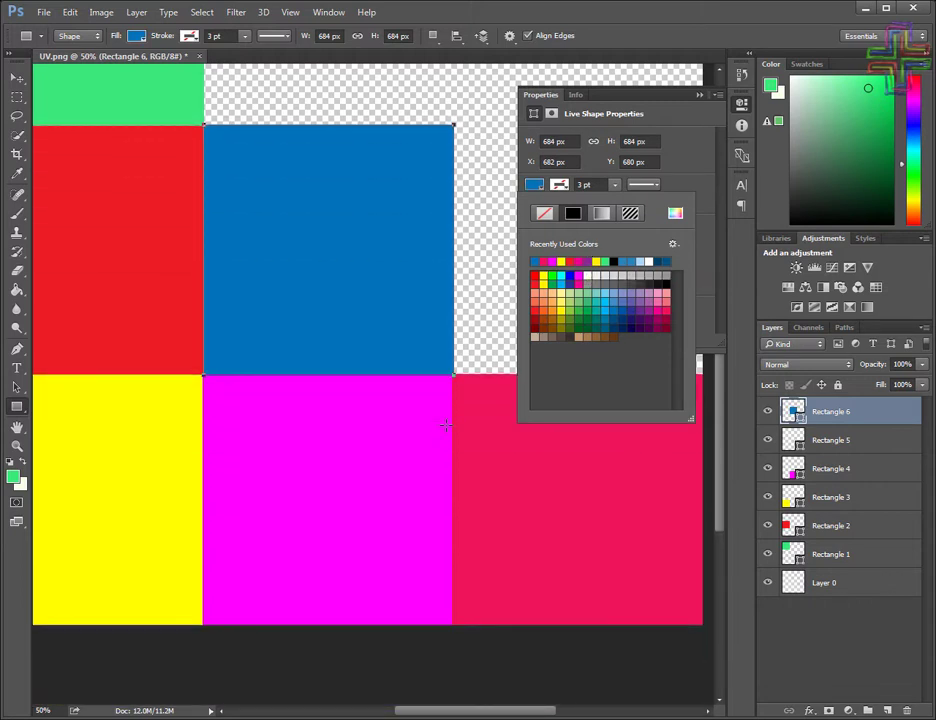
Zoom out to the whole layout and start a 100 pt text layer in the green square
{"action": "key", "text": "z"}
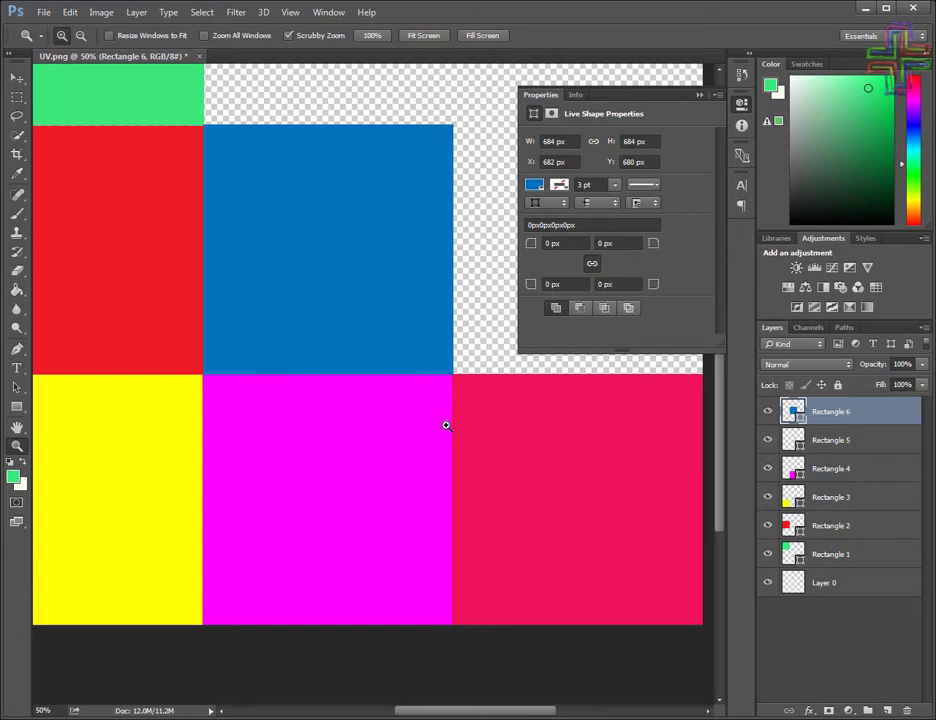
{"action": "left_click_drag", "start_coordinate": [446, 426], "coordinate": [424, 443], "text": "alt"}
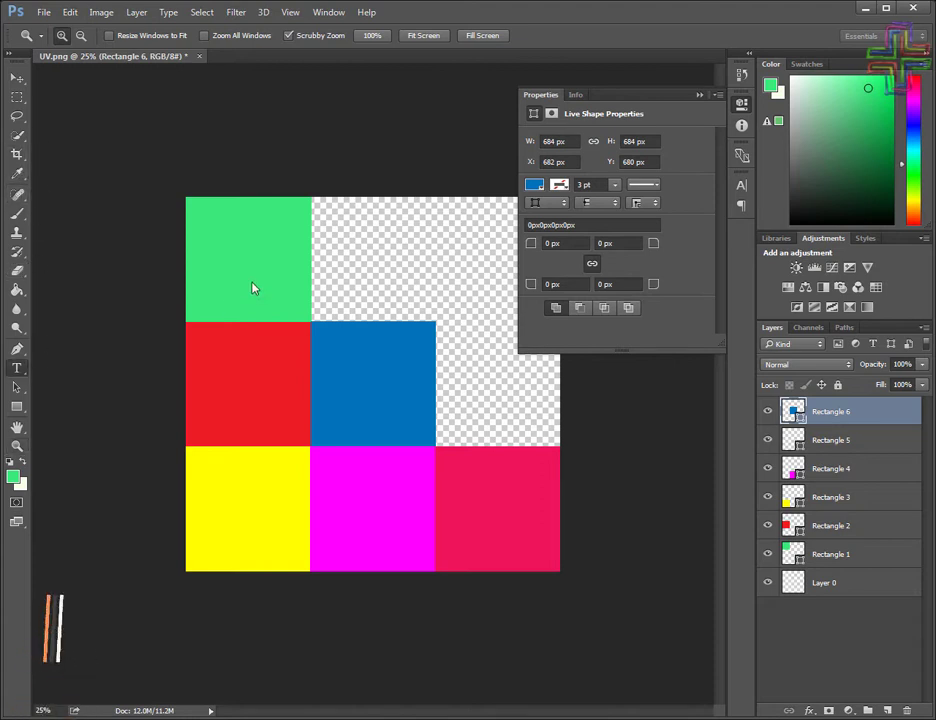
{"action": "key", "text": "t"}
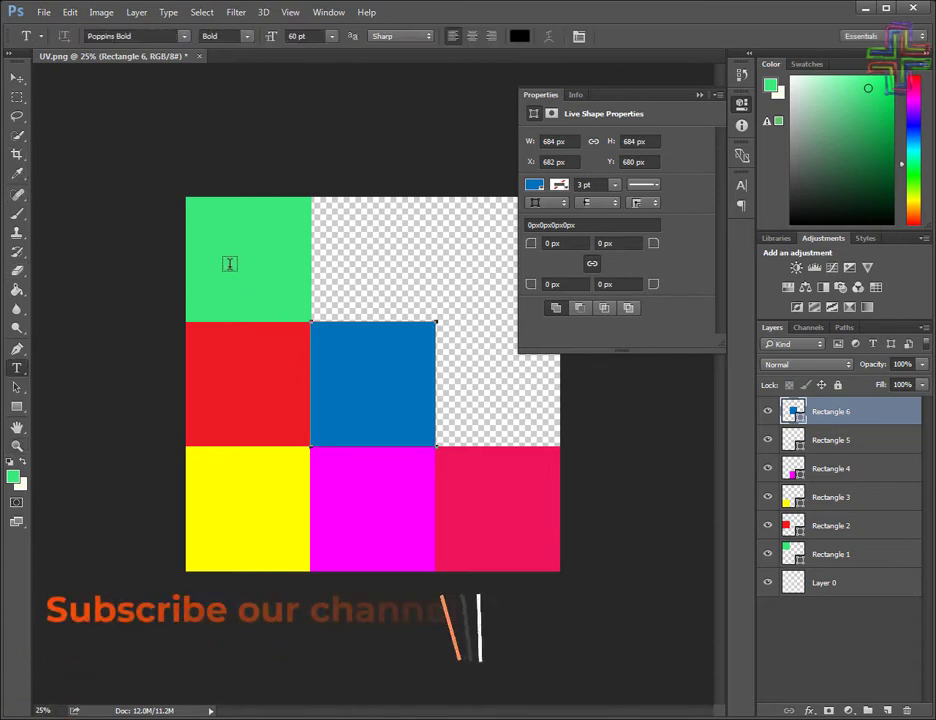
{"action": "left_click", "coordinate": [229, 263]}
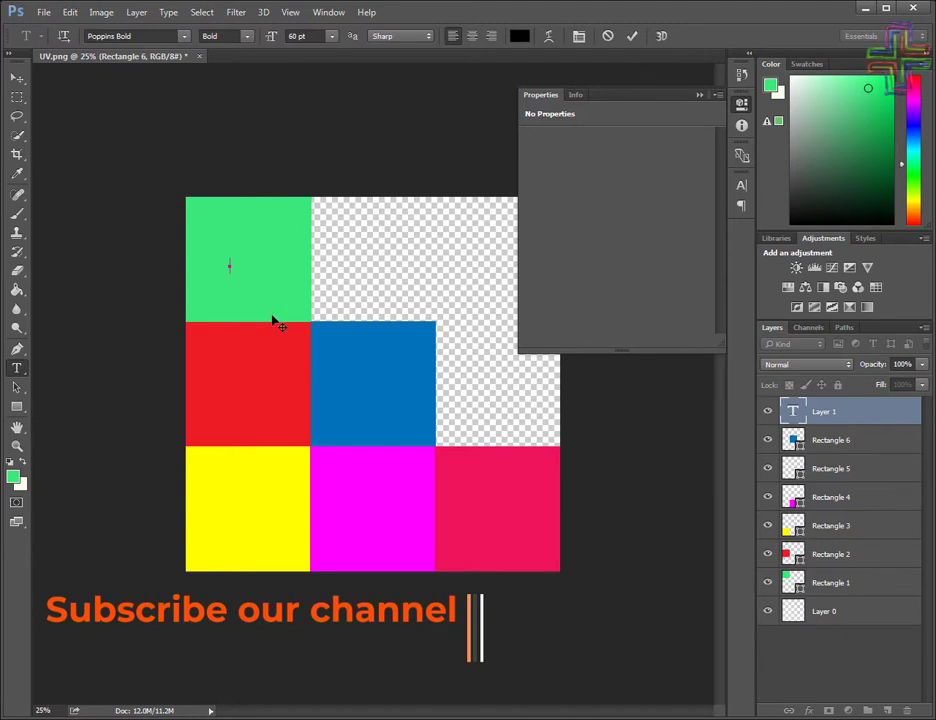
{"action": "left_click", "coordinate": [331, 36]}
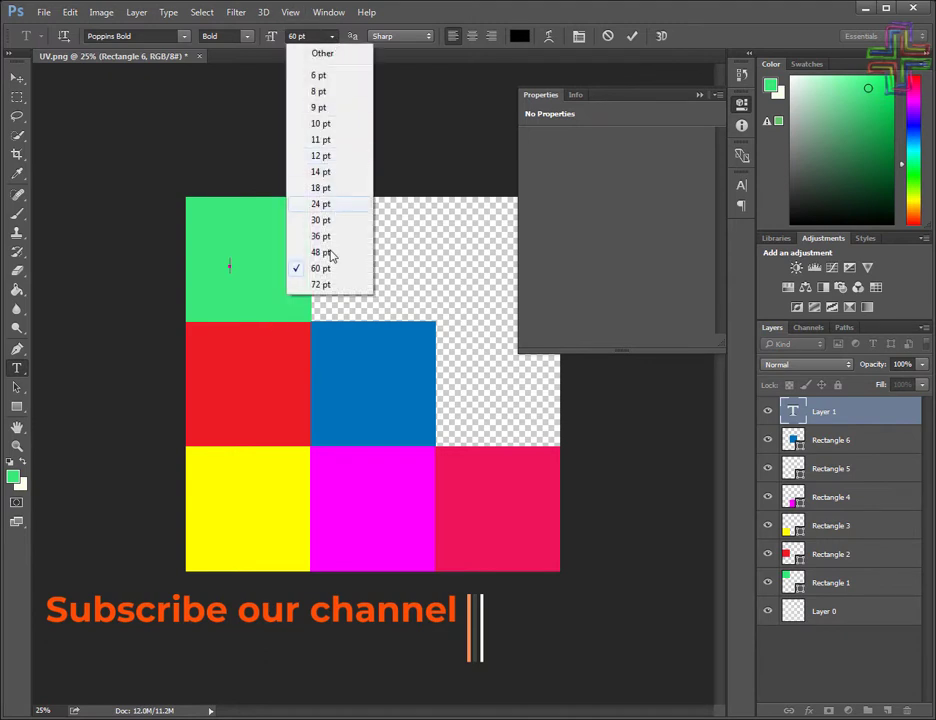
{"action": "left_click", "coordinate": [322, 285]}
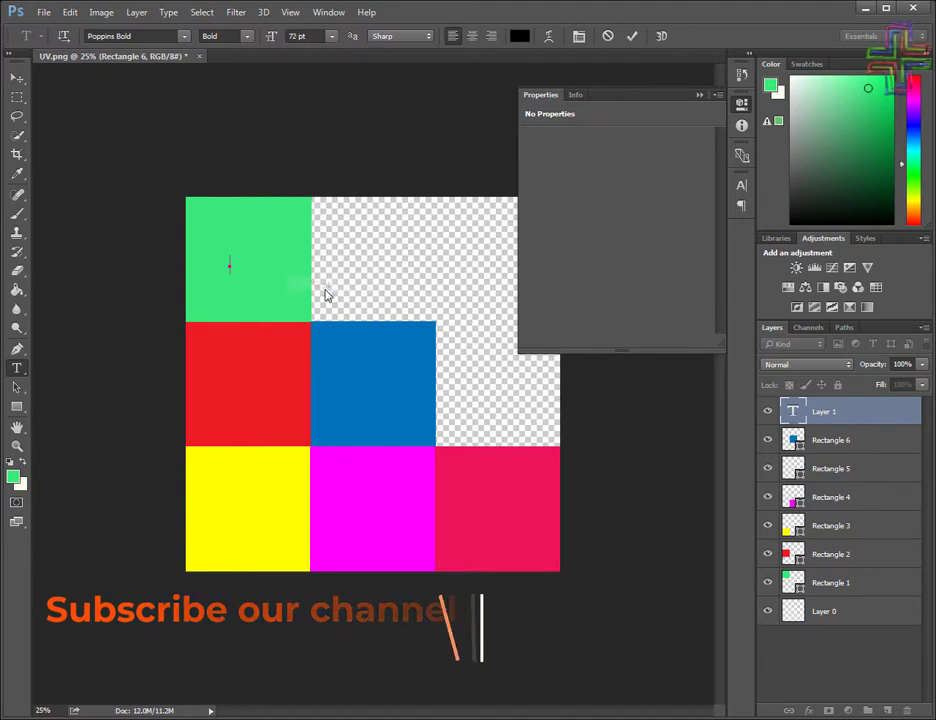
{"action": "left_click", "coordinate": [300, 36]}
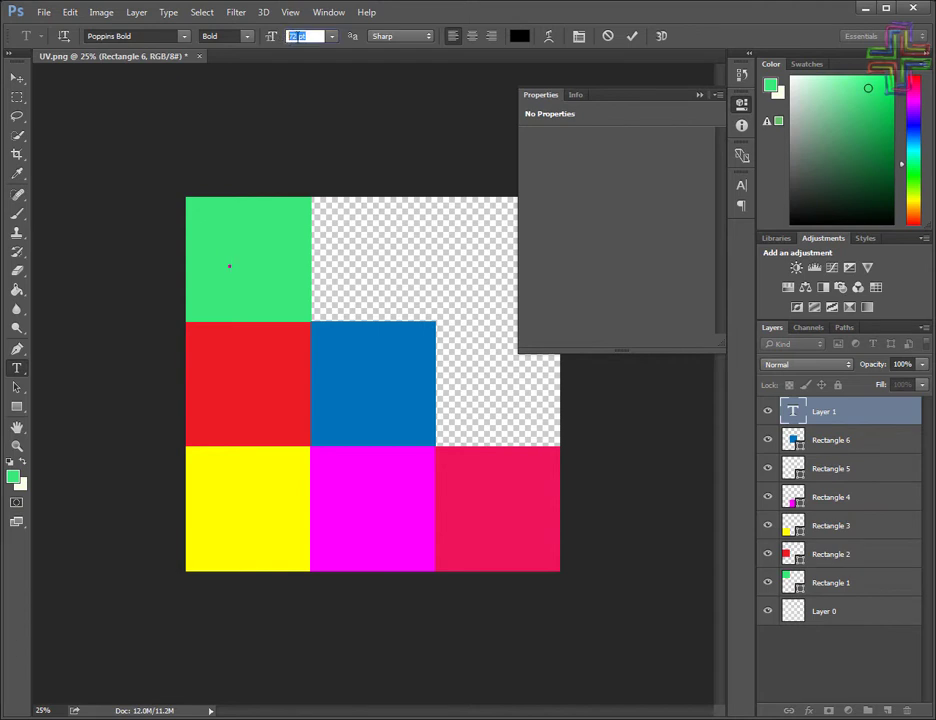
{"action": "type", "text": "1"}
{"action": "key", "text": "Return"}
Type '1', resize it to 200 pt, and centre it in the green square
{"action": "type", "text": "1"}
{"action": "left_click_drag", "start_coordinate": [237, 259], "coordinate": [229, 262]}
{"action": "left_click", "coordinate": [281, 38]}
{"action": "type", "text": "200"}
{"action": "key", "text": "Return"}
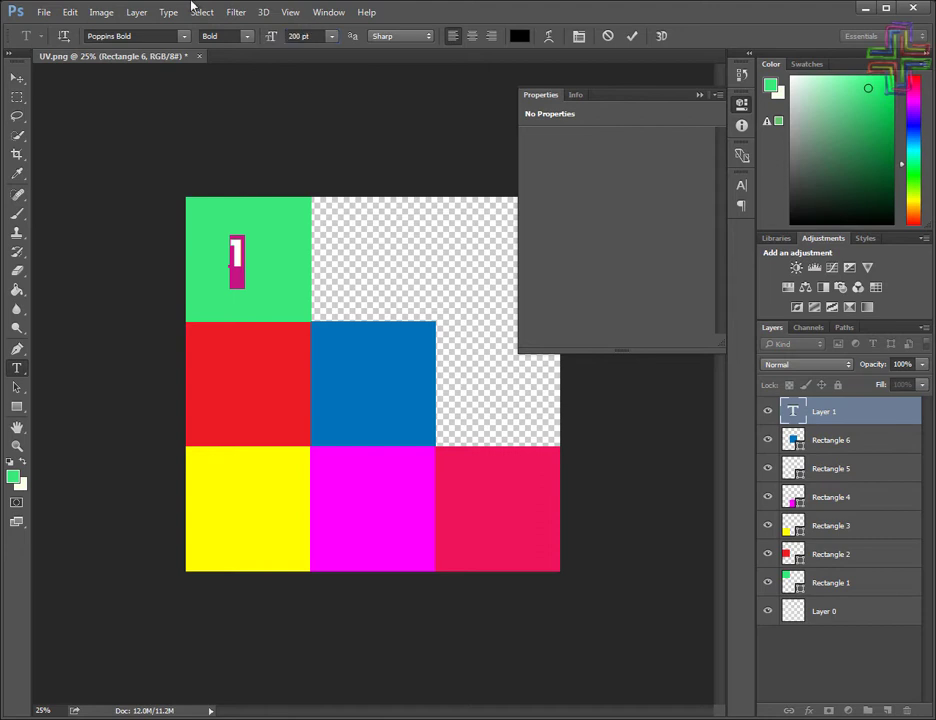
{"action": "left_click", "coordinate": [17, 78]}
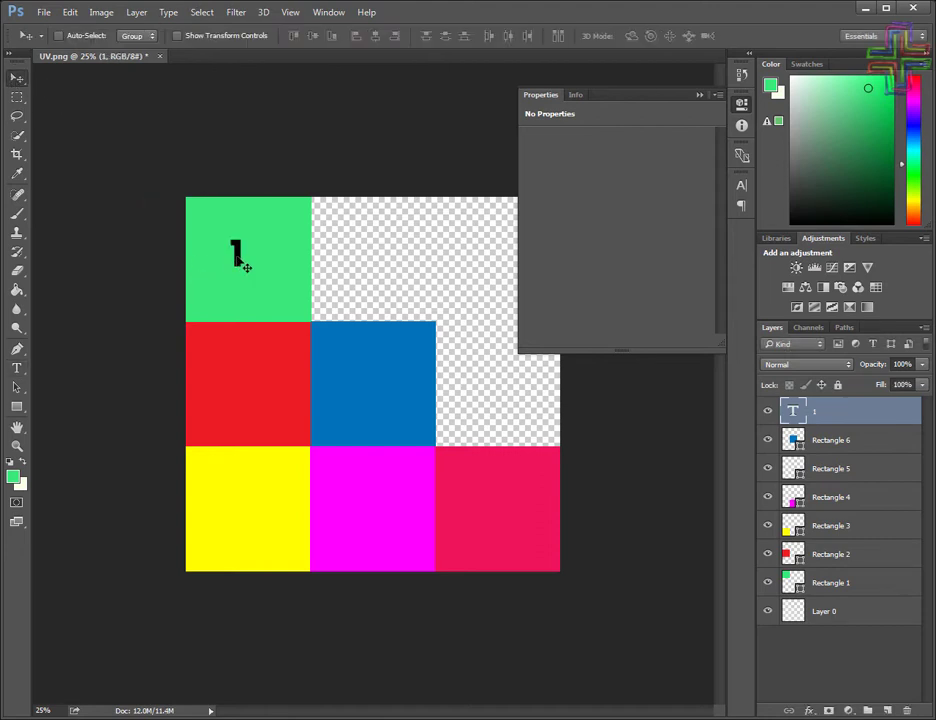
{"action": "left_click_drag", "start_coordinate": [244, 266], "coordinate": [249, 269]}
Change the '1' text colour to white (ffffff) and commit the edit
{"action": "double_click", "coordinate": [793, 410]}
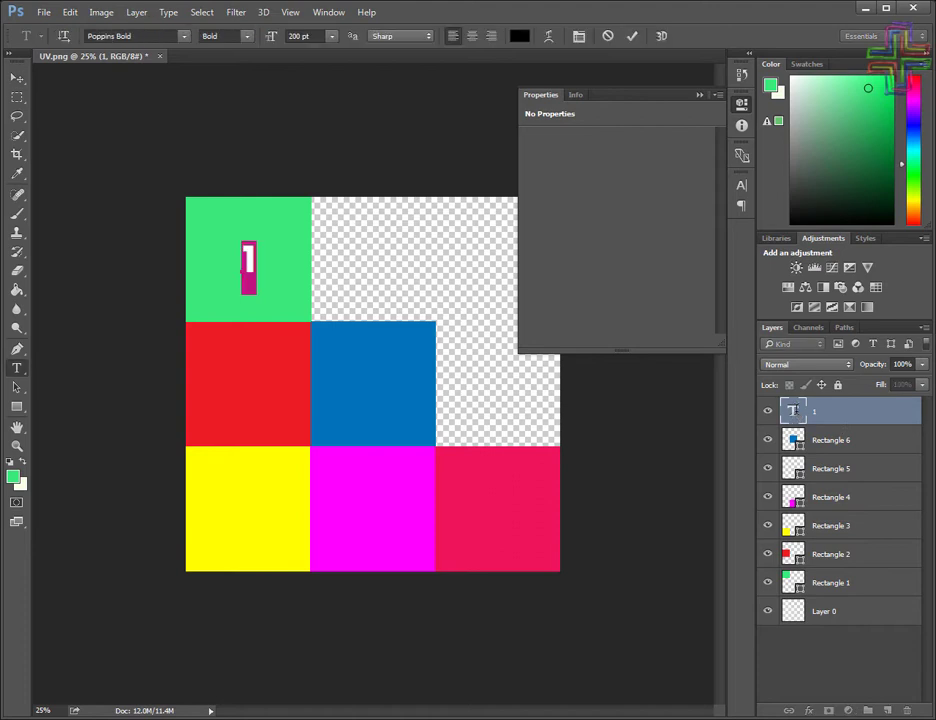
{"action": "left_click", "coordinate": [519, 36]}
{"action": "left_click_drag", "start_coordinate": [326, 175], "coordinate": [309, 121]}
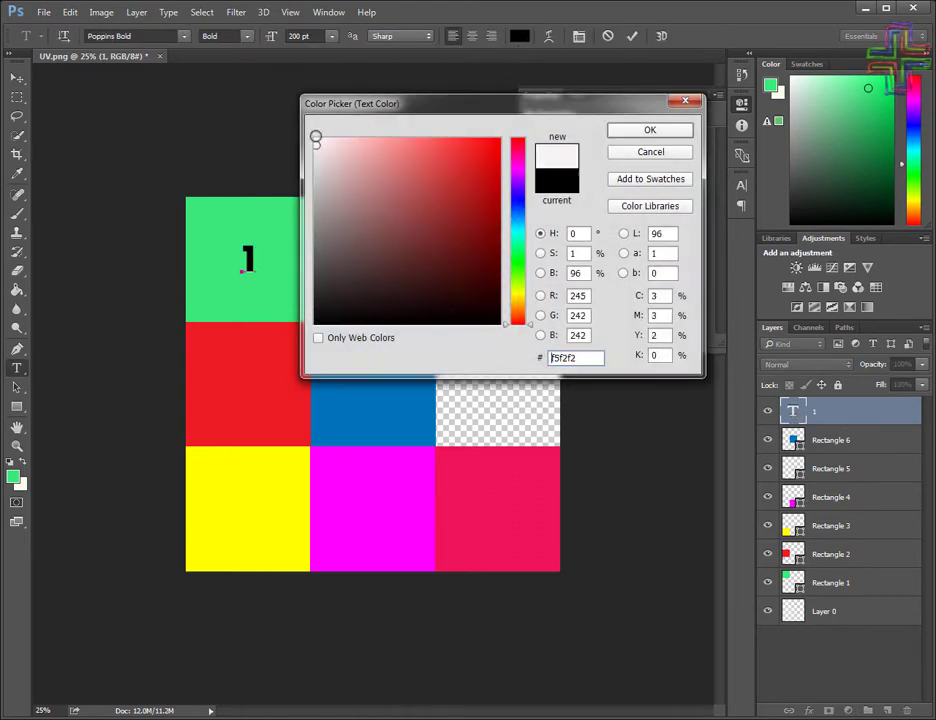
{"action": "left_click", "coordinate": [650, 130]}
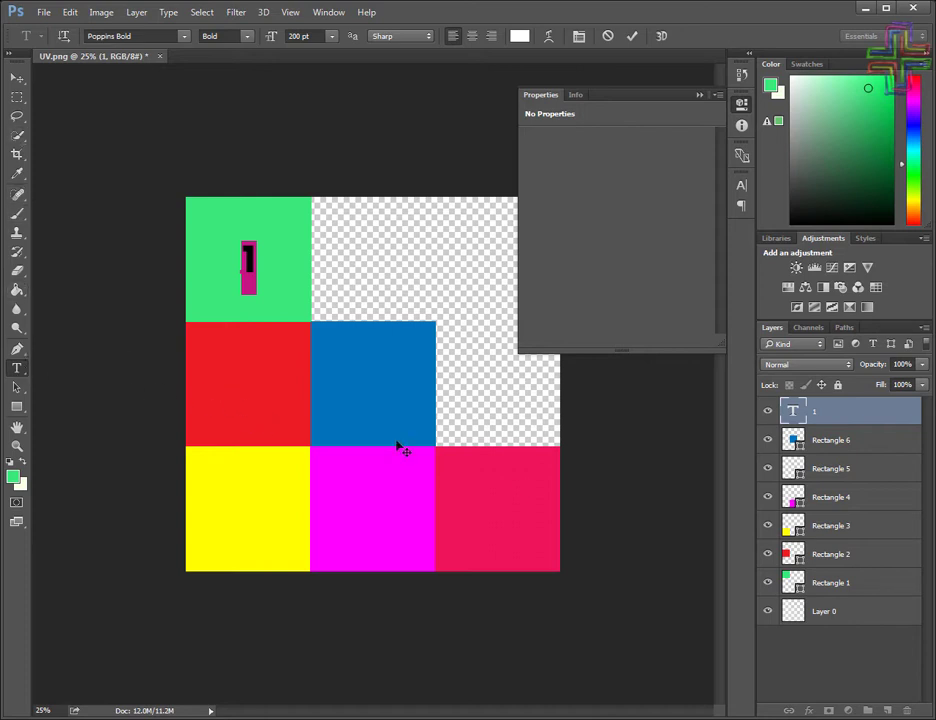
{"action": "left_click", "coordinate": [700, 95]}
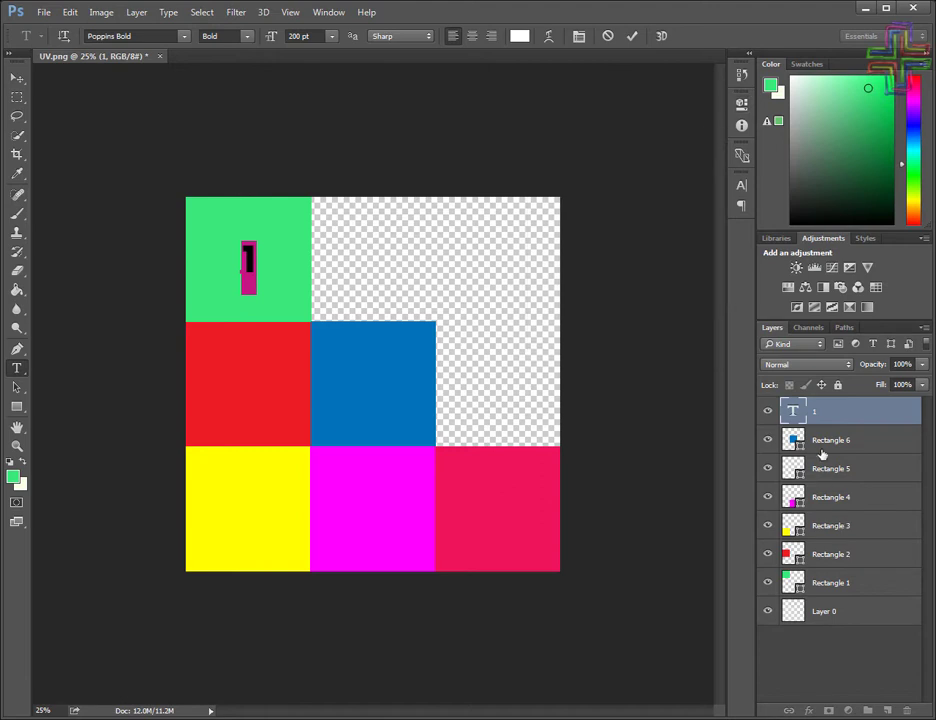
{"action": "left_click", "coordinate": [16, 82]}
{"action": "left_click", "coordinate": [16, 82]}
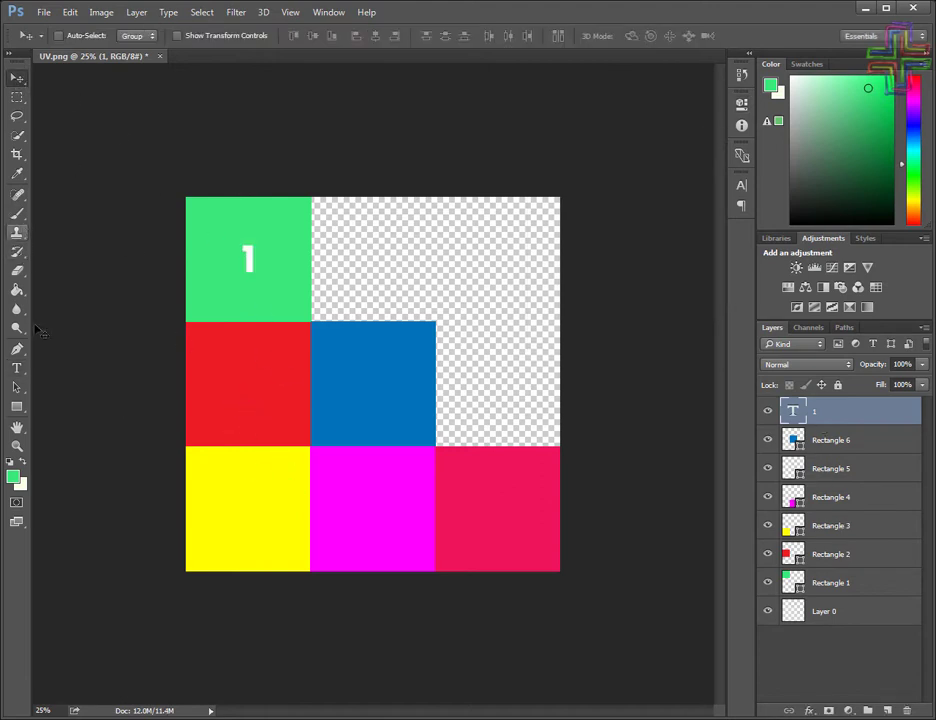
Type numbers 2, 3 and 4 in the red, yellow and blue squares
{"action": "left_click", "coordinate": [16, 368]}
{"action": "left_click", "coordinate": [237, 385]}
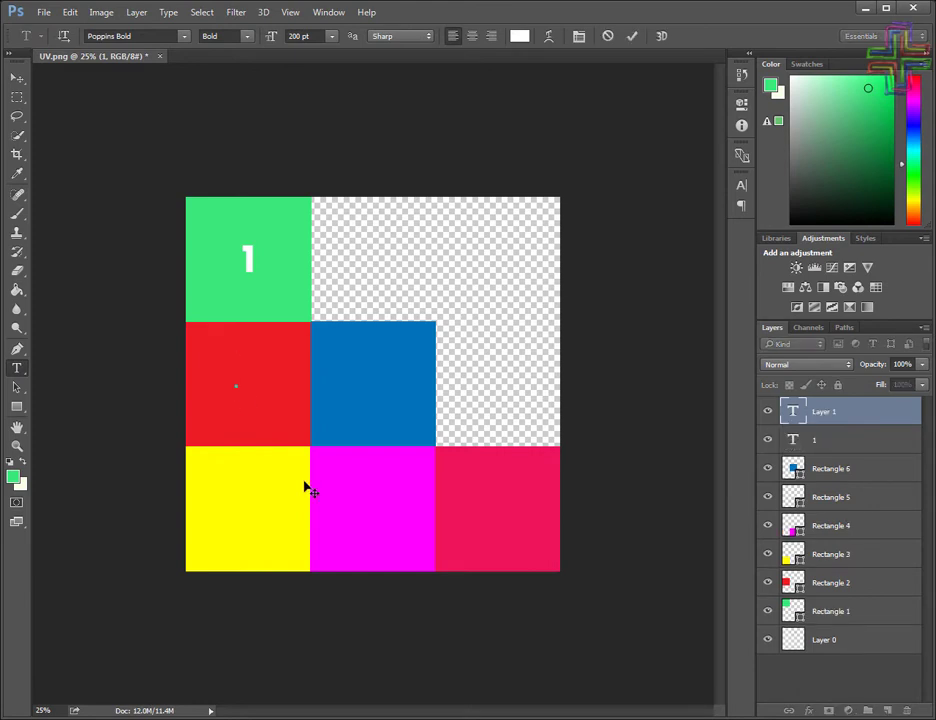
{"action": "type", "text": "2"}
{"action": "left_click", "coordinate": [17, 78]}
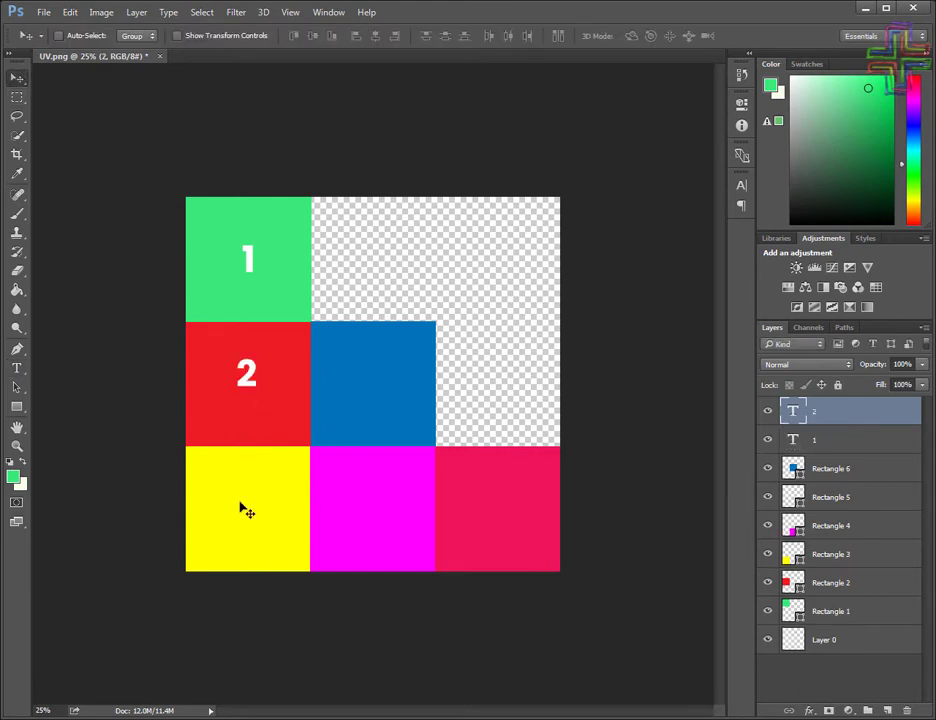
{"action": "key", "text": "t"}
{"action": "left_click", "coordinate": [241, 510]}
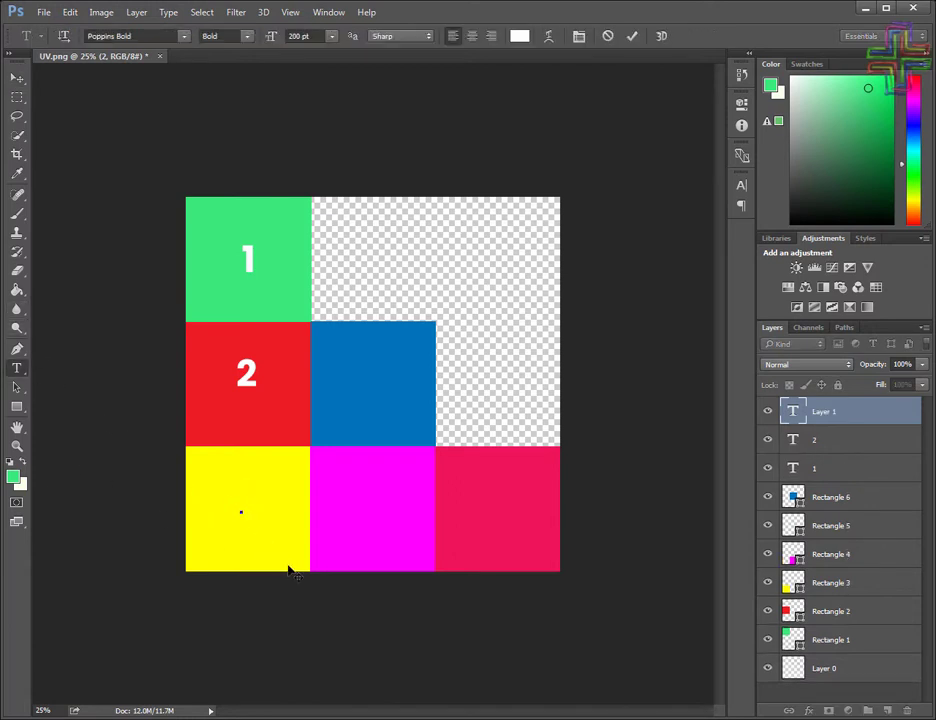
{"action": "type", "text": "3"}
{"action": "left_click", "coordinate": [17, 78]}
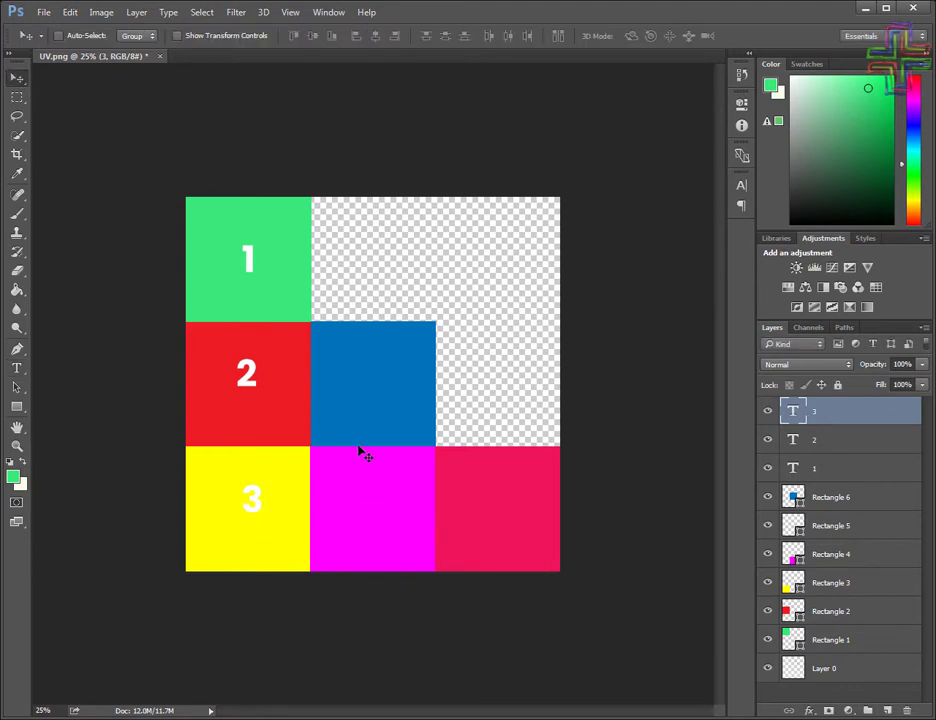
{"action": "key", "text": "t"}
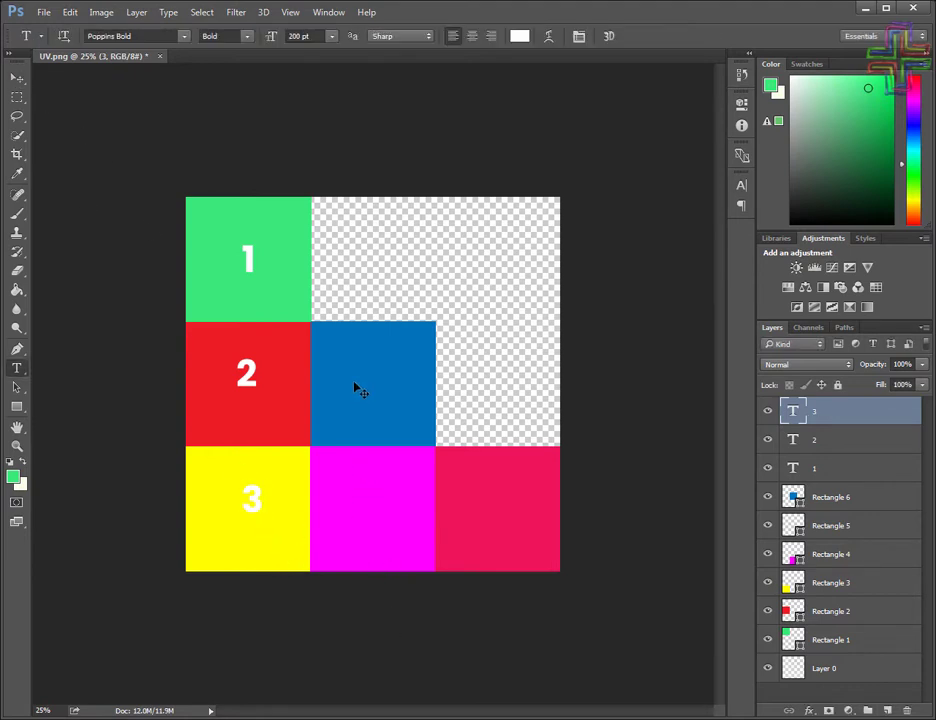
{"action": "left_click", "coordinate": [353, 381]}
{"action": "type", "text": "4"}
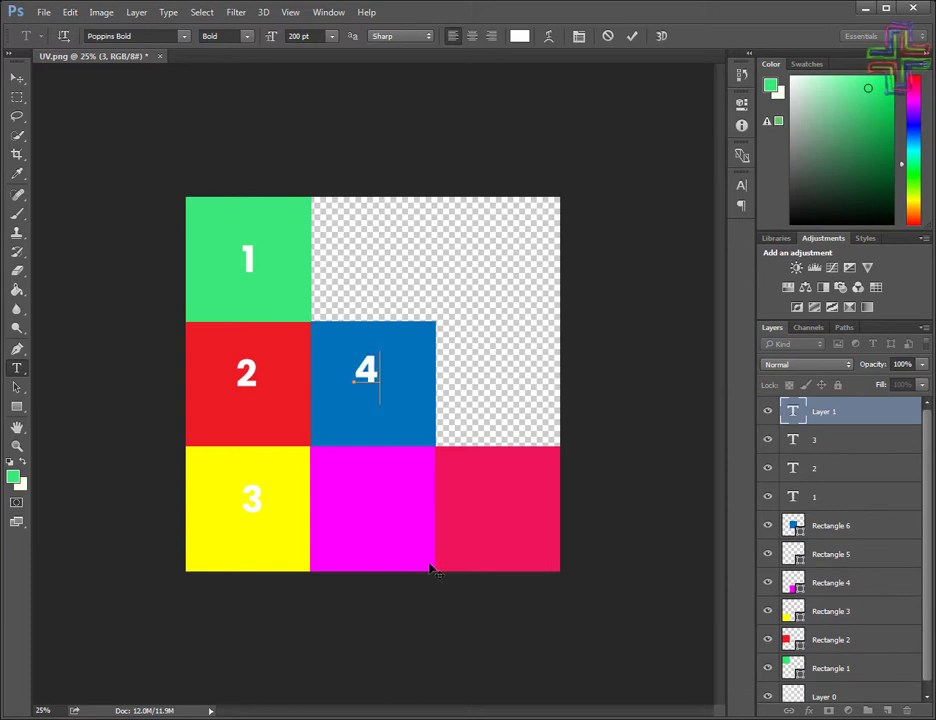
{"action": "left_click", "coordinate": [17, 78]}
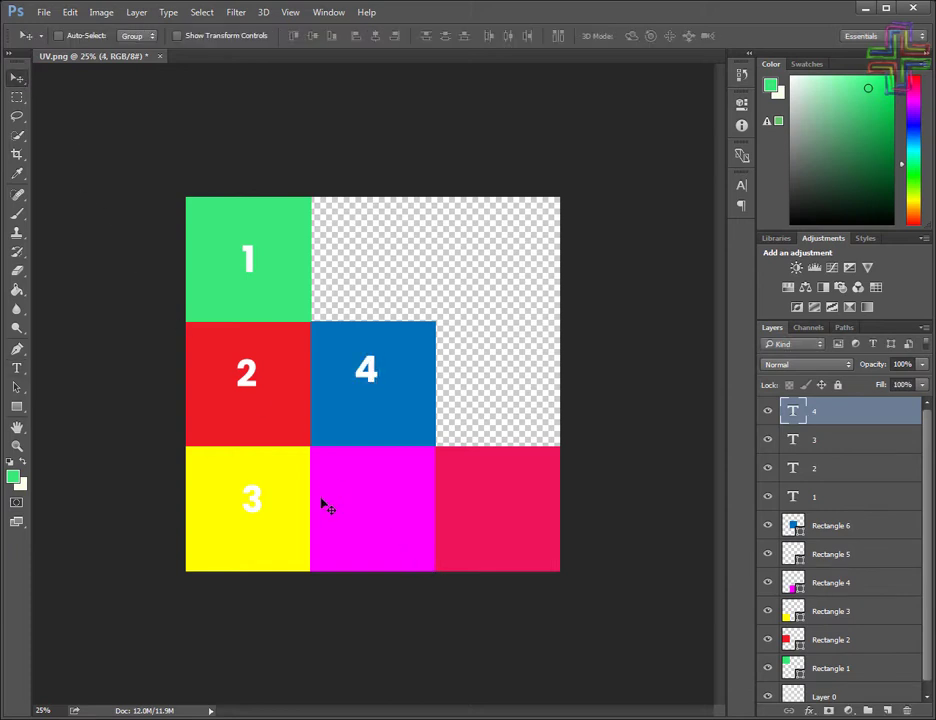
Type numbers 5 and 6 in the magenta and pink squares
{"action": "key", "text": "t"}
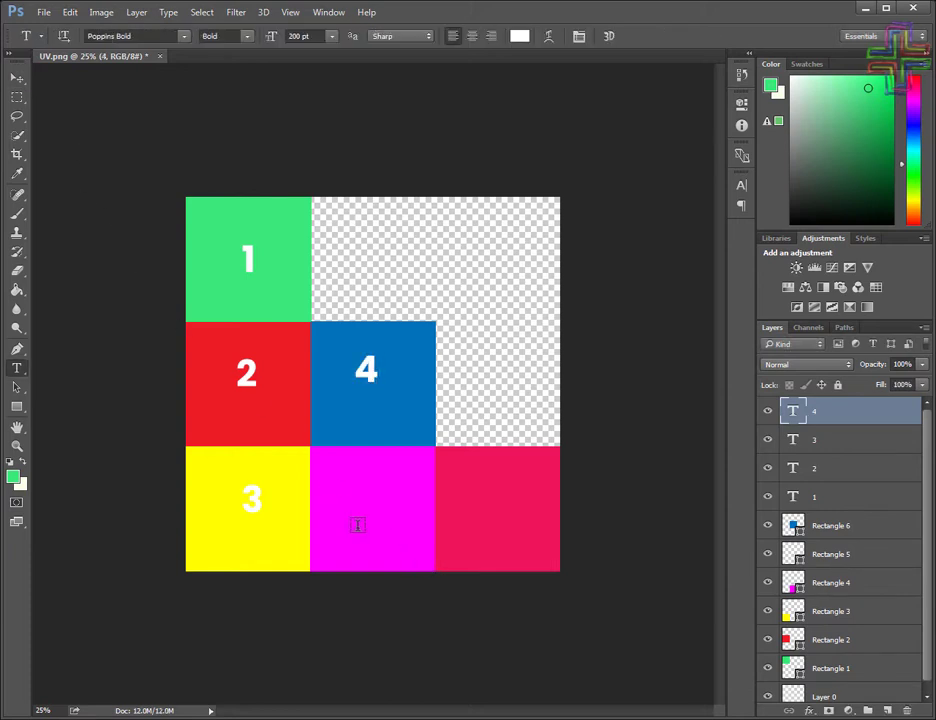
{"action": "left_click", "coordinate": [357, 528]}
{"action": "type", "text": "5"}
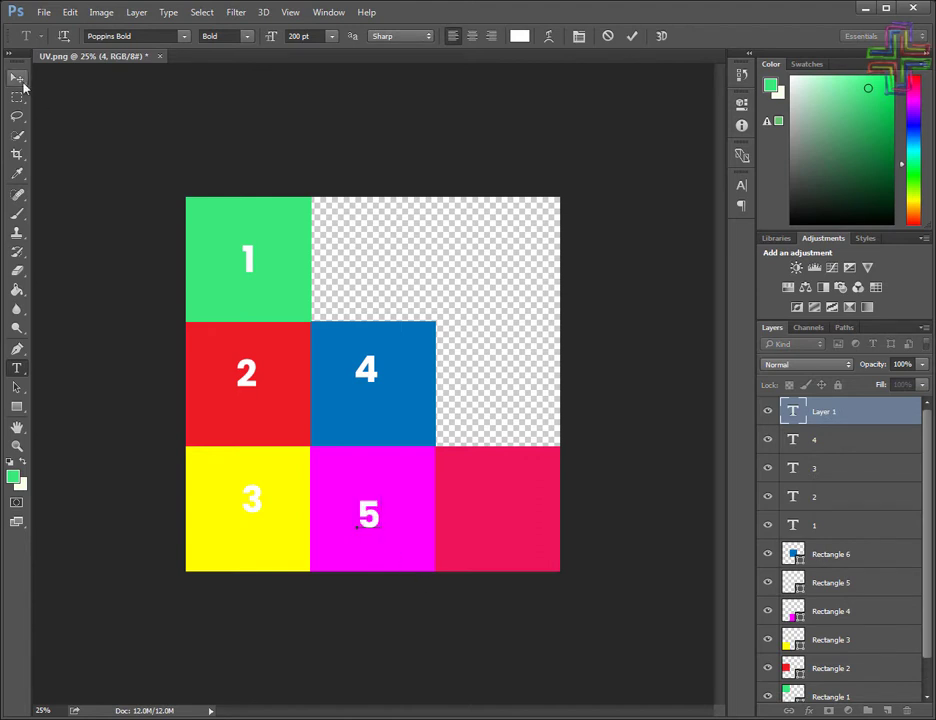
{"action": "left_click", "coordinate": [17, 78]}
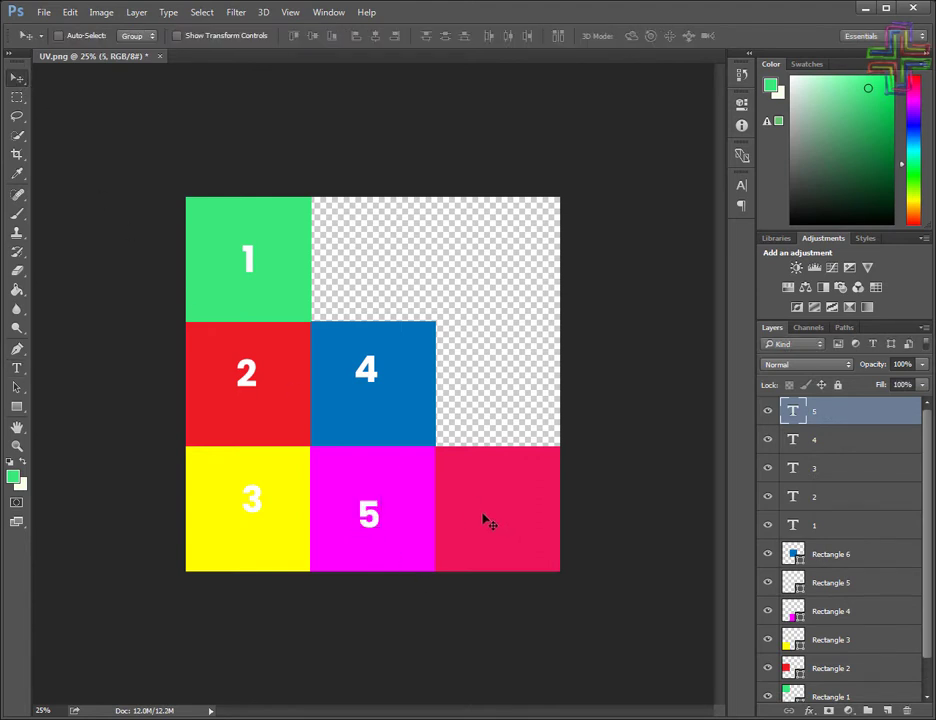
{"action": "key", "text": "t"}
{"action": "left_click", "coordinate": [484, 512]}
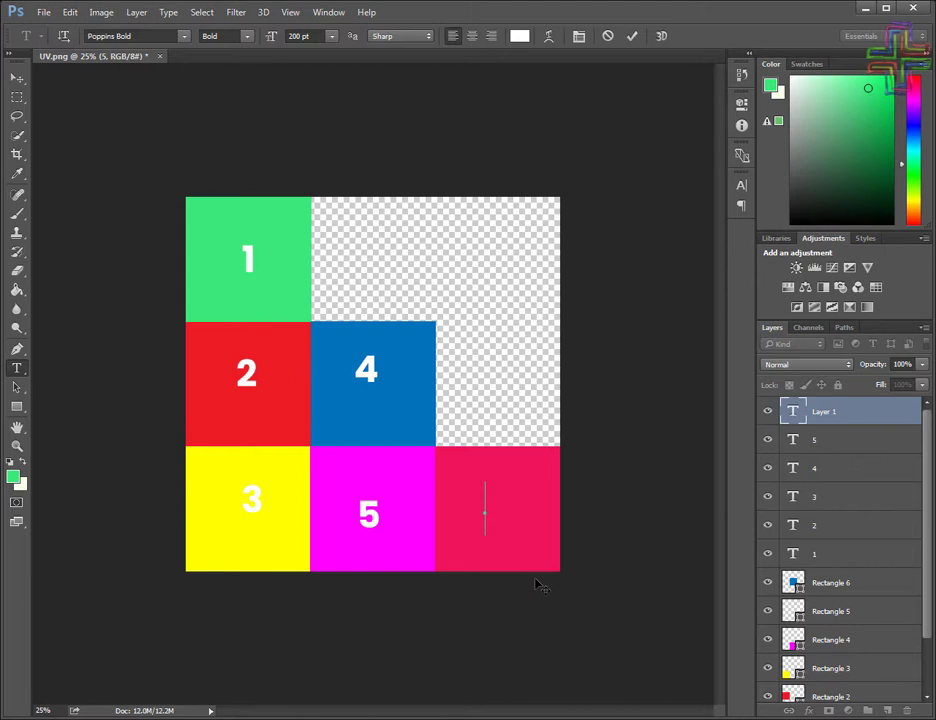
{"action": "type", "text": "6"}
{"action": "left_click", "coordinate": [16, 80]}
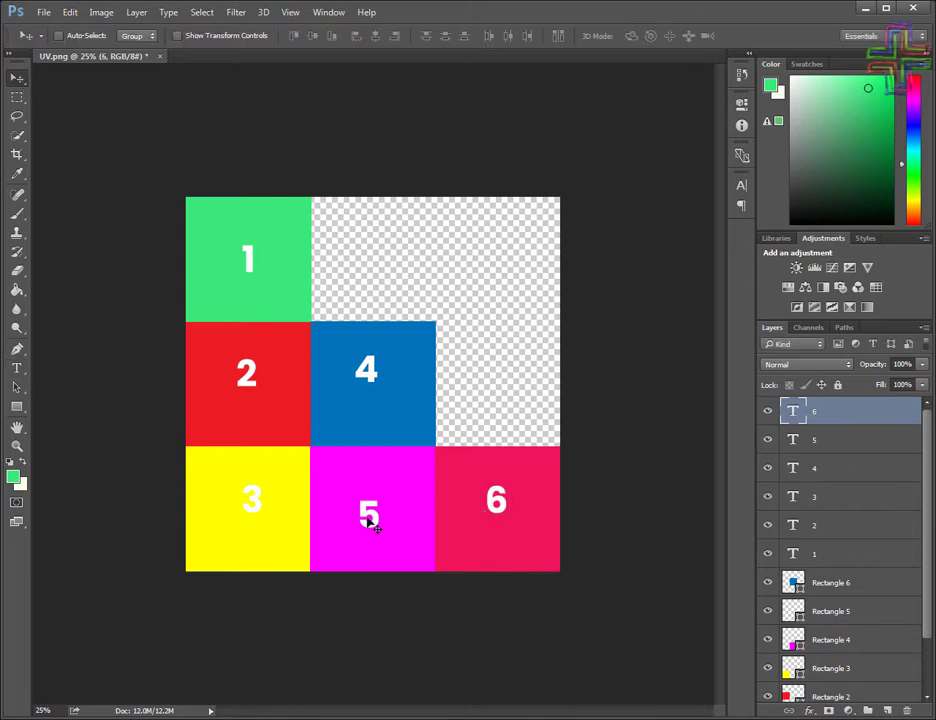
Reposition numbers 5, 6, 3, 4 and 2 to centre each in its square
{"action": "left_click", "coordinate": [828, 441]}
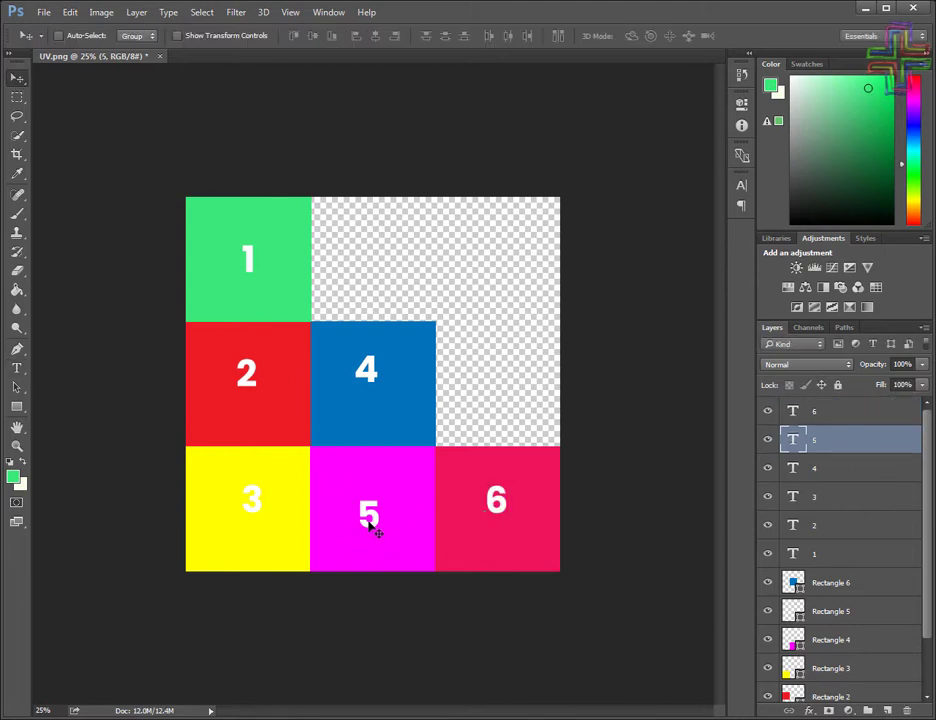
{"action": "left_click_drag", "start_coordinate": [369, 521], "coordinate": [370, 516]}
{"action": "left_click", "coordinate": [815, 411]}
{"action": "left_click_drag", "start_coordinate": [515, 510], "coordinate": [516, 519]}
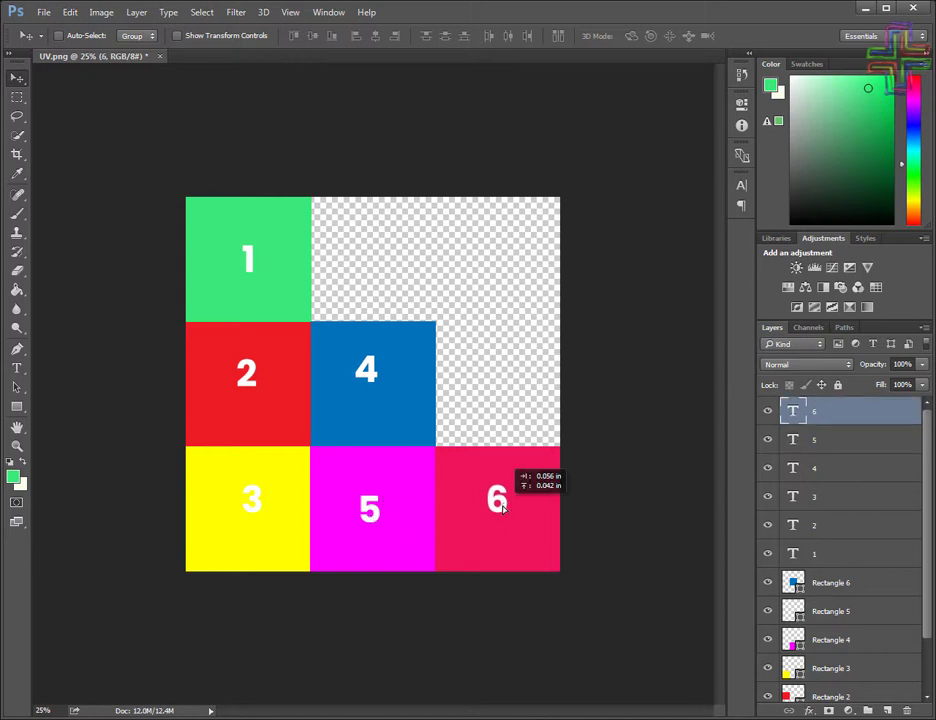
{"action": "left_click", "coordinate": [809, 508]}
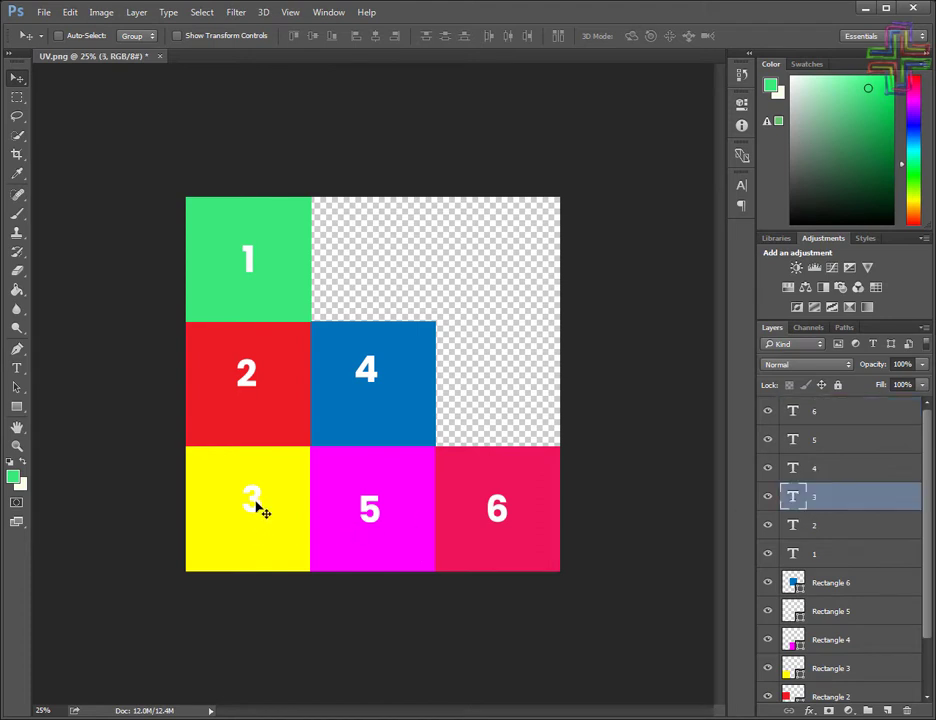
{"action": "left_click_drag", "start_coordinate": [259, 507], "coordinate": [255, 513]}
{"action": "left_click", "coordinate": [823, 475]}
{"action": "left_click_drag", "start_coordinate": [372, 380], "coordinate": [372, 395]}
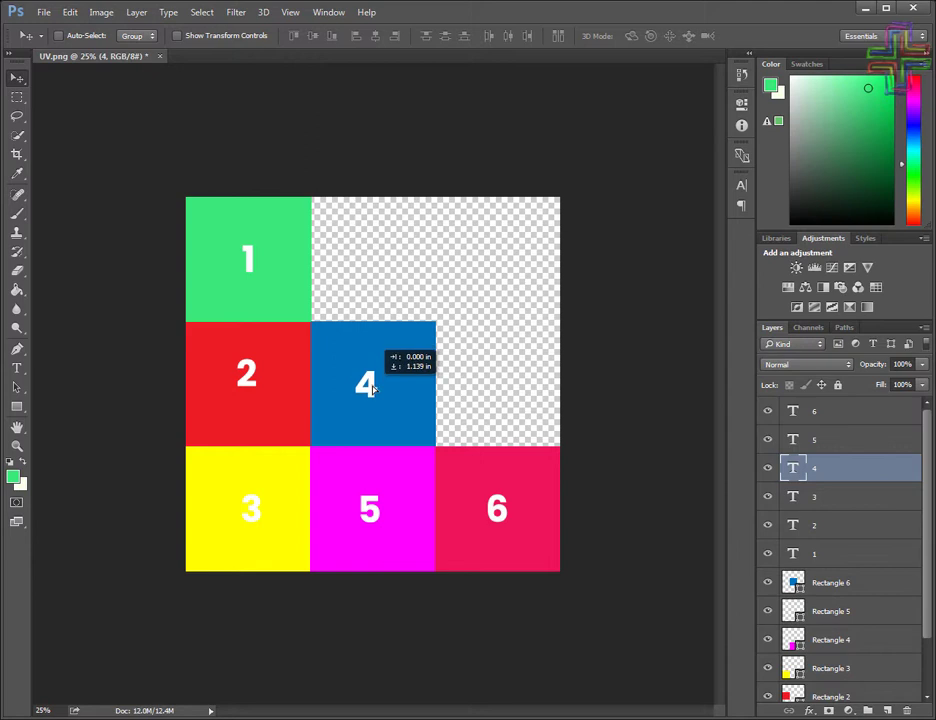
{"action": "left_click", "coordinate": [813, 525]}
{"action": "left_click_drag", "start_coordinate": [252, 404], "coordinate": [252, 415]}
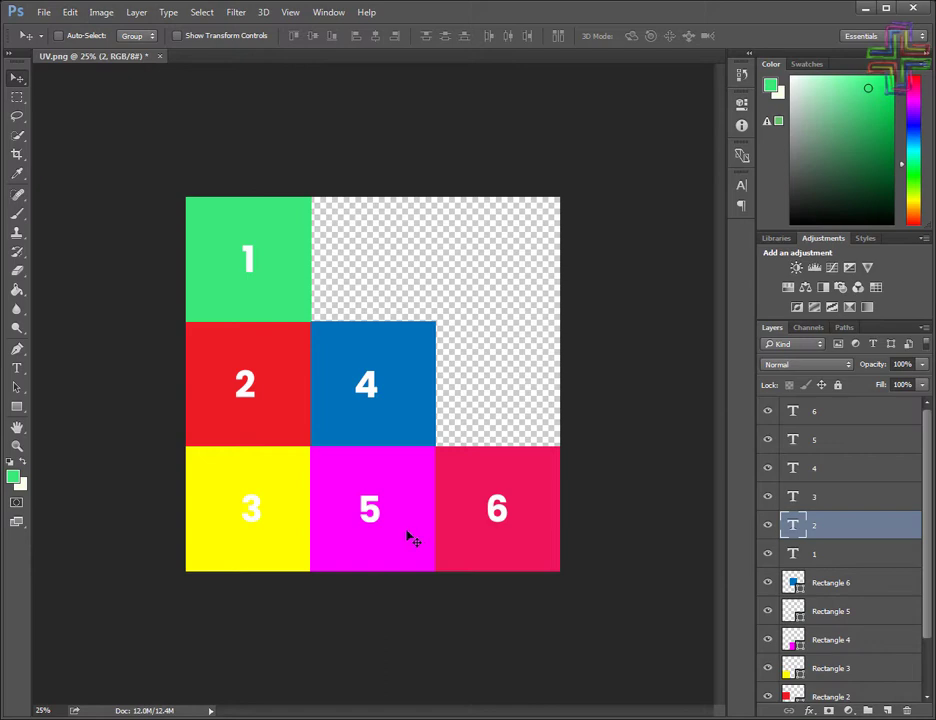
Save the layered file as UV, confirming the compatibility options
{"action": "key", "text": "ctrl+shift+s"}
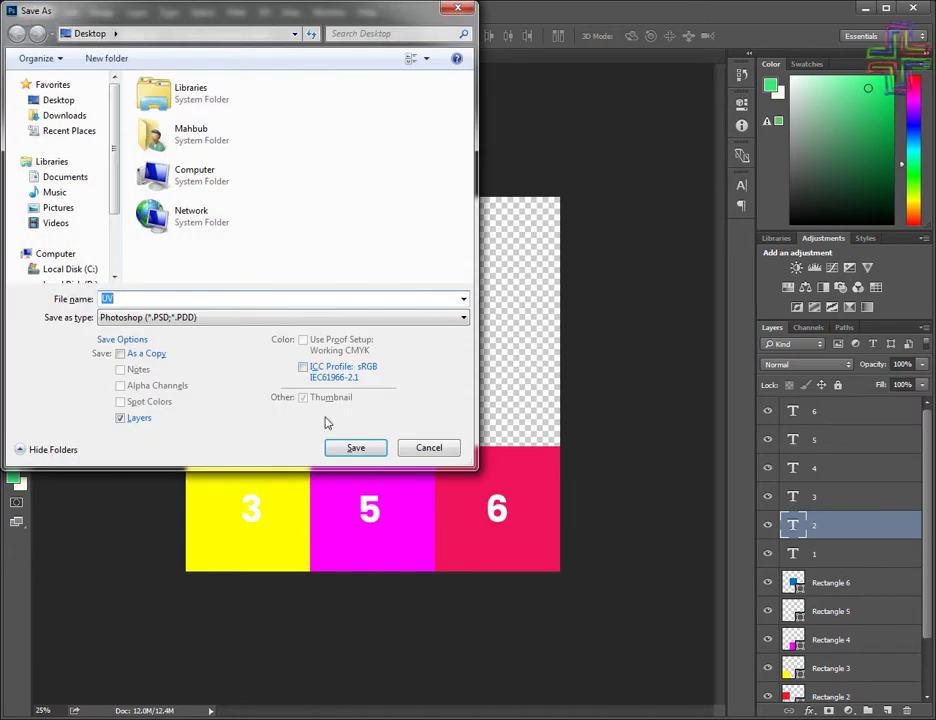
{"action": "left_click", "coordinate": [362, 449]}
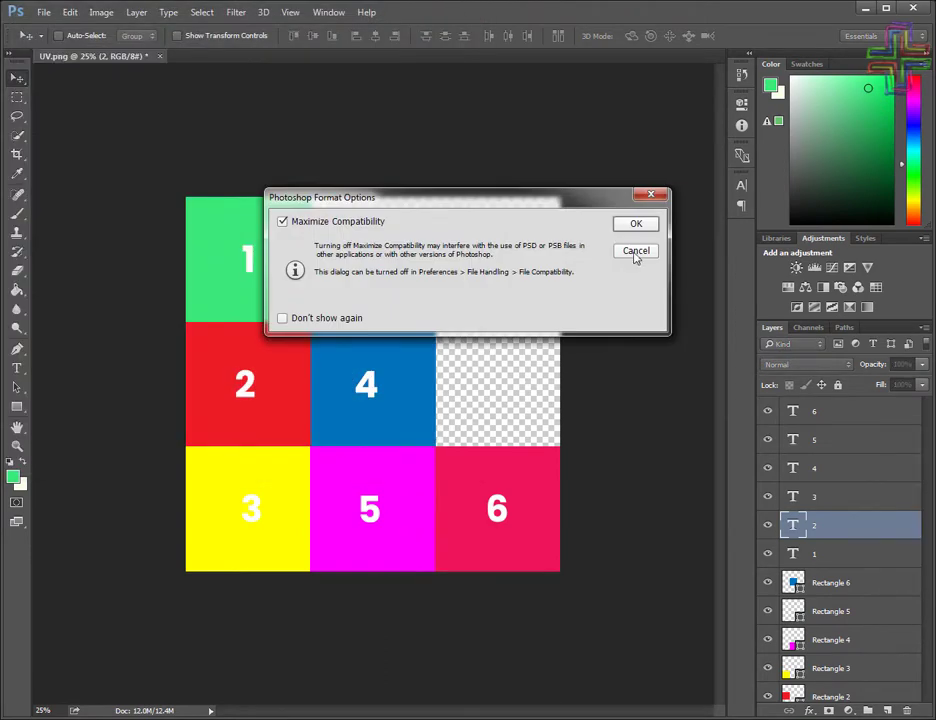
{"action": "left_click", "coordinate": [624, 222]}
Save the layout as a PNG with Smallest / Slow compression and no interlace
{"action": "left_click", "coordinate": [44, 12]}
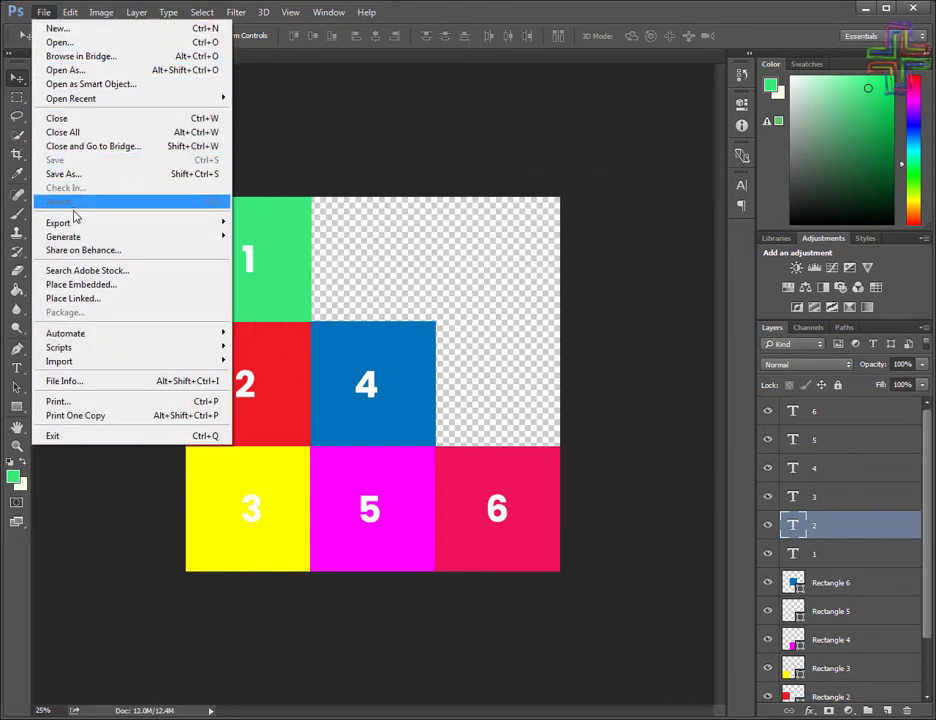
{"action": "left_click", "coordinate": [112, 175]}
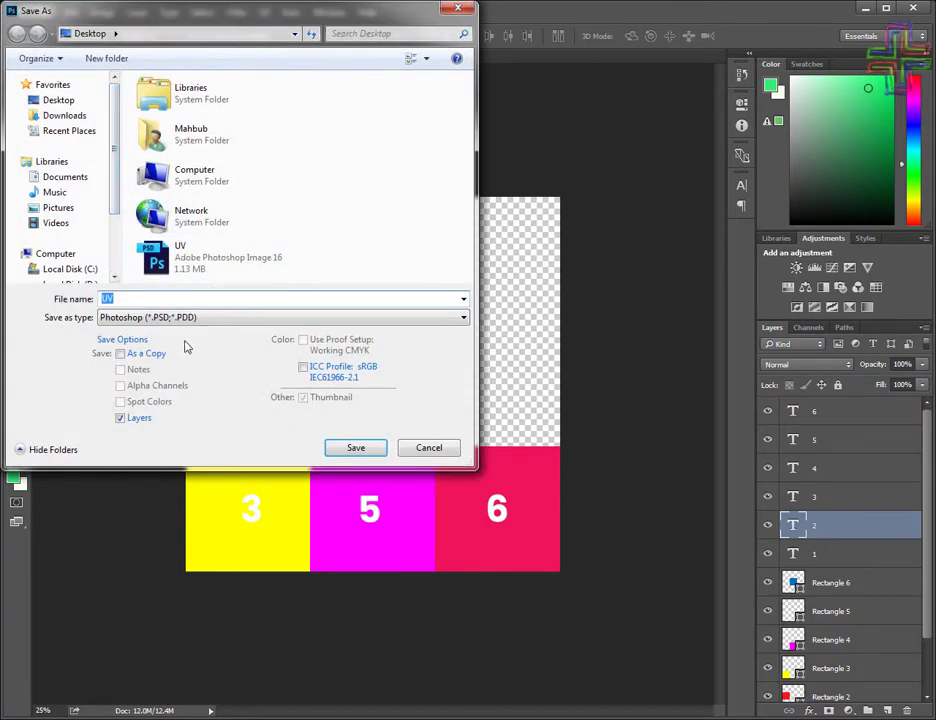
{"action": "left_click", "coordinate": [463, 317]}
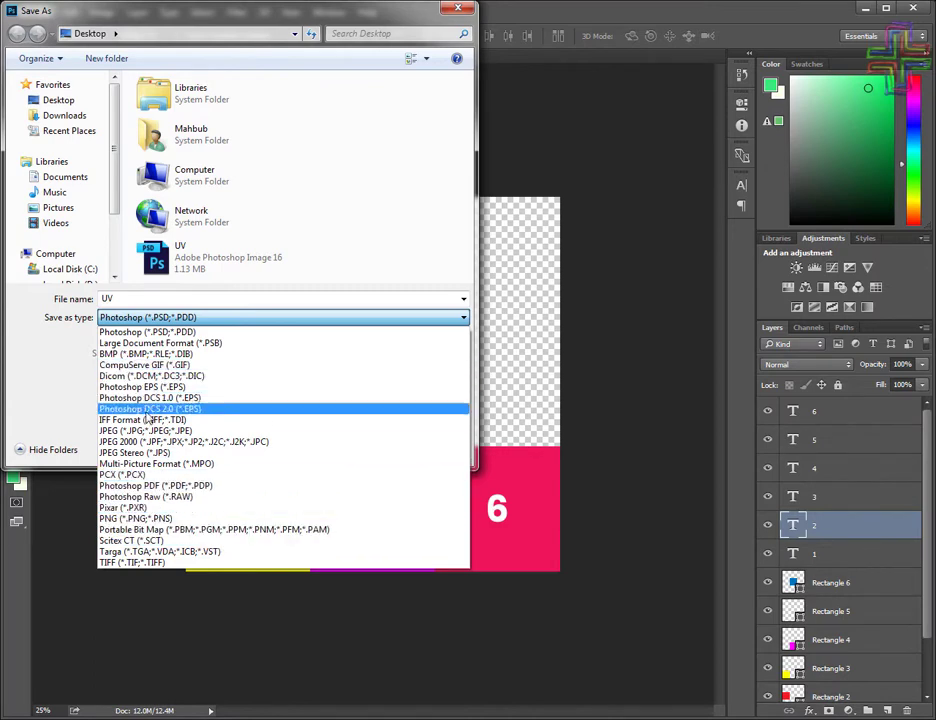
{"action": "left_click", "coordinate": [141, 519]}
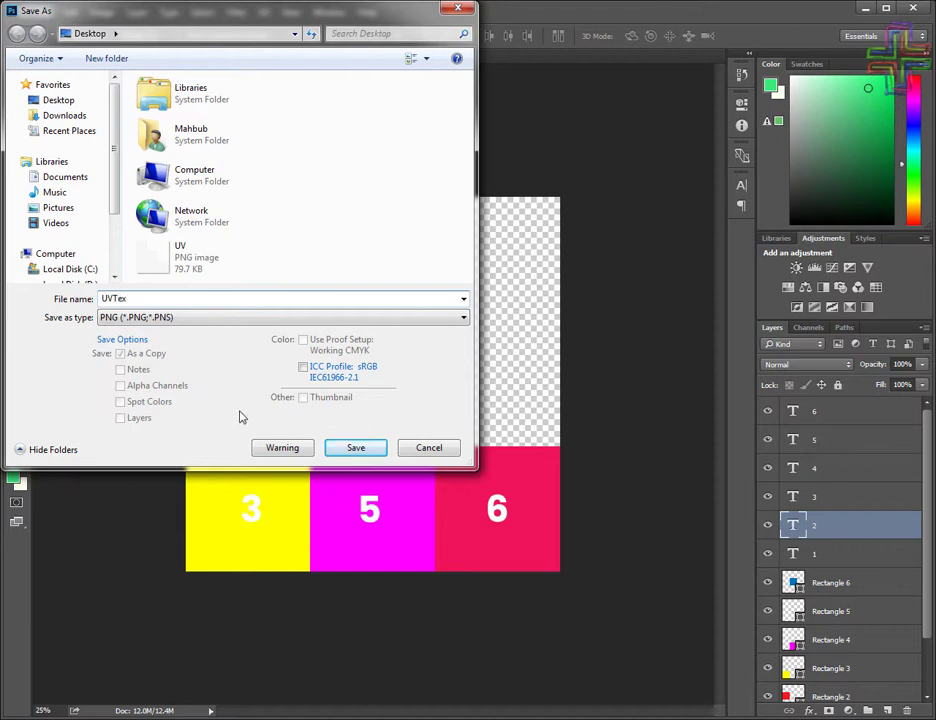
{"action": "left_click", "coordinate": [358, 448]}
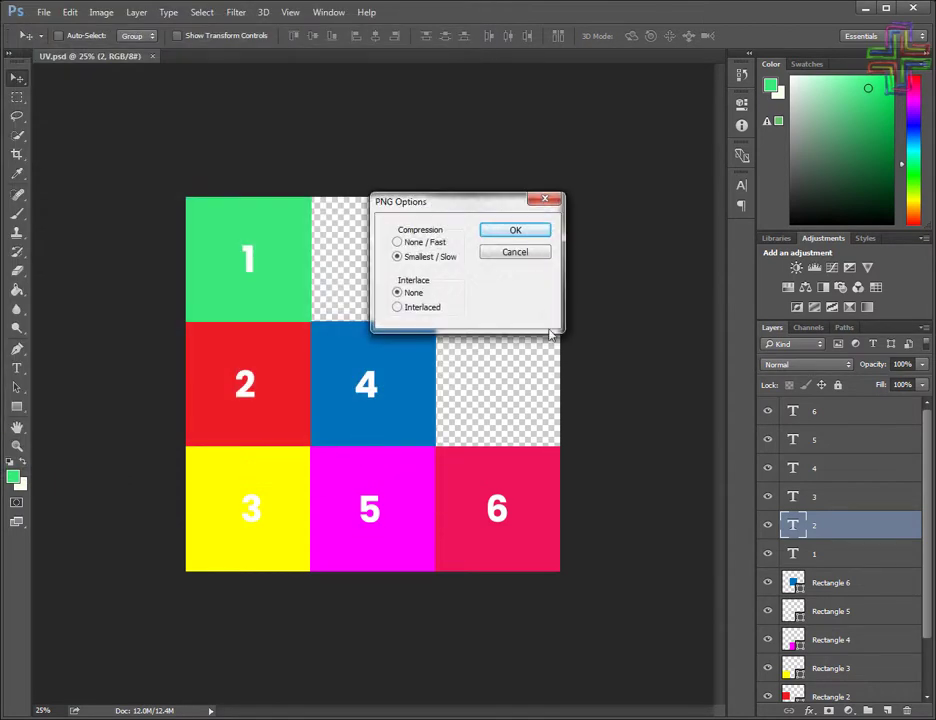
{"action": "left_click", "coordinate": [513, 231]}
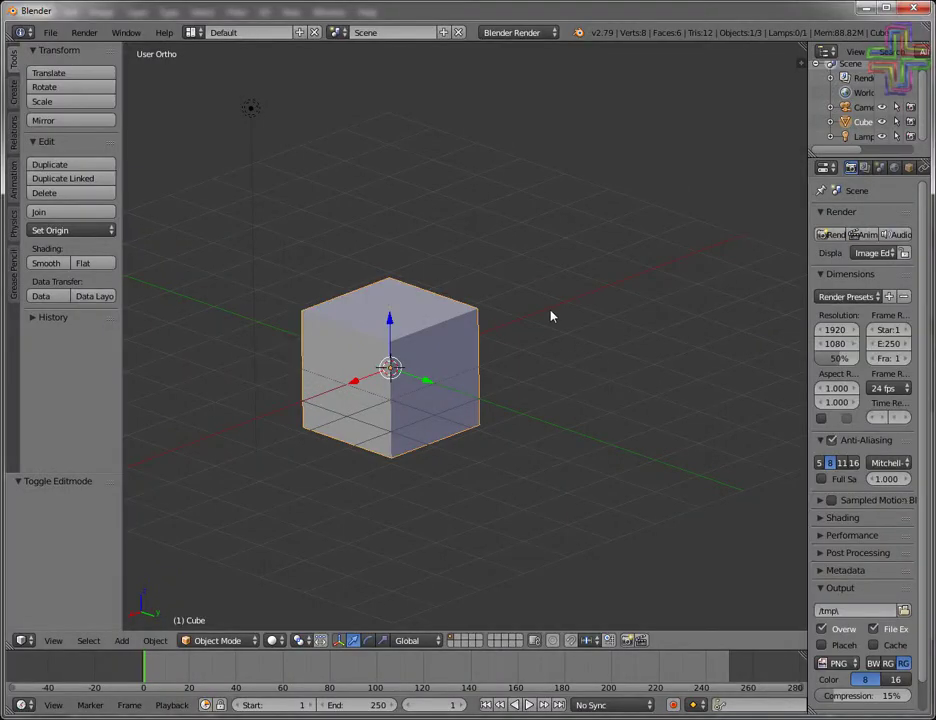
Enlarge the timeline area and change it into a Node Editor
{"action": "scroll", "coordinate": [541, 352], "scroll_direction": "down", "scroll_amount": 2}
{"action": "mouse_move", "coordinate": [534, 430]}
{"action": "middle_mouse_down"}
{"action": "mouse_move", "coordinate": [366, 470]}
{"action": "mouse_move", "coordinate": [527, 443]}
{"action": "middle_mouse_up"}
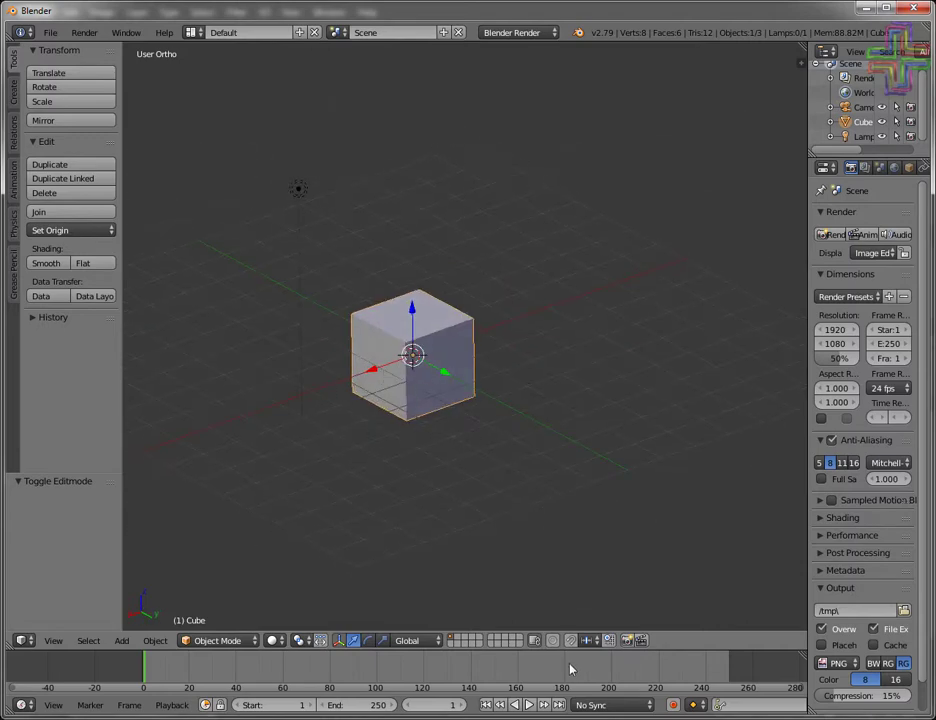
{"action": "left_click_drag", "start_coordinate": [576, 650], "coordinate": [520, 544]}
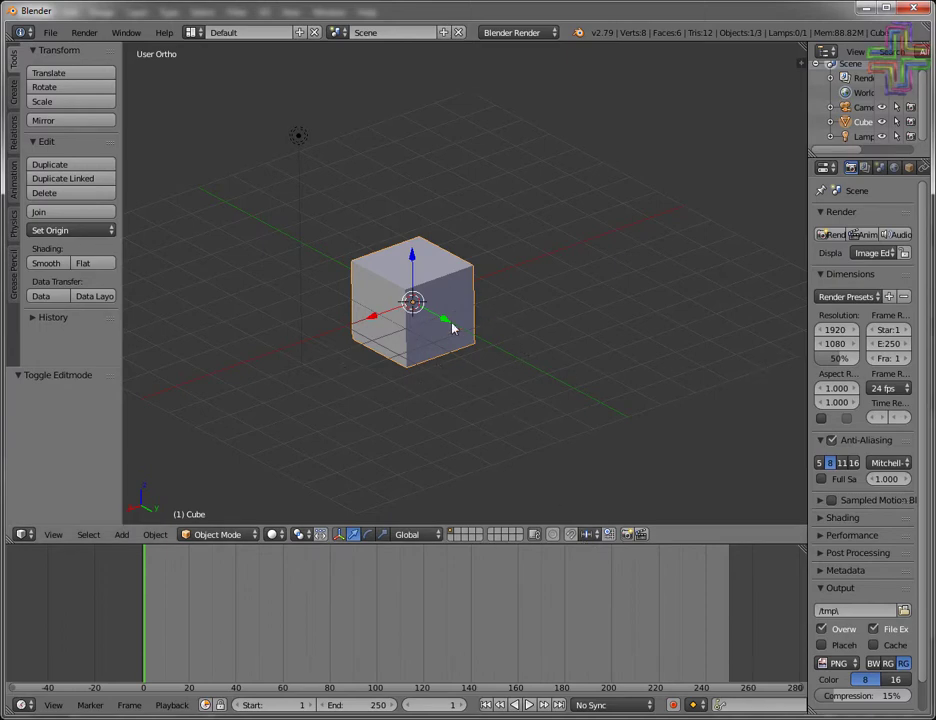
{"action": "left_click", "coordinate": [31, 705]}
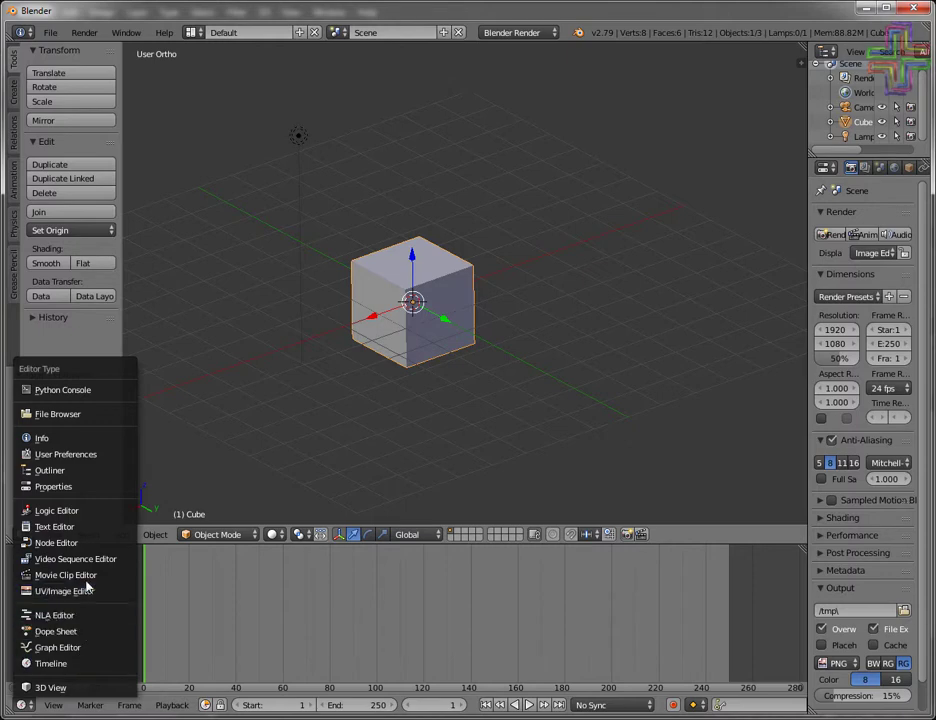
{"action": "left_click", "coordinate": [60, 542]}
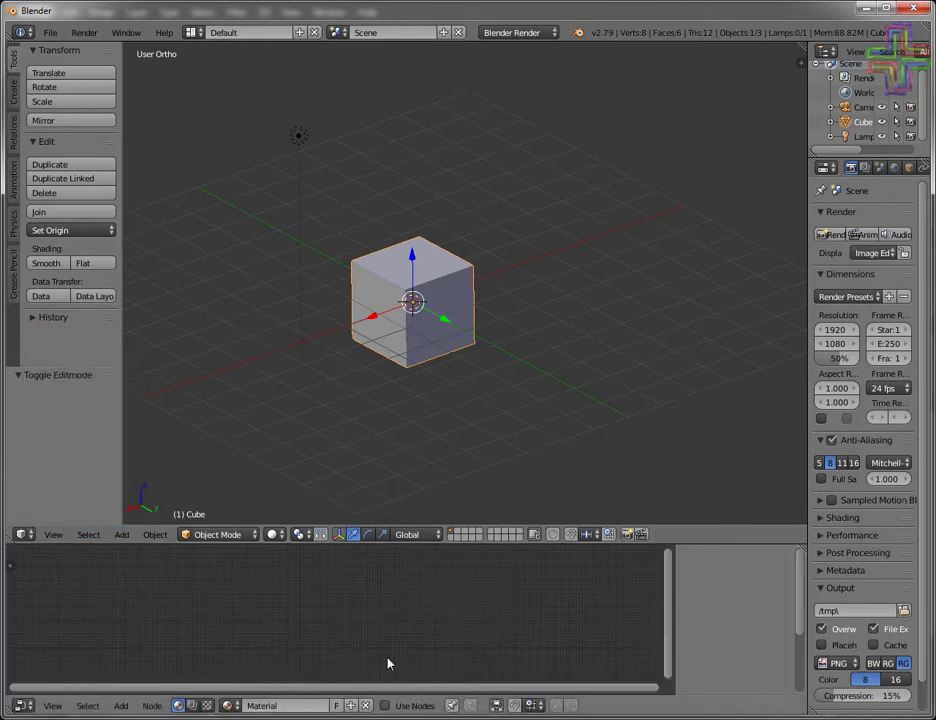
Switch the render engine to Cycles and enable Use Nodes on the cube's material
{"action": "left_click", "coordinate": [550, 33]}
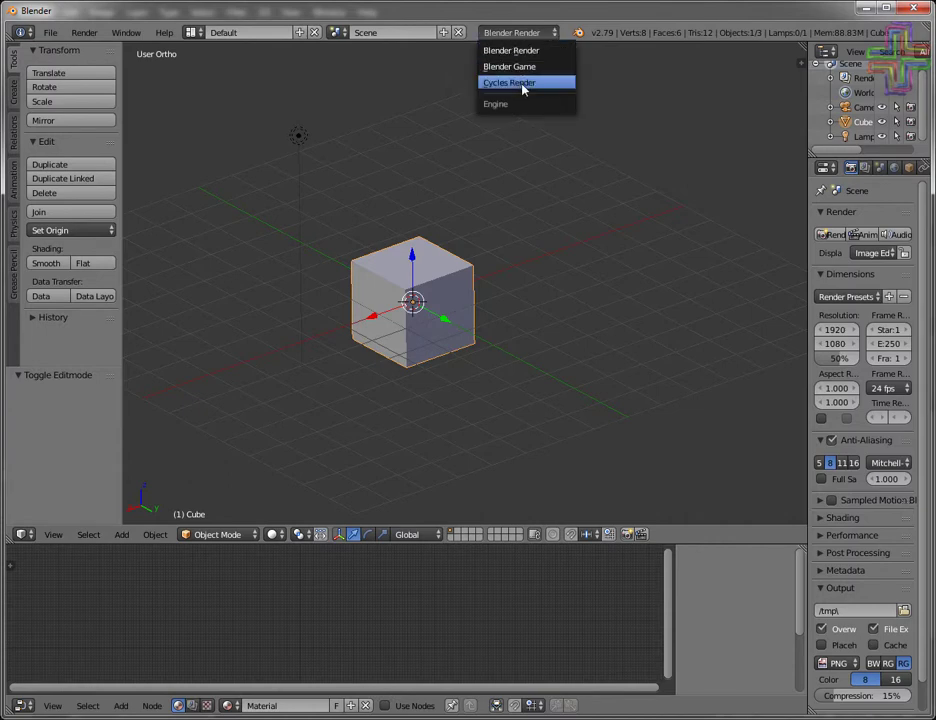
{"action": "left_click", "coordinate": [521, 88]}
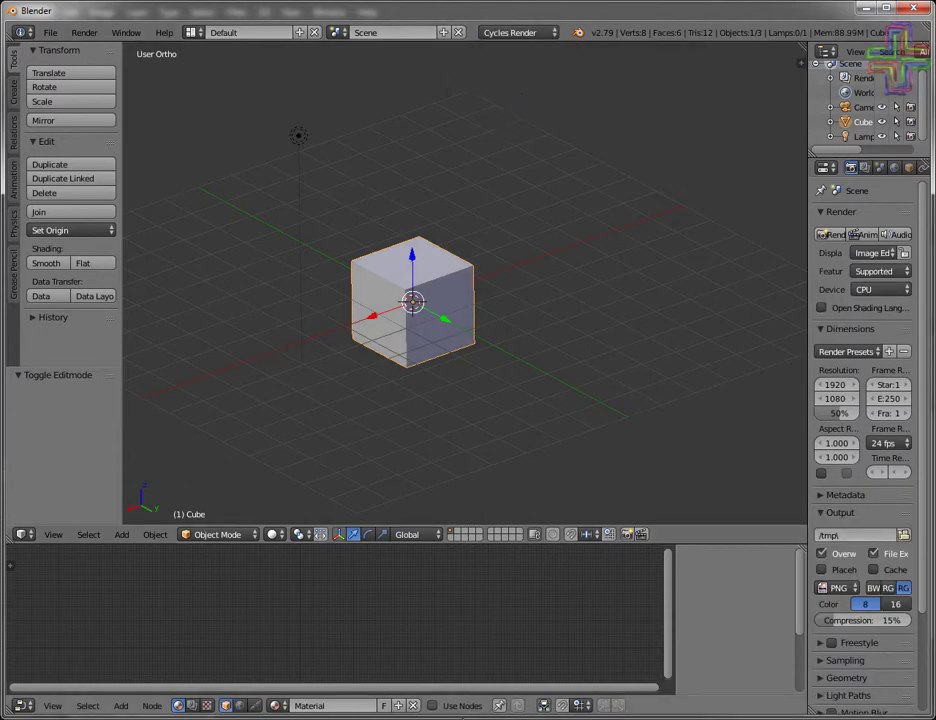
{"action": "left_click", "coordinate": [430, 706]}
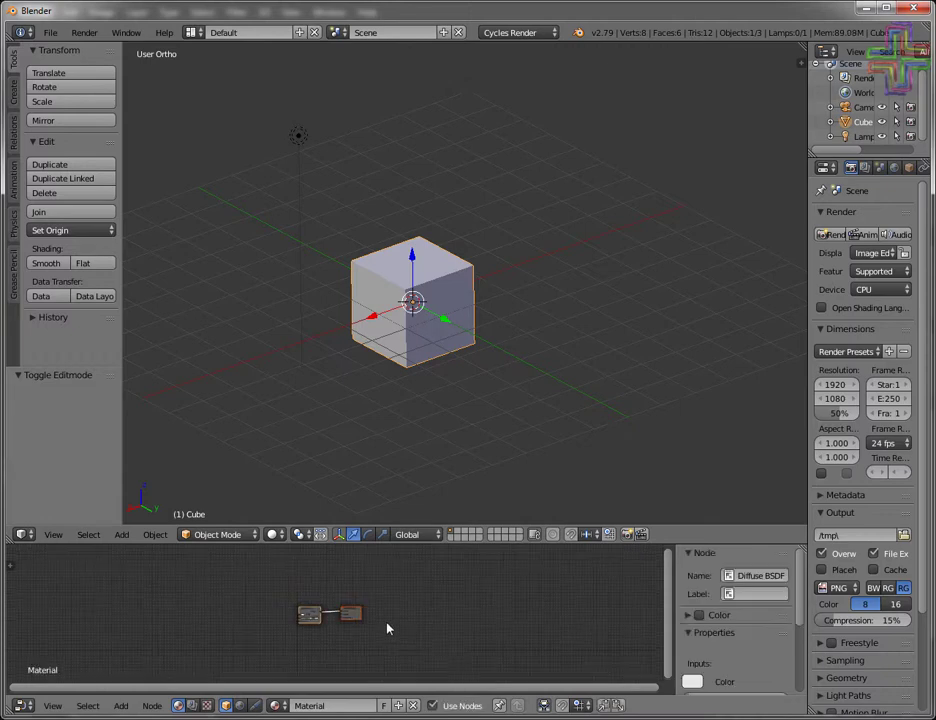
{"action": "scroll", "coordinate": [326, 634], "scroll_direction": "up", "scroll_amount": 2}
{"action": "mouse_move", "coordinate": [304, 692]}
{"action": "middle_mouse_down"}
{"action": "mouse_move", "coordinate": [424, 641]}
{"action": "mouse_move", "coordinate": [420, 620]}
{"action": "middle_mouse_up"}
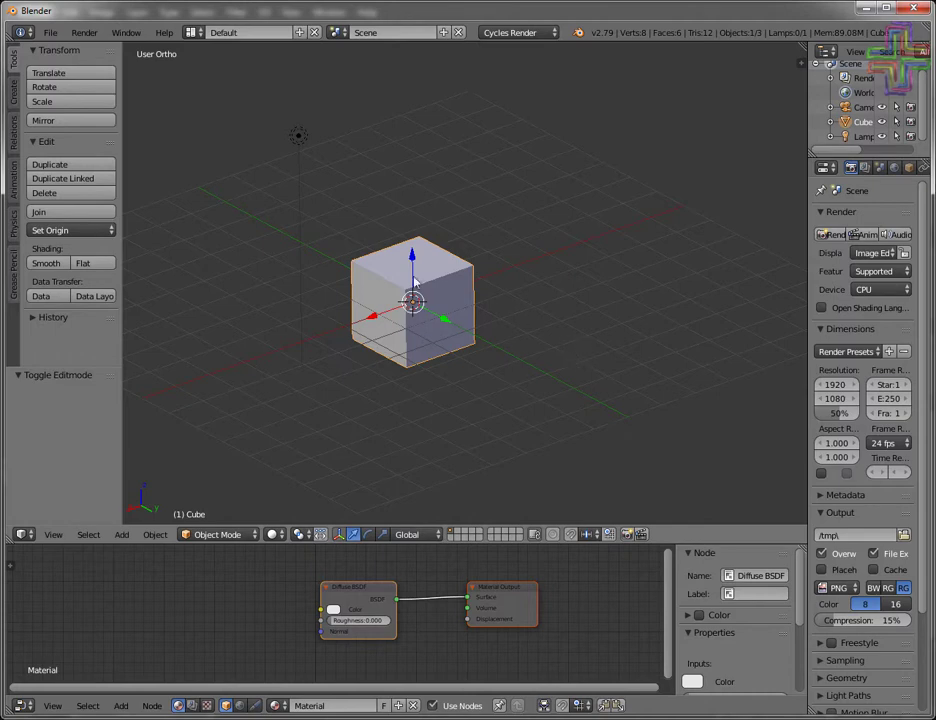
{"action": "mouse_move", "coordinate": [420, 418]}
{"action": "middle_mouse_down"}
{"action": "mouse_move", "coordinate": [407, 380]}
{"action": "mouse_move", "coordinate": [481, 421]}
{"action": "middle_mouse_up"}
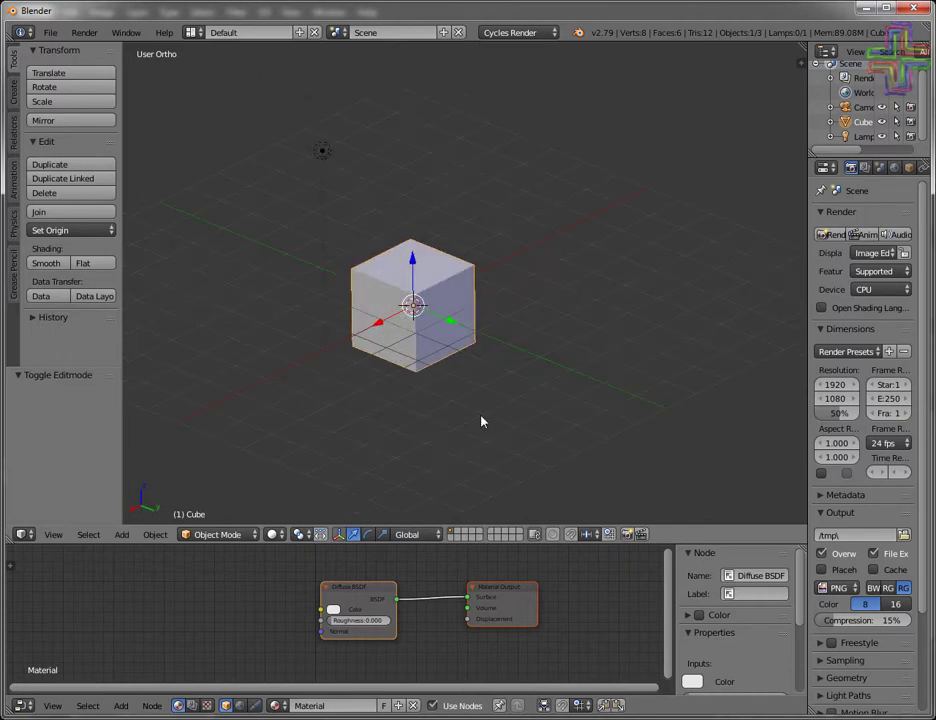
Add an Image Texture node and link its Color to the Diffuse BSDF Color
{"action": "left_click", "coordinate": [122, 706]}
{"action": "mouse_move", "coordinate": [143, 630]}
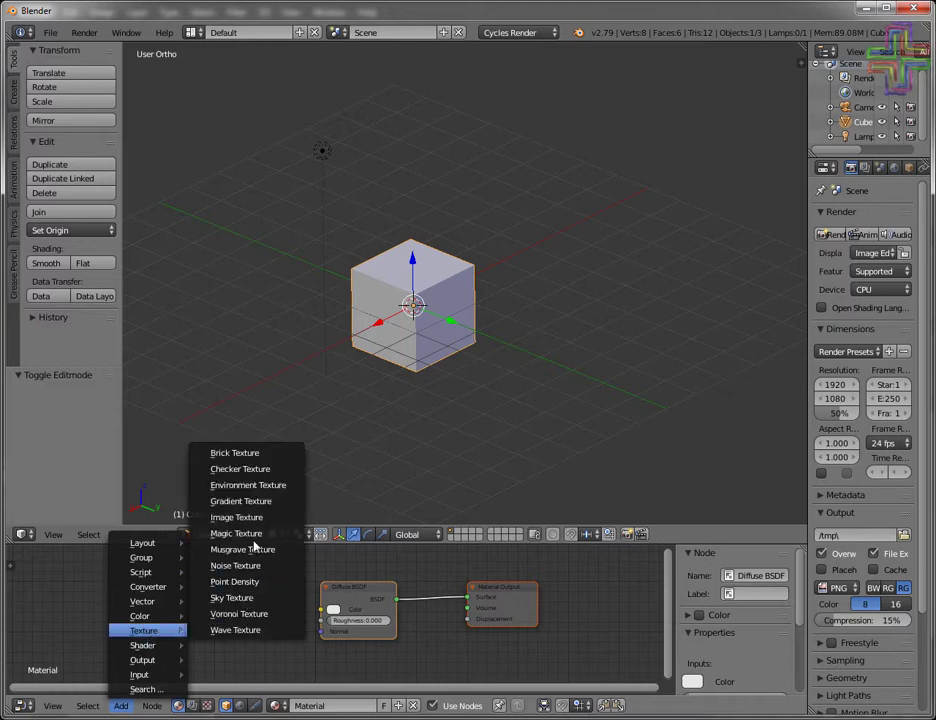
{"action": "left_click", "coordinate": [236, 517]}
{"action": "left_click", "coordinate": [241, 597]}
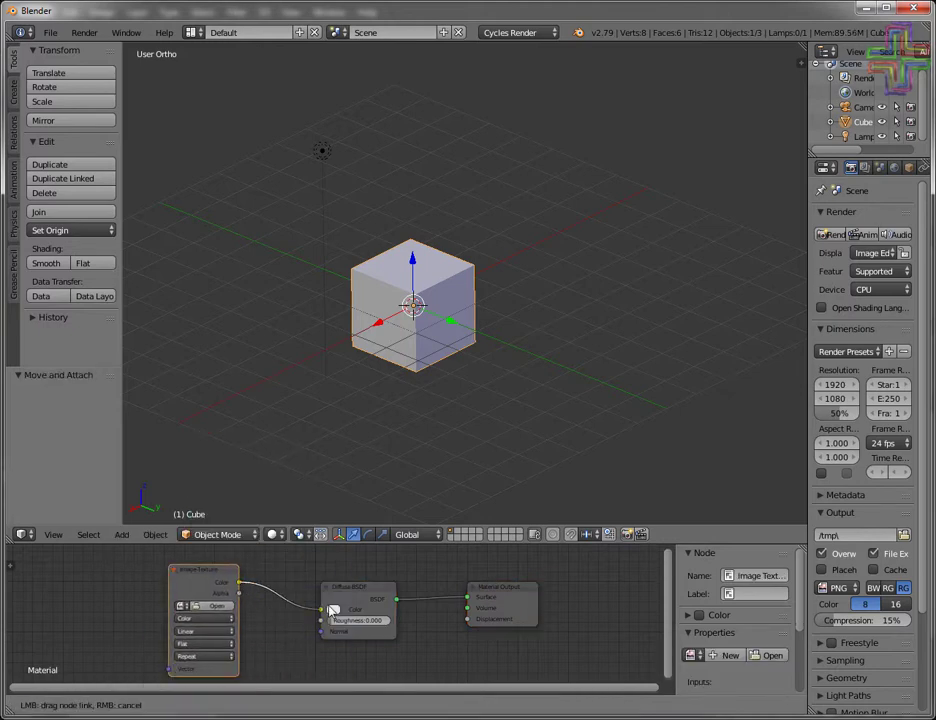
{"action": "left_click_drag", "start_coordinate": [238, 582], "coordinate": [322, 609]}
Load UVTex.png from the Desktop into the Image Texture node
{"action": "left_click", "coordinate": [213, 610]}
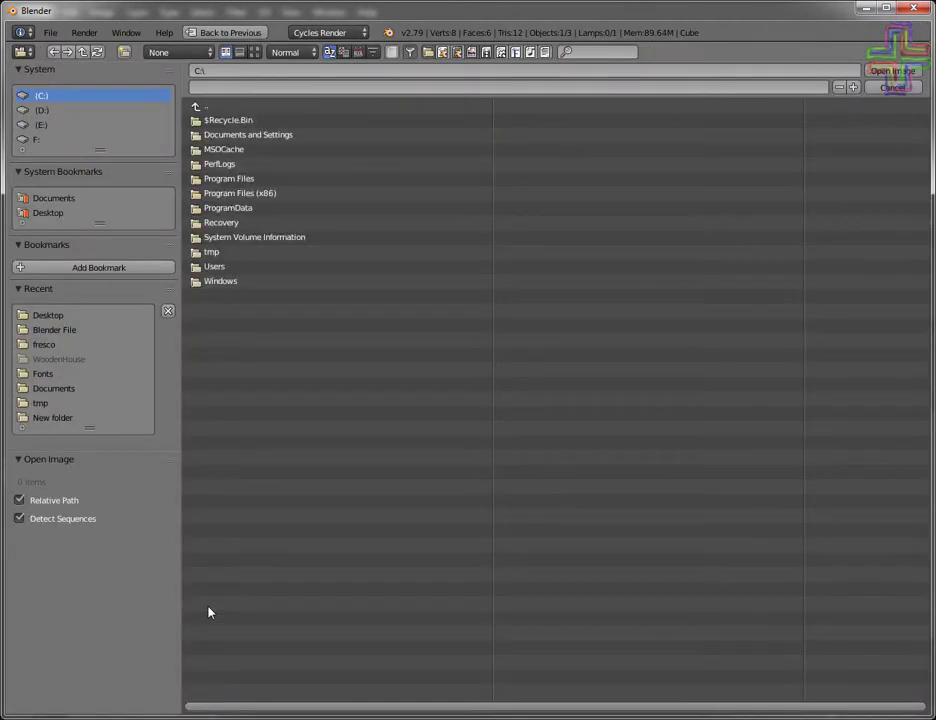
{"action": "left_click", "coordinate": [55, 213]}
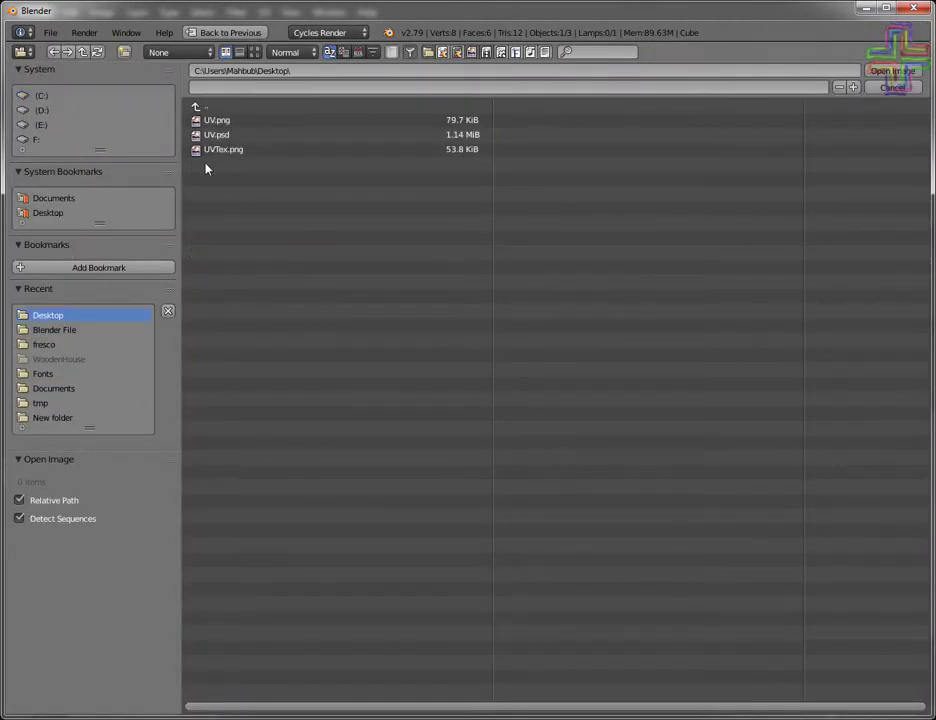
{"action": "left_click", "coordinate": [232, 152]}
{"action": "double_click", "coordinate": [232, 152]}
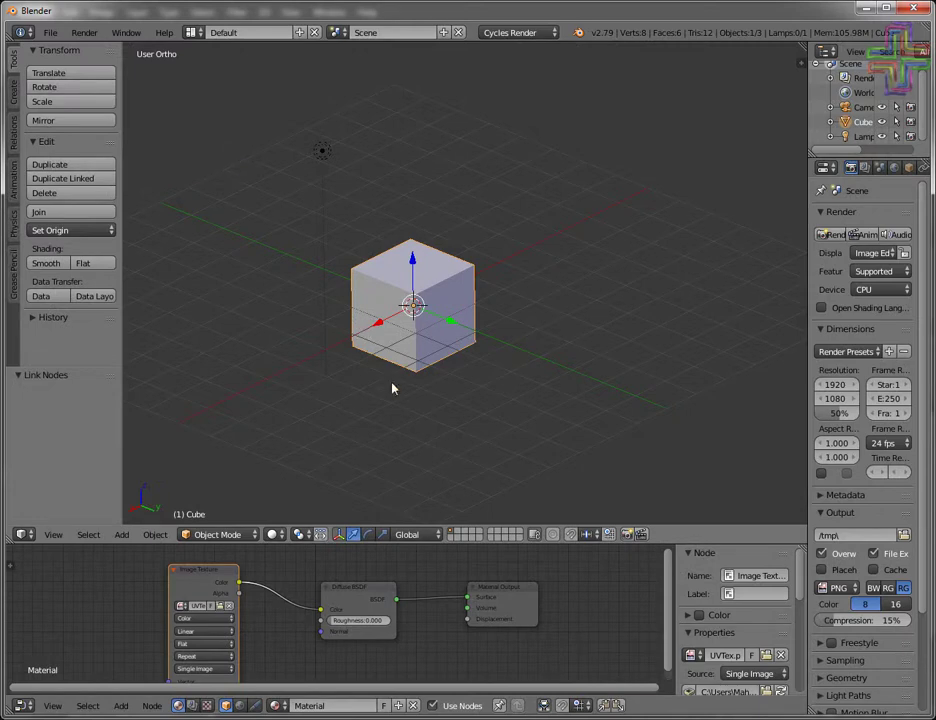
{"action": "left_click", "coordinate": [280, 536]}
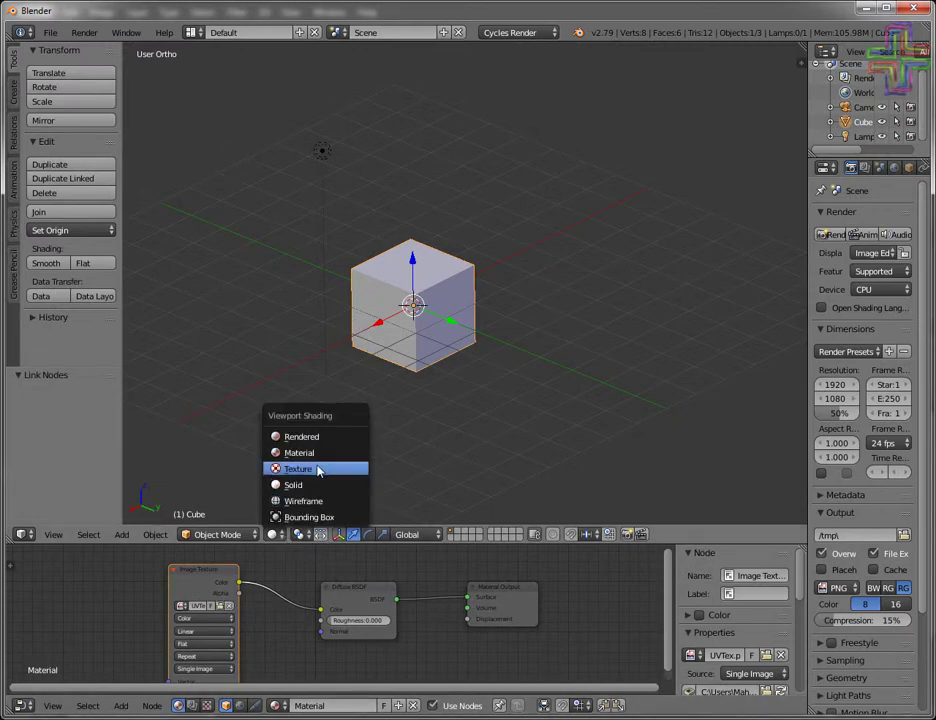
Switch viewport shading to Texture and inspect the front, pink and blue 4 faces
{"action": "left_click", "coordinate": [305, 469]}
{"action": "mouse_move", "coordinate": [460, 420]}
{"action": "middle_mouse_down"}
{"action": "mouse_move", "coordinate": [439, 379]}
{"action": "mouse_move", "coordinate": [558, 389]}
{"action": "mouse_move", "coordinate": [679, 434]}
{"action": "middle_mouse_up"}
{"action": "mouse_move", "coordinate": [536, 382]}
{"action": "middle_mouse_down"}
{"action": "mouse_move", "coordinate": [589, 378]}
{"action": "mouse_move", "coordinate": [635, 399]}
{"action": "mouse_move", "coordinate": [508, 378]}
{"action": "mouse_move", "coordinate": [390, 381]}
{"action": "mouse_move", "coordinate": [384, 420]}
{"action": "middle_mouse_up"}
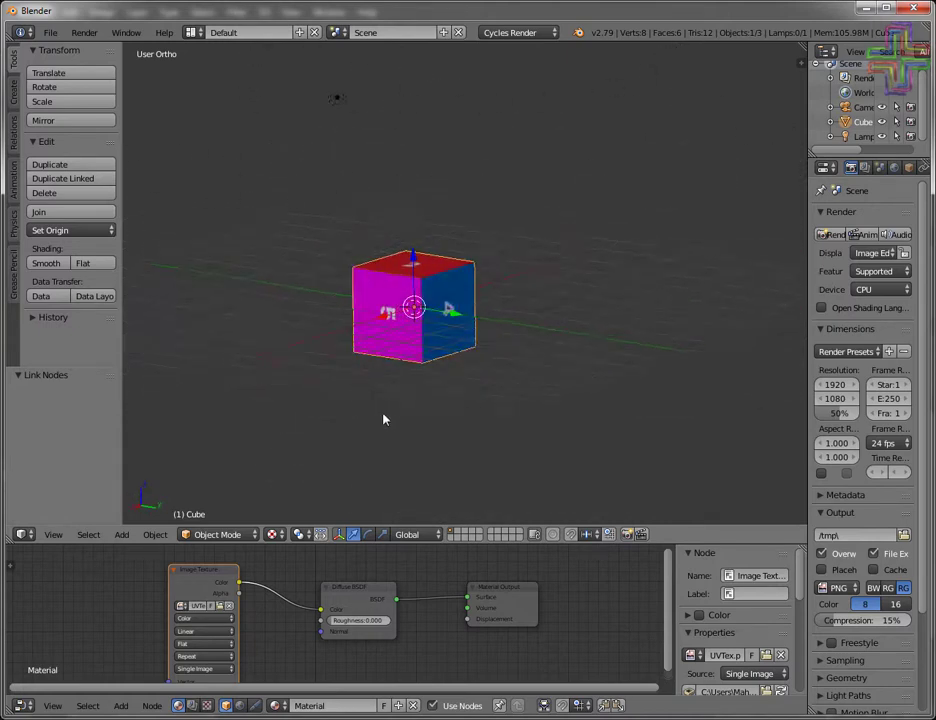
{"action": "scroll", "coordinate": [474, 460], "scroll_direction": "up", "scroll_amount": 5}
{"action": "mouse_move", "coordinate": [474, 460]}
{"action": "middle_mouse_down"}
{"action": "mouse_move", "coordinate": [418, 441]}
{"action": "mouse_move", "coordinate": [334, 445]}
{"action": "mouse_move", "coordinate": [349, 474]}
{"action": "mouse_move", "coordinate": [464, 495]}
{"action": "mouse_move", "coordinate": [544, 332]}
{"action": "mouse_move", "coordinate": [524, 438]}
{"action": "mouse_move", "coordinate": [497, 484]}
{"action": "middle_mouse_up"}
{"action": "scroll", "coordinate": [497, 484], "scroll_direction": "down", "scroll_amount": 4}
Orbit around the cube to check the red top, yellow, blue and magenta faces
{"action": "mouse_move", "coordinate": [420, 510]}
{"action": "middle_mouse_down"}
{"action": "mouse_move", "coordinate": [644, 484]}
{"action": "mouse_move", "coordinate": [589, 416]}
{"action": "mouse_move", "coordinate": [583, 435]}
{"action": "mouse_move", "coordinate": [612, 445]}
{"action": "mouse_move", "coordinate": [702, 454]}
{"action": "mouse_move", "coordinate": [648, 460]}
{"action": "mouse_move", "coordinate": [731, 455]}
{"action": "mouse_move", "coordinate": [680, 443]}
{"action": "middle_mouse_up"}
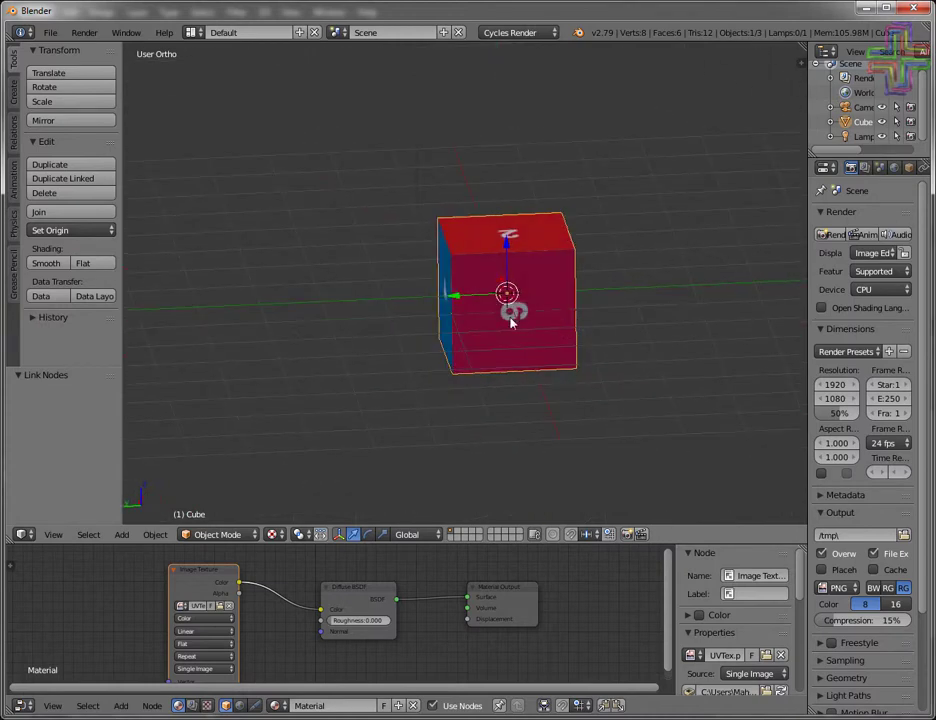
{"action": "mouse_move", "coordinate": [399, 401]}
{"action": "middle_mouse_down"}
{"action": "mouse_move", "coordinate": [491, 409]}
{"action": "mouse_move", "coordinate": [487, 392]}
{"action": "mouse_move", "coordinate": [514, 388]}
{"action": "middle_mouse_up"}
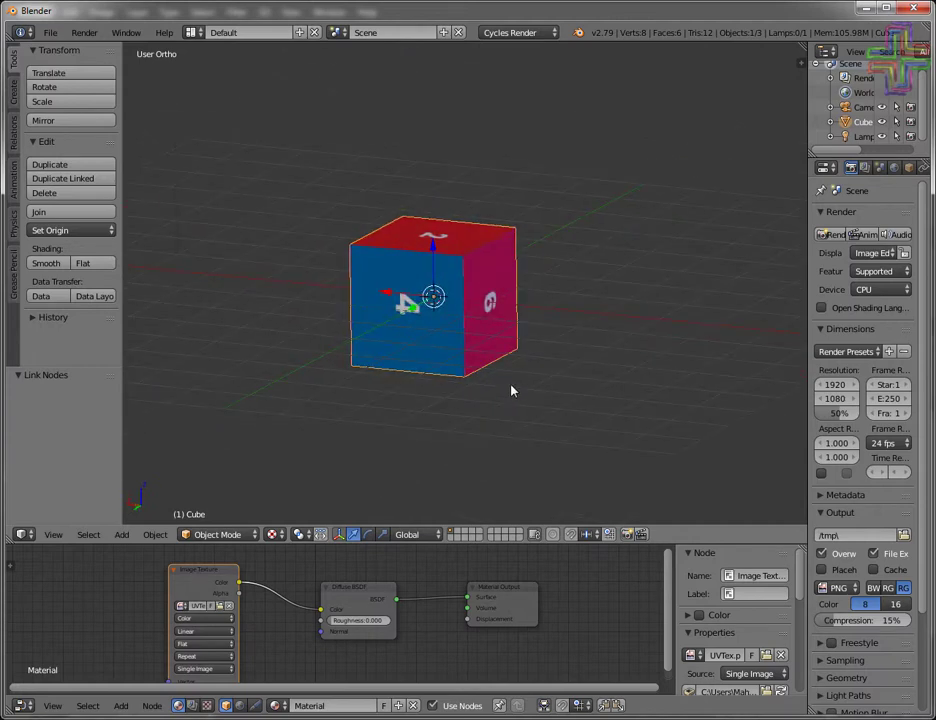
{"action": "mouse_move", "coordinate": [442, 388]}
{"action": "middle_mouse_down"}
{"action": "mouse_move", "coordinate": [608, 391]}
{"action": "mouse_move", "coordinate": [361, 389]}
{"action": "mouse_move", "coordinate": [526, 392]}
{"action": "mouse_move", "coordinate": [616, 407]}
{"action": "mouse_move", "coordinate": [472, 424]}
{"action": "mouse_move", "coordinate": [556, 424]}
{"action": "mouse_move", "coordinate": [568, 412]}
{"action": "mouse_move", "coordinate": [577, 351]}
{"action": "mouse_move", "coordinate": [514, 391]}
{"action": "mouse_move", "coordinate": [364, 414]}
{"action": "mouse_move", "coordinate": [304, 410]}
{"action": "middle_mouse_up"}
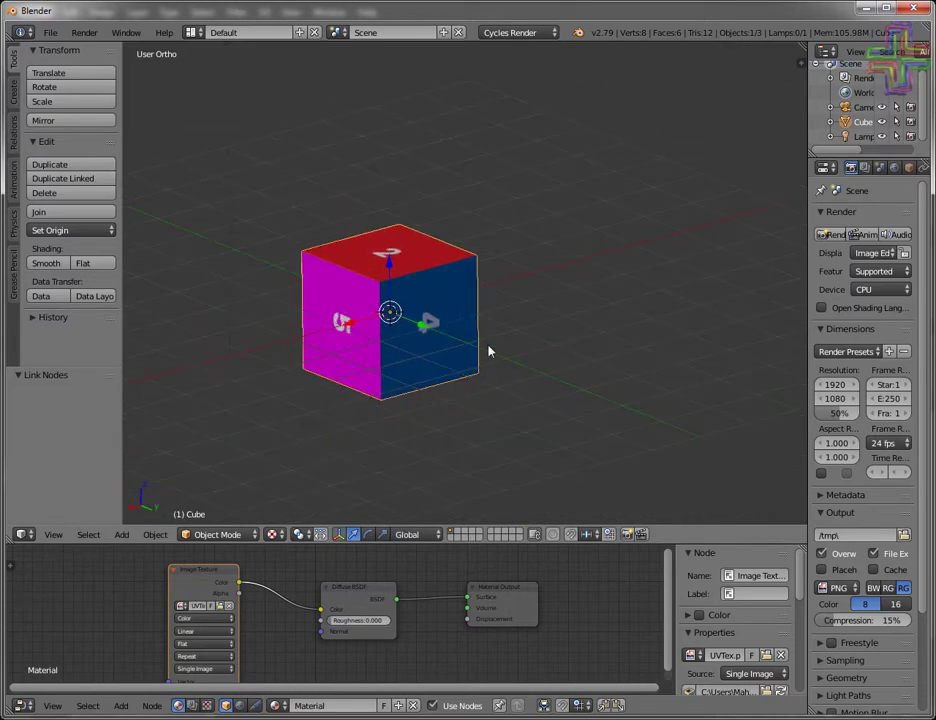
{"action": "mouse_move", "coordinate": [489, 351]}
{"action": "middle_mouse_down"}
{"action": "mouse_move", "coordinate": [397, 355]}
{"action": "mouse_move", "coordinate": [524, 347]}
{"action": "mouse_move", "coordinate": [400, 362]}
{"action": "mouse_move", "coordinate": [524, 407]}
{"action": "mouse_move", "coordinate": [662, 378]}
{"action": "mouse_move", "coordinate": [621, 373]}
{"action": "middle_mouse_up"}
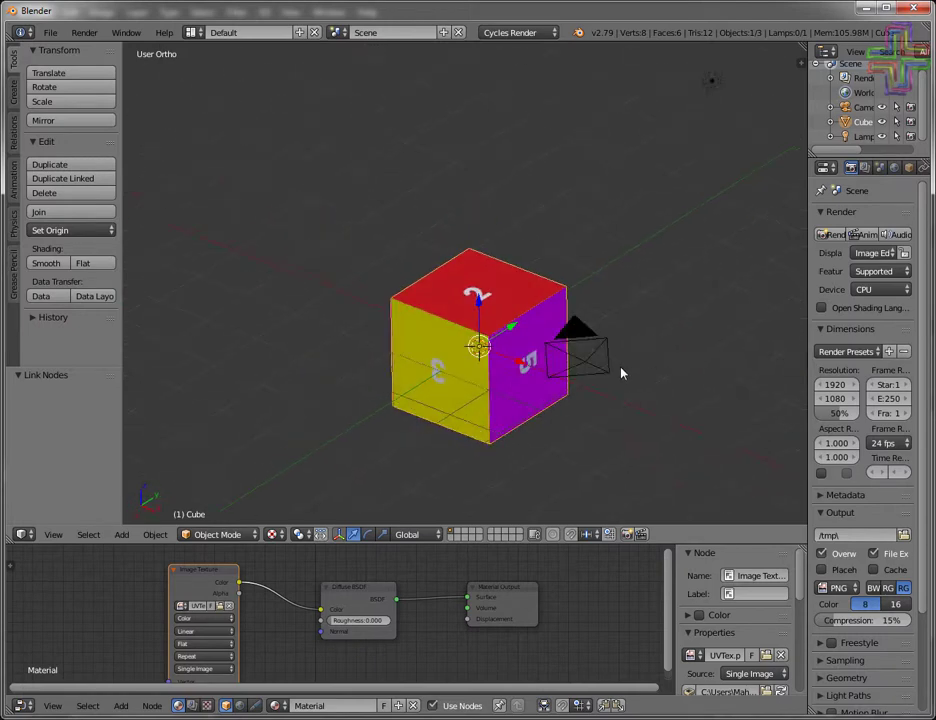
{"action": "mouse_move", "coordinate": [542, 466]}
{"action": "middle_mouse_down"}
{"action": "mouse_move", "coordinate": [522, 349]}
{"action": "mouse_move", "coordinate": [489, 324]}
{"action": "mouse_move", "coordinate": [472, 443]}
{"action": "mouse_move", "coordinate": [510, 448]}
{"action": "middle_mouse_up"}
{"action": "scroll", "coordinate": [510, 448], "scroll_direction": "down", "scroll_amount": 3}
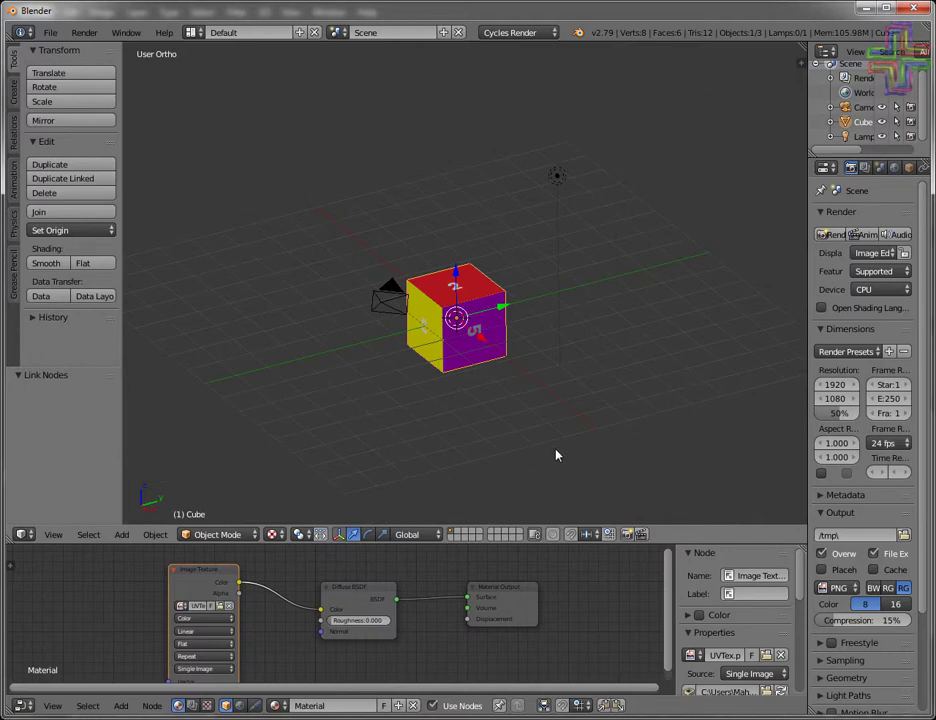
Bring the magenta and blue faces into view, then tilt to check the green face
{"action": "scroll", "coordinate": [556, 455], "scroll_direction": "up", "scroll_amount": 4}
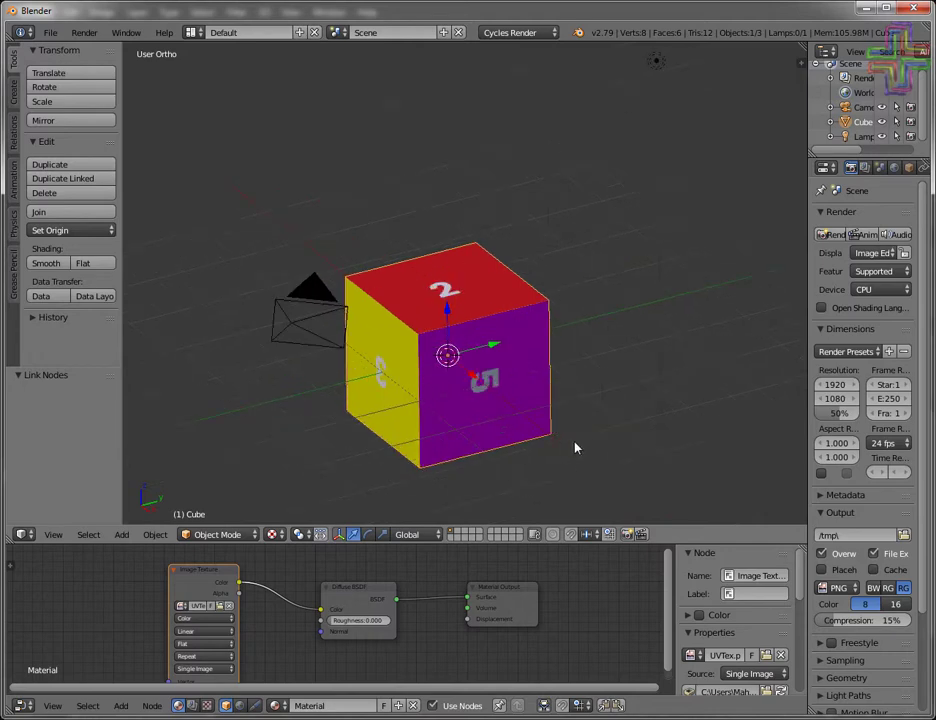
{"action": "middle_click_drag", "start_coordinate": [574, 445], "coordinate": [453, 450]}
{"action": "scroll", "coordinate": [451, 445], "scroll_direction": "up", "scroll_amount": 6}
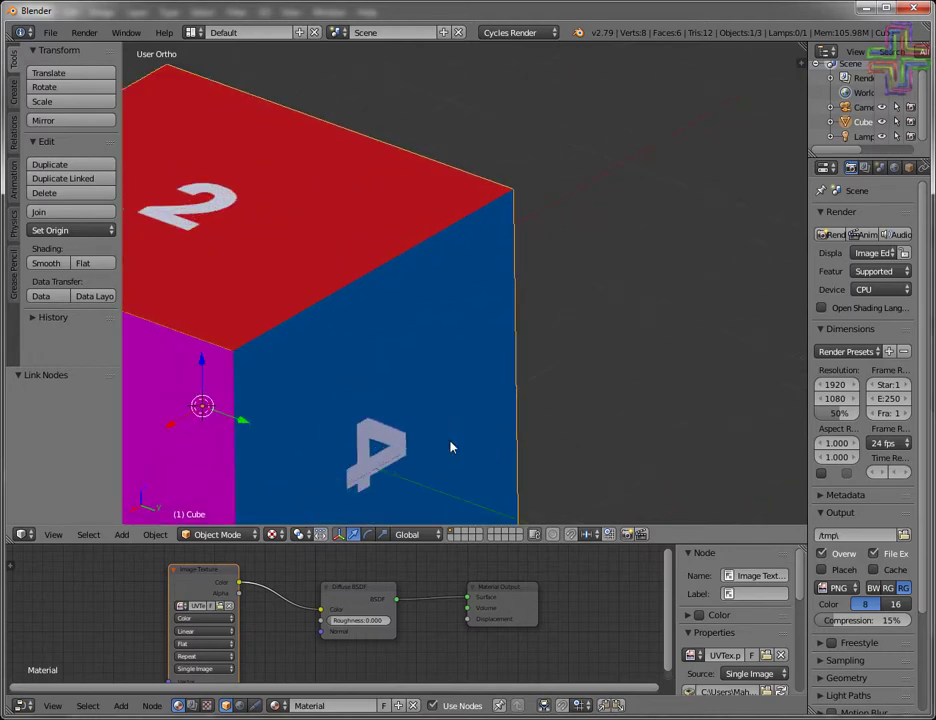
{"action": "scroll", "coordinate": [366, 421], "scroll_direction": "down", "scroll_amount": 3}
{"action": "mouse_move", "coordinate": [366, 421]}
{"action": "middle_mouse_down"}
{"action": "mouse_move", "coordinate": [384, 299]}
{"action": "mouse_move", "coordinate": [417, 421]}
{"action": "mouse_move", "coordinate": [399, 447]}
{"action": "mouse_move", "coordinate": [419, 452]}
{"action": "middle_mouse_up"}
{"action": "scroll", "coordinate": [417, 421], "scroll_direction": "down", "scroll_amount": 3}
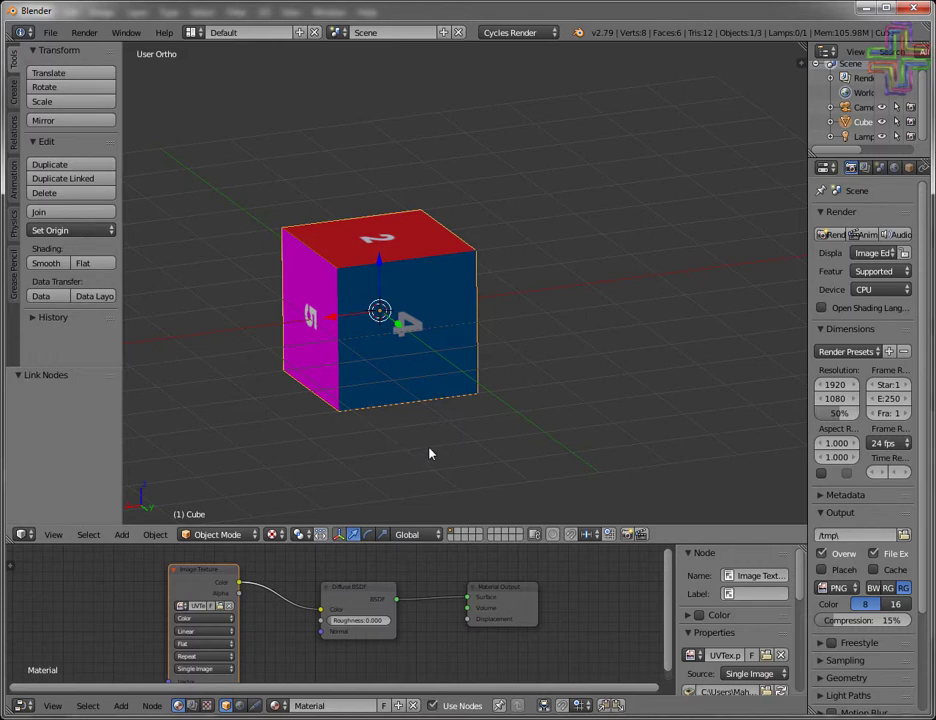
Inspect the cube's underside and the blue and green faces, ending on the red top
{"action": "middle_click_drag", "start_coordinate": [430, 454], "coordinate": [434, 355]}
{"action": "scroll", "coordinate": [434, 428], "scroll_direction": "up", "scroll_amount": 3}
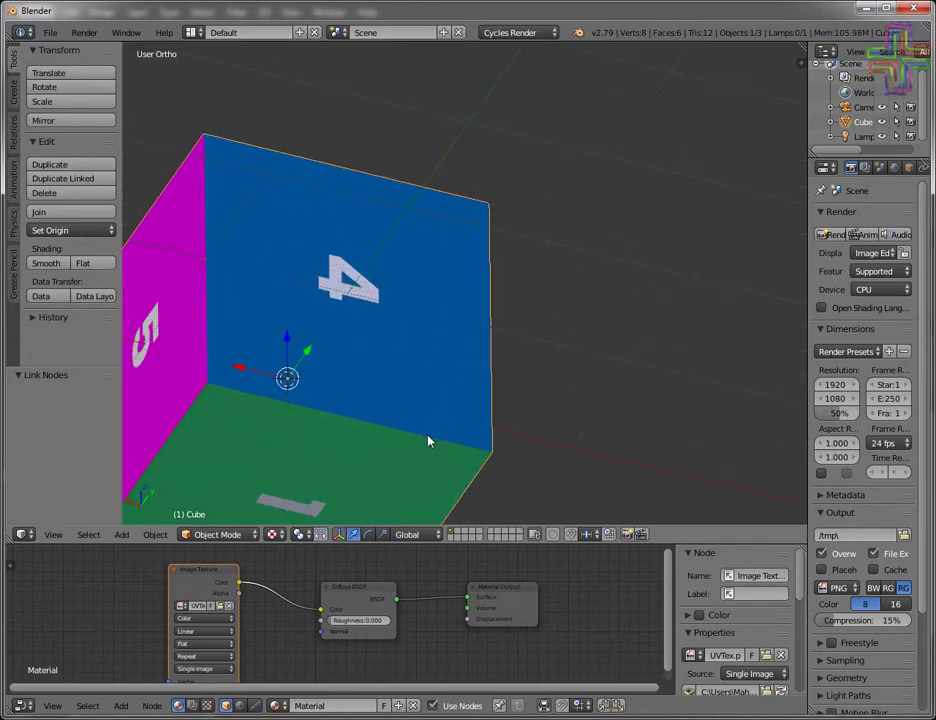
{"action": "middle_click_drag", "start_coordinate": [428, 438], "coordinate": [407, 444]}
{"action": "scroll", "coordinate": [407, 444], "scroll_direction": "down", "scroll_amount": 3}
{"action": "middle_click_drag", "start_coordinate": [568, 336], "coordinate": [501, 458]}
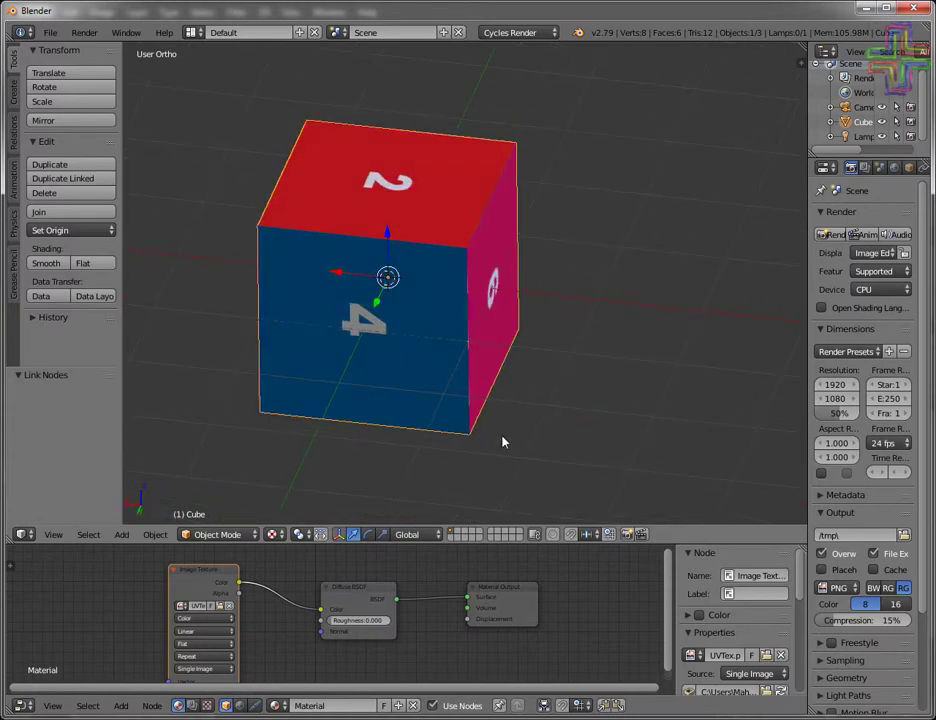